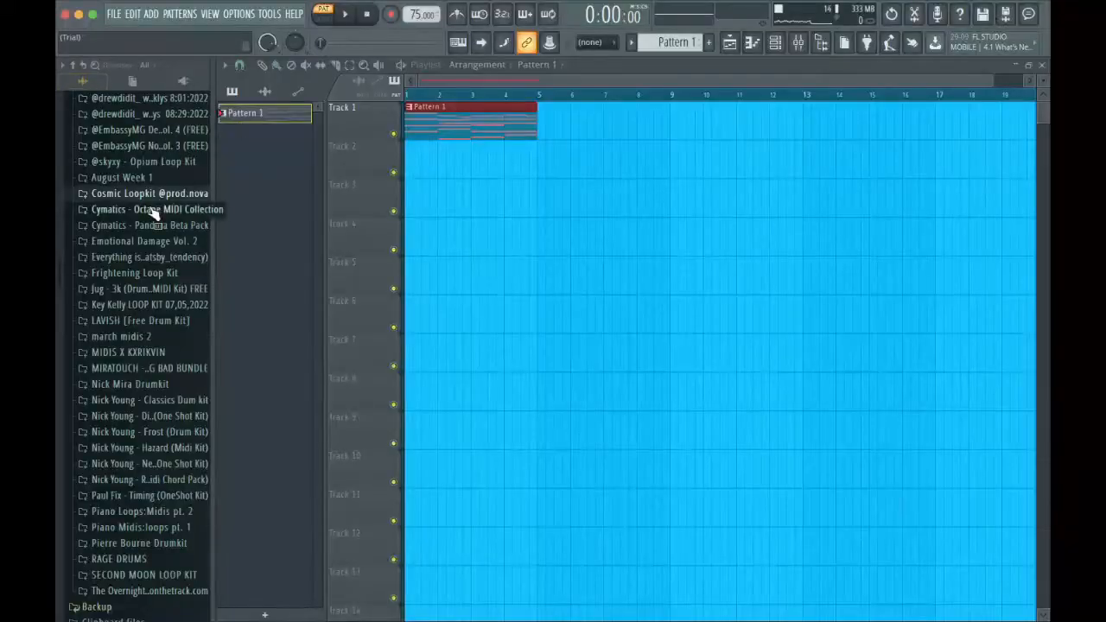
Open the Cymatics Octane MIDI Collection folder, and play and review the FLEX chord notes in the piano roll.
click(158, 209)
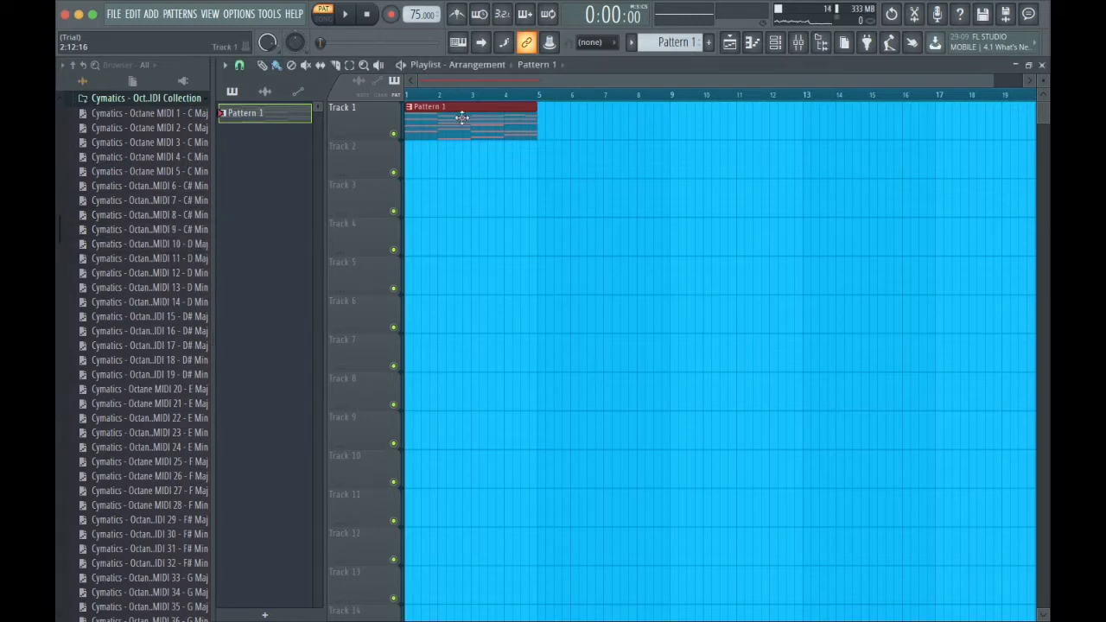
click(781, 45)
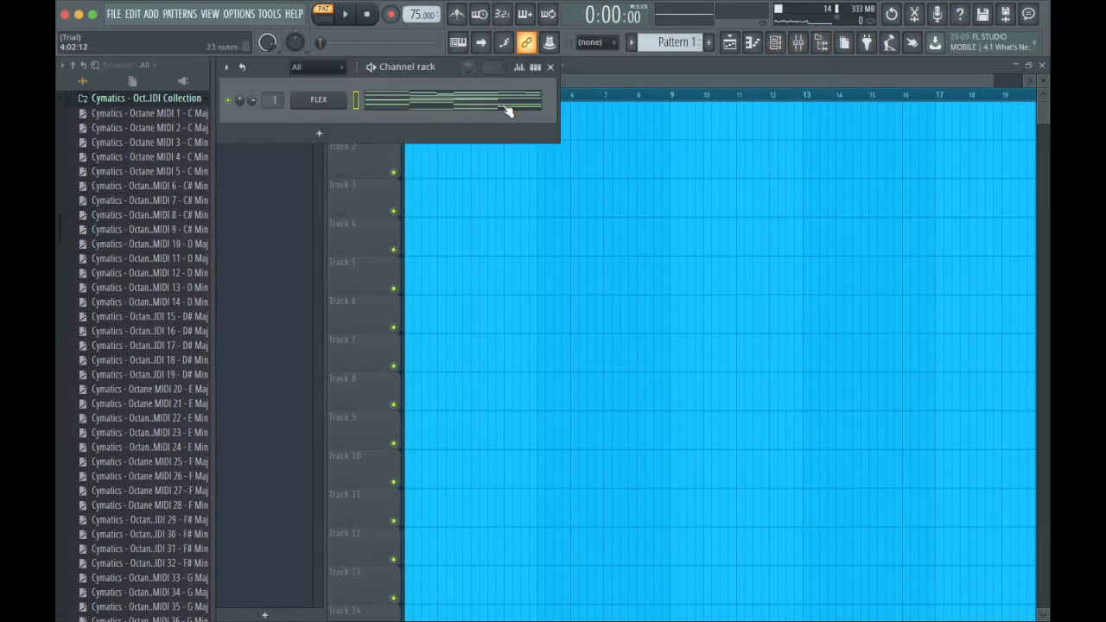
click(507, 111)
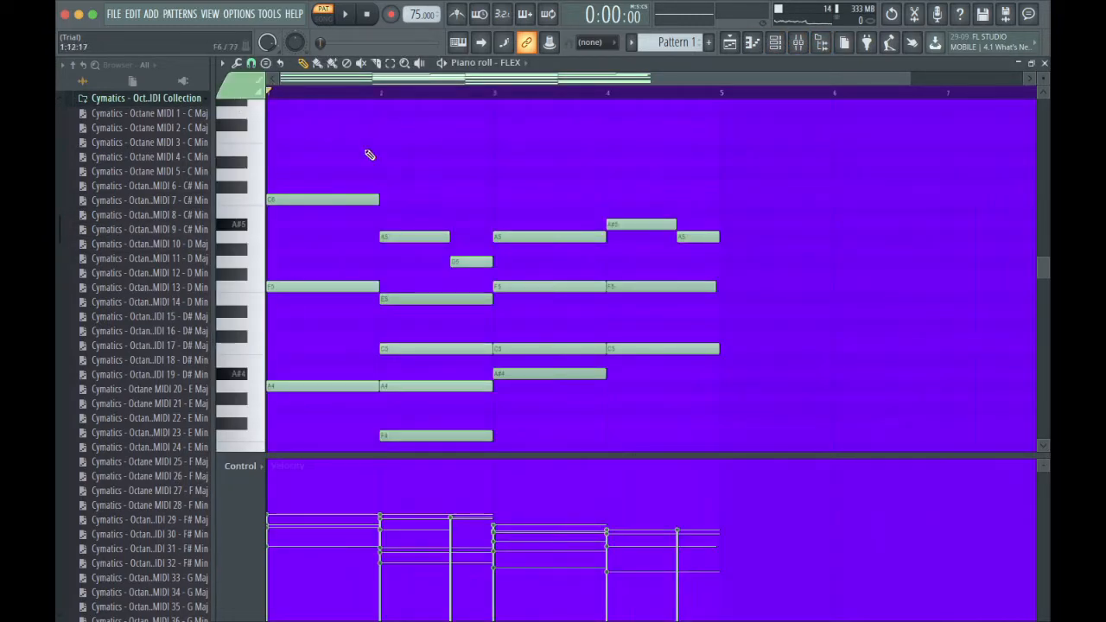
scroll(369, 154, down, 3)
key(space)
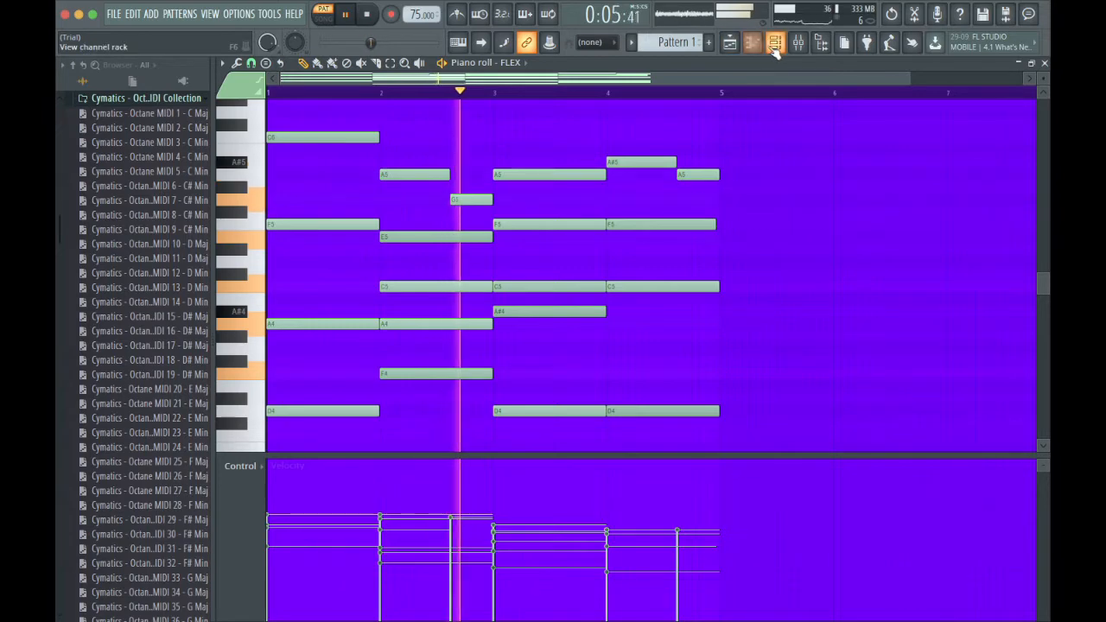
scroll(621, 289, down, 3)
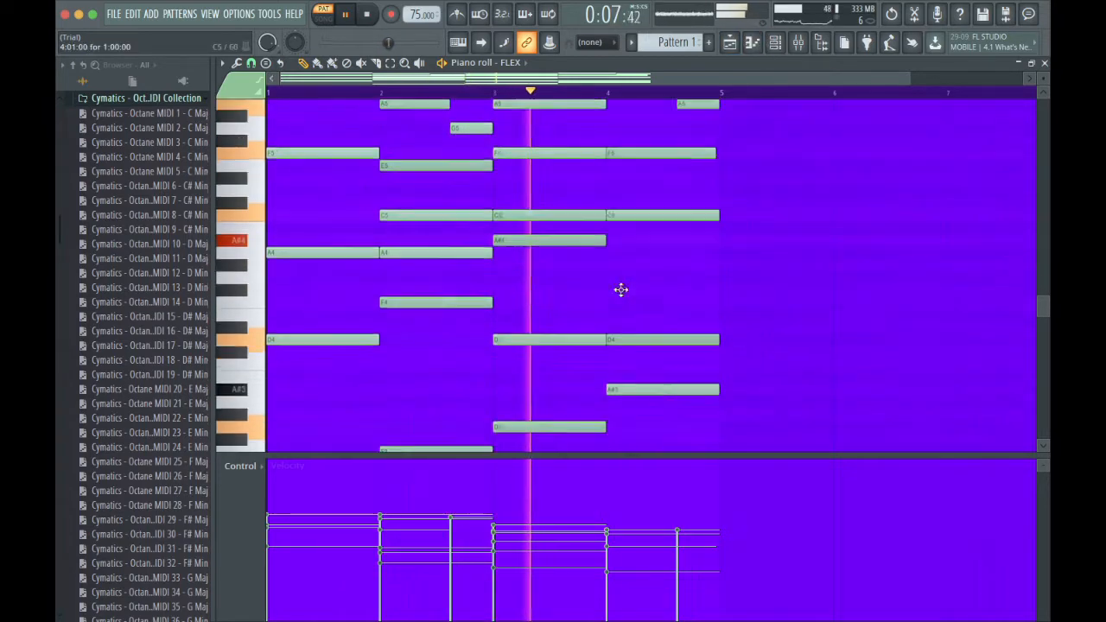
scroll(621, 290, down, 4)
scroll(620, 289, up, 3)
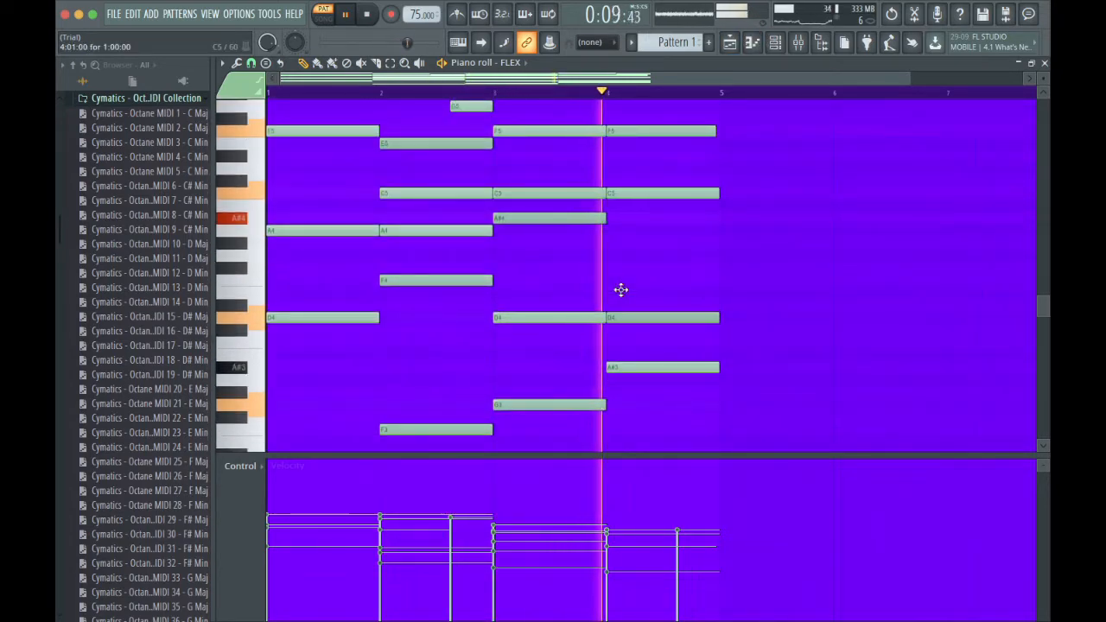
scroll(621, 290, up, 4)
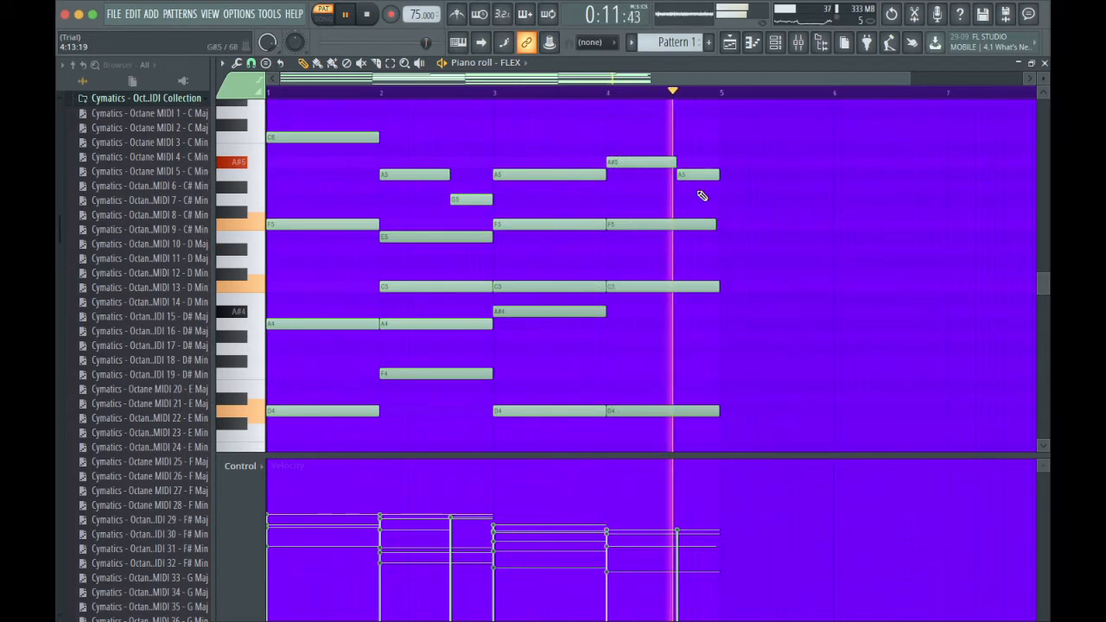
Add a Sytrus generator from the plugin database to the channel rack below FLEX.
click(775, 44)
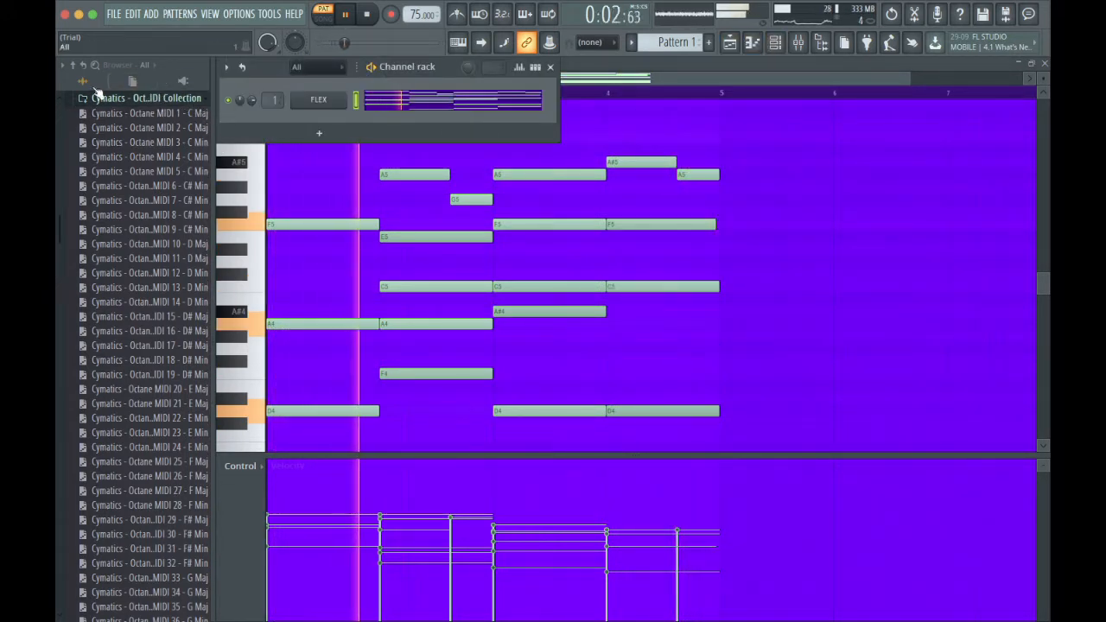
click(130, 97)
scroll(136, 149, down, 4)
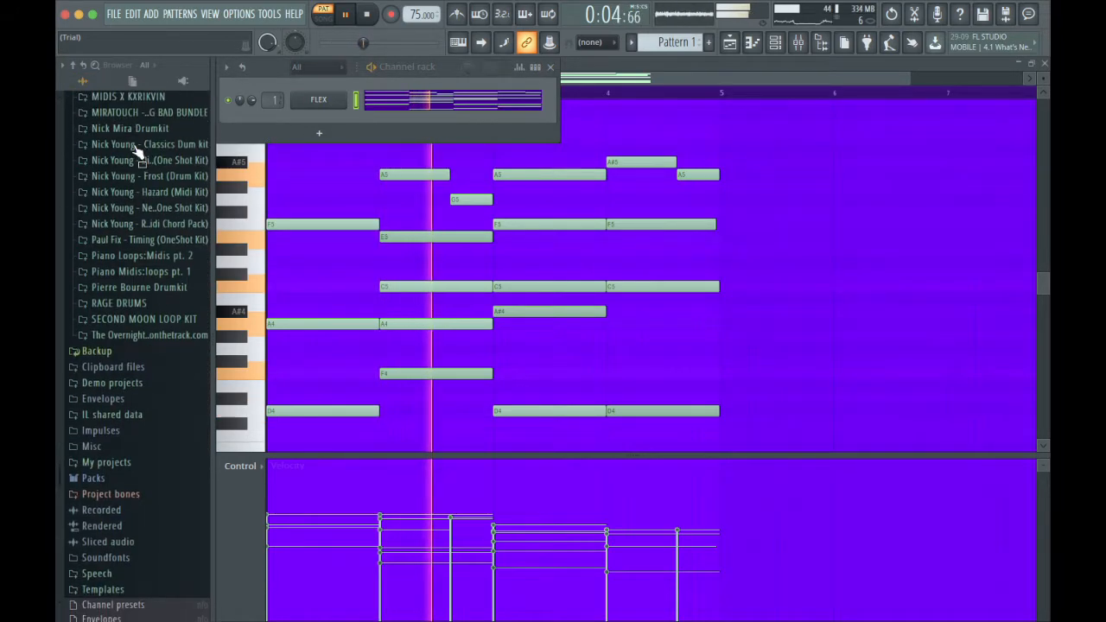
scroll(138, 260, down, 3)
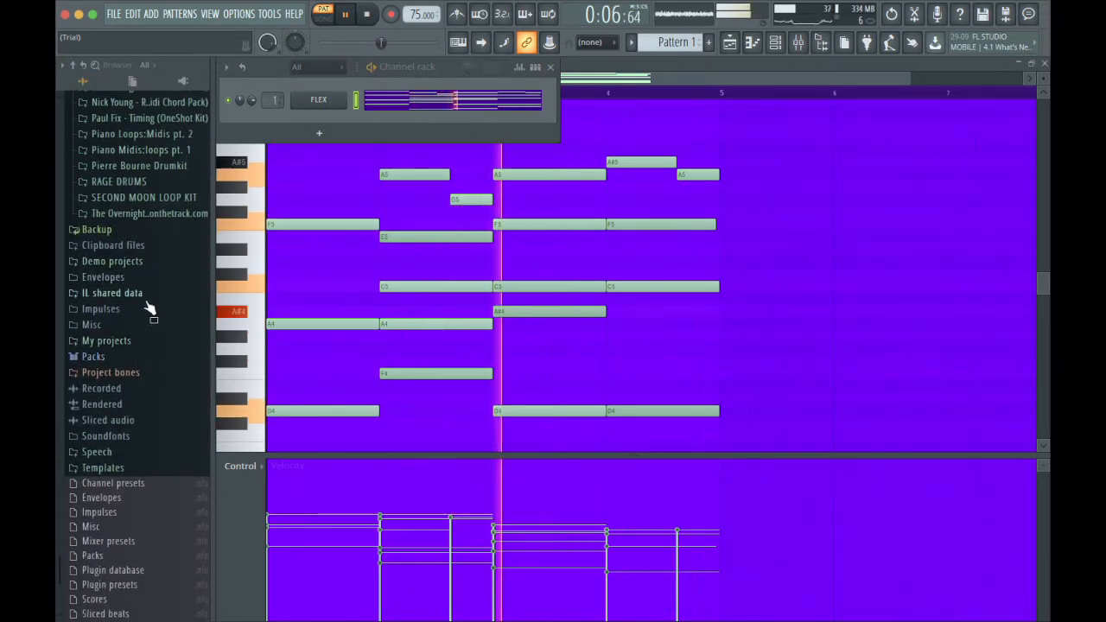
scroll(160, 235, up, 9)
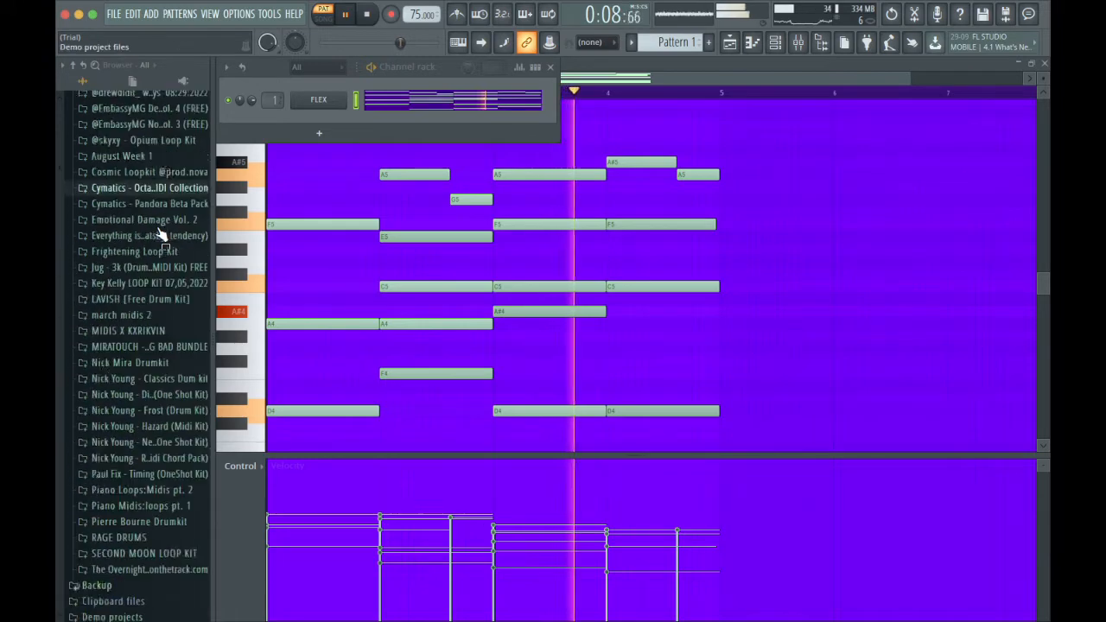
scroll(161, 235, up, 2)
scroll(164, 259, up, 10)
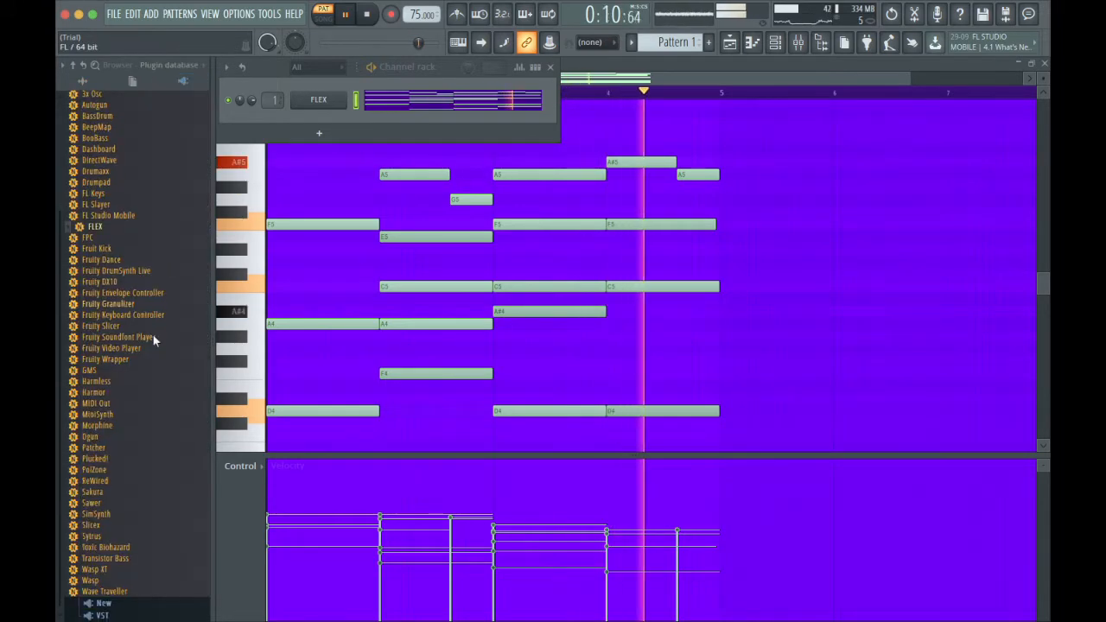
click(107, 526)
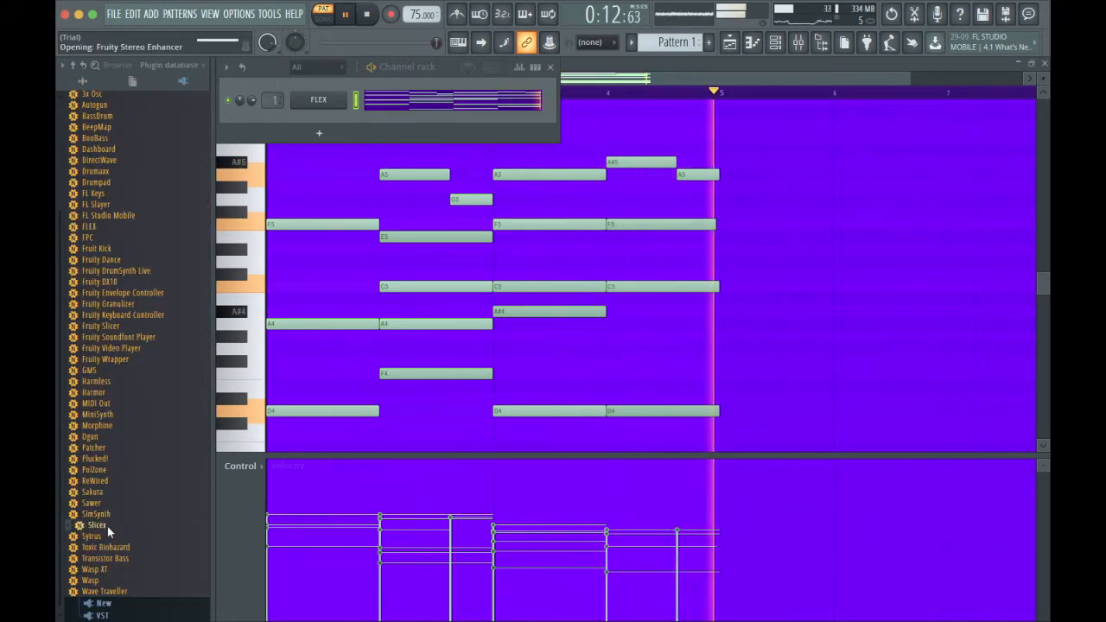
drag(95, 536, 333, 120)
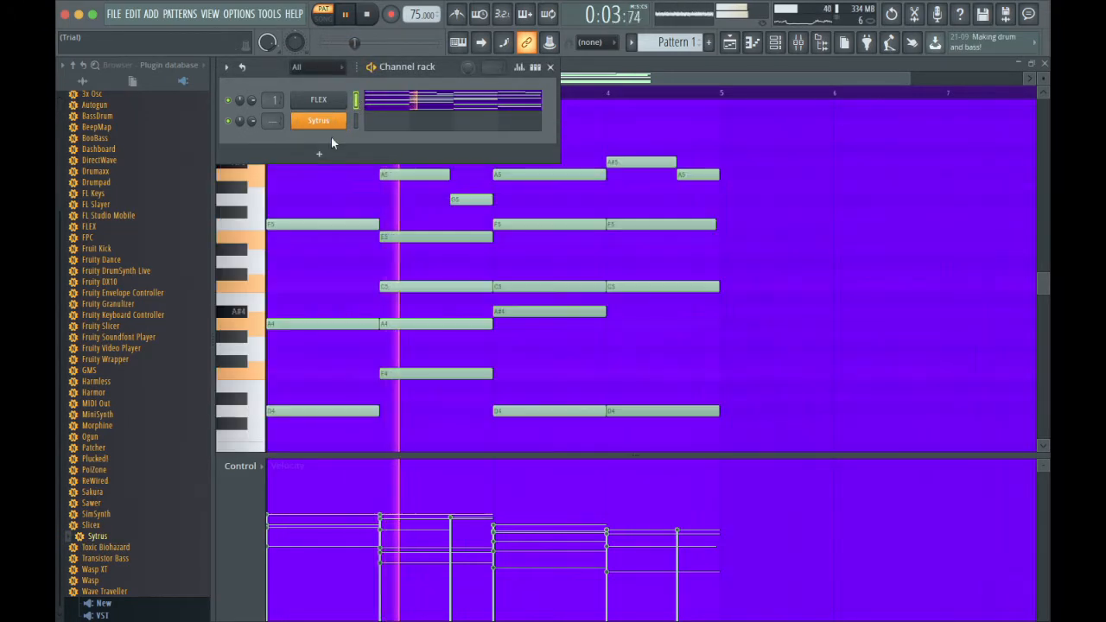
Load the Arp preset Moon ray 2 in Sytrus.
click(230, 130)
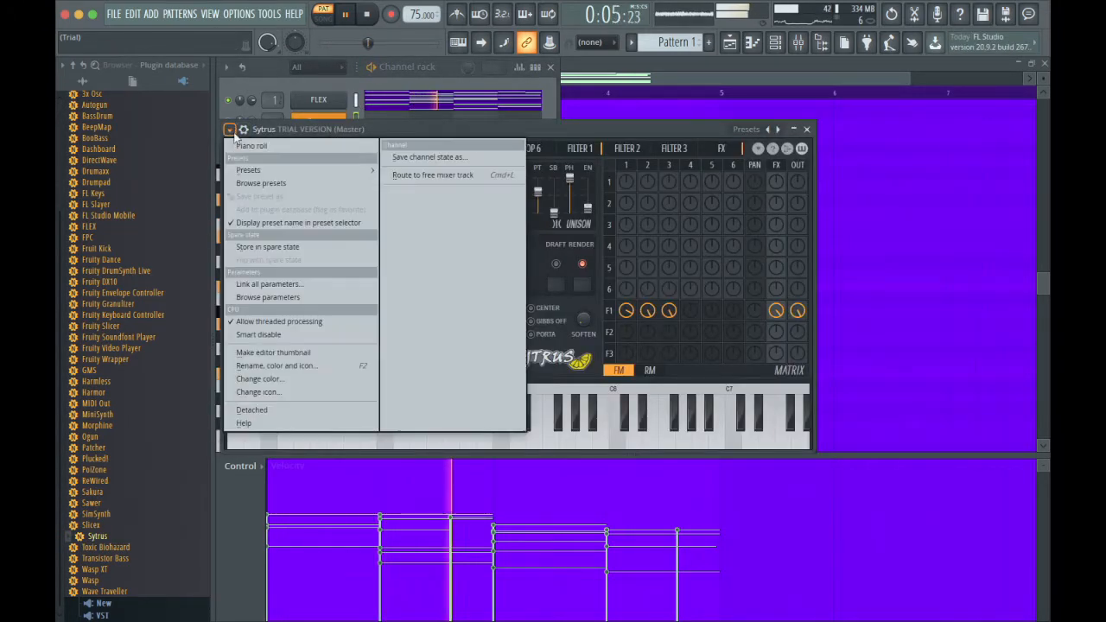
click(248, 184)
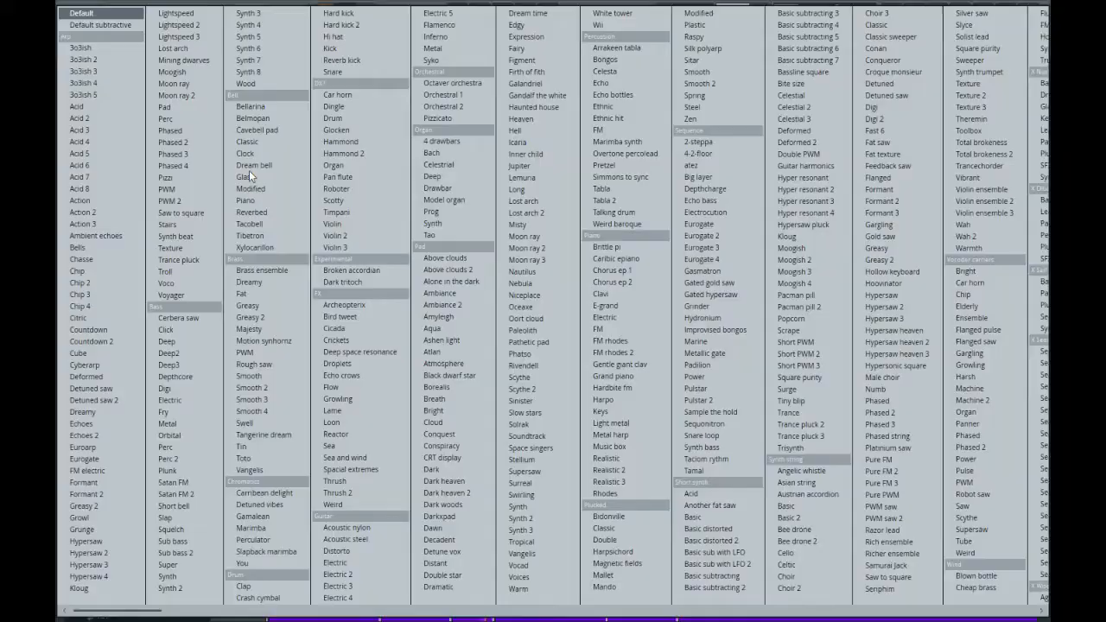
click(186, 96)
Copy the FLEX chord notes into the Moon ray 2 channel and transpose them up two octaves.
click(355, 106)
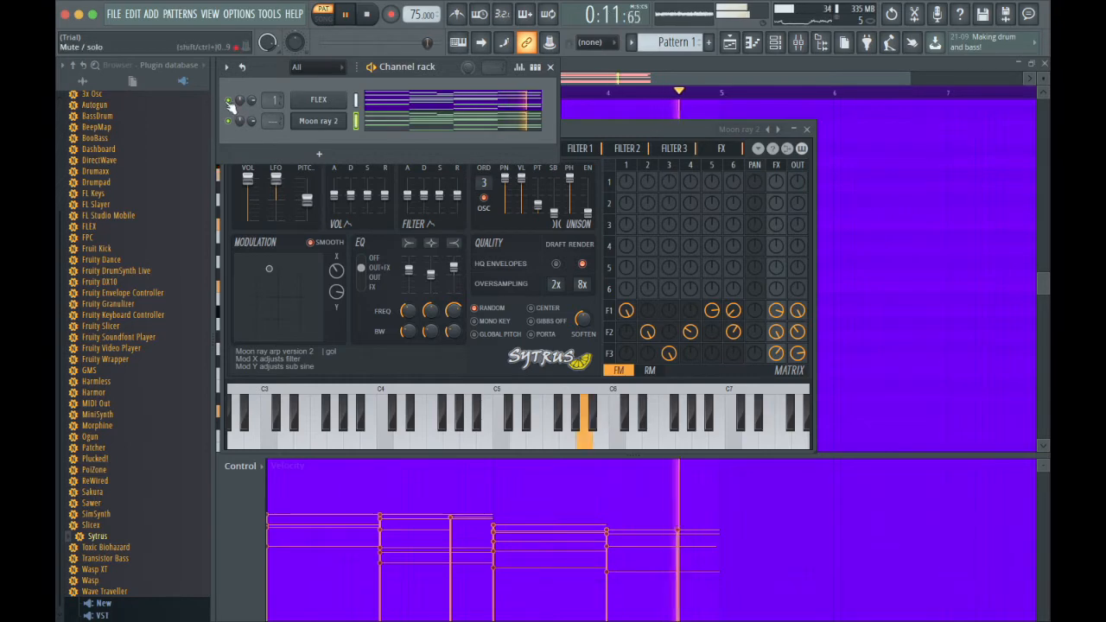
click(465, 110)
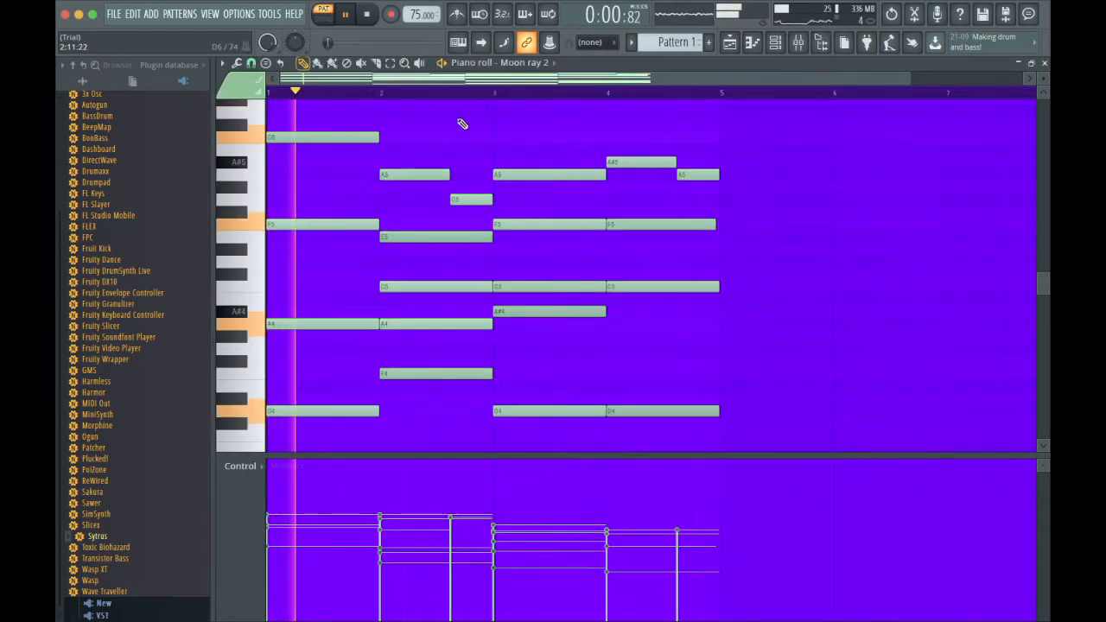
key(super+Up)
scroll(514, 220, up, 5)
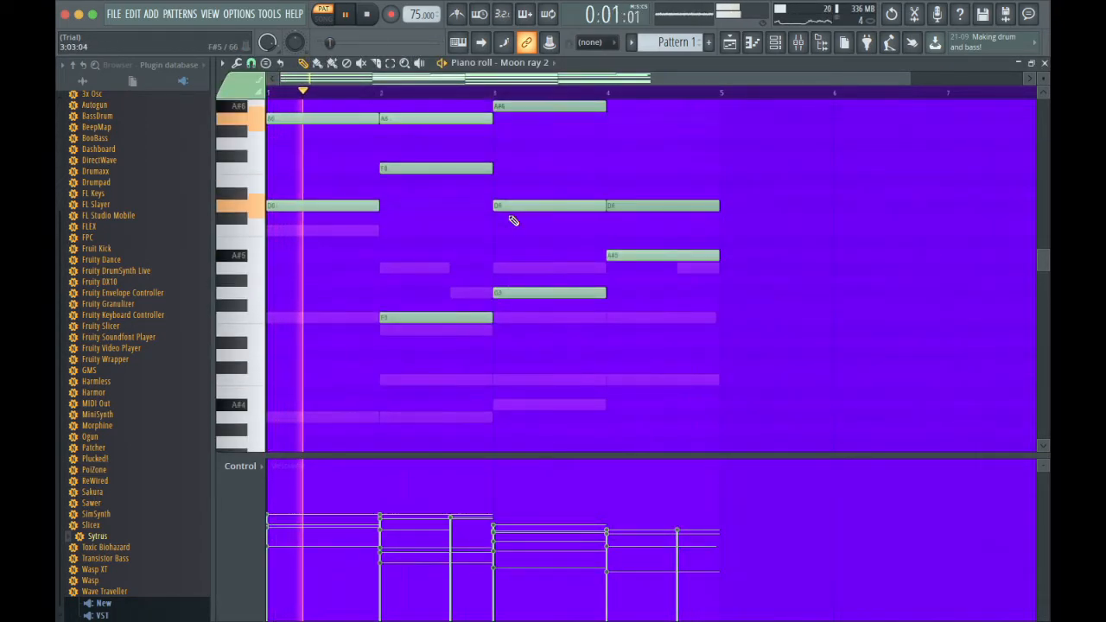
scroll(514, 221, up, 1)
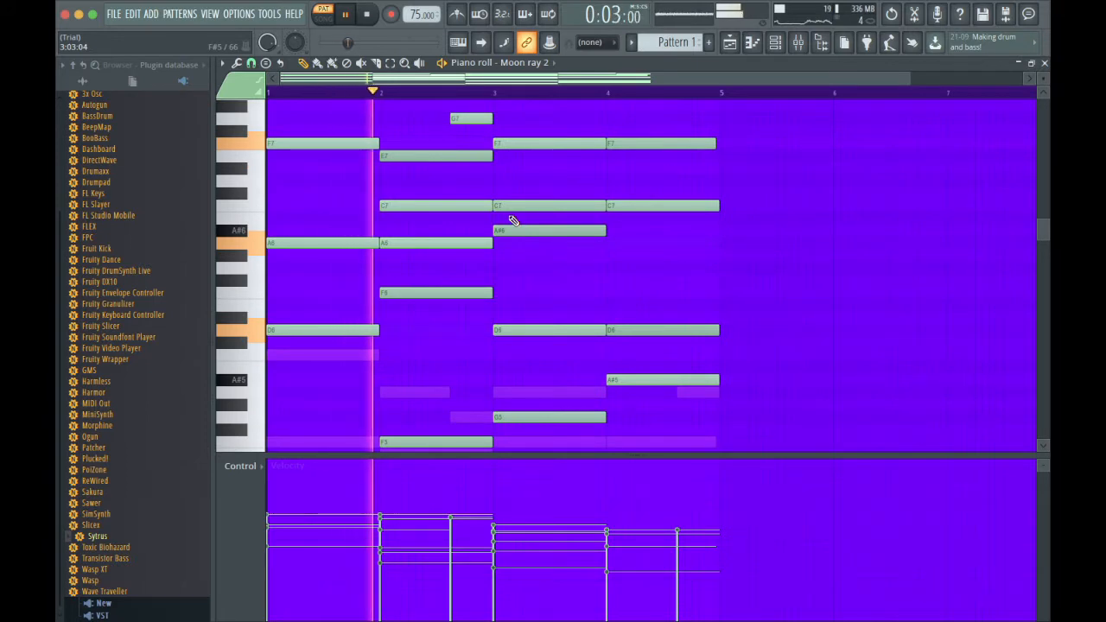
Route the Moon ray 2 channel to a free mixer track.
key(F6)
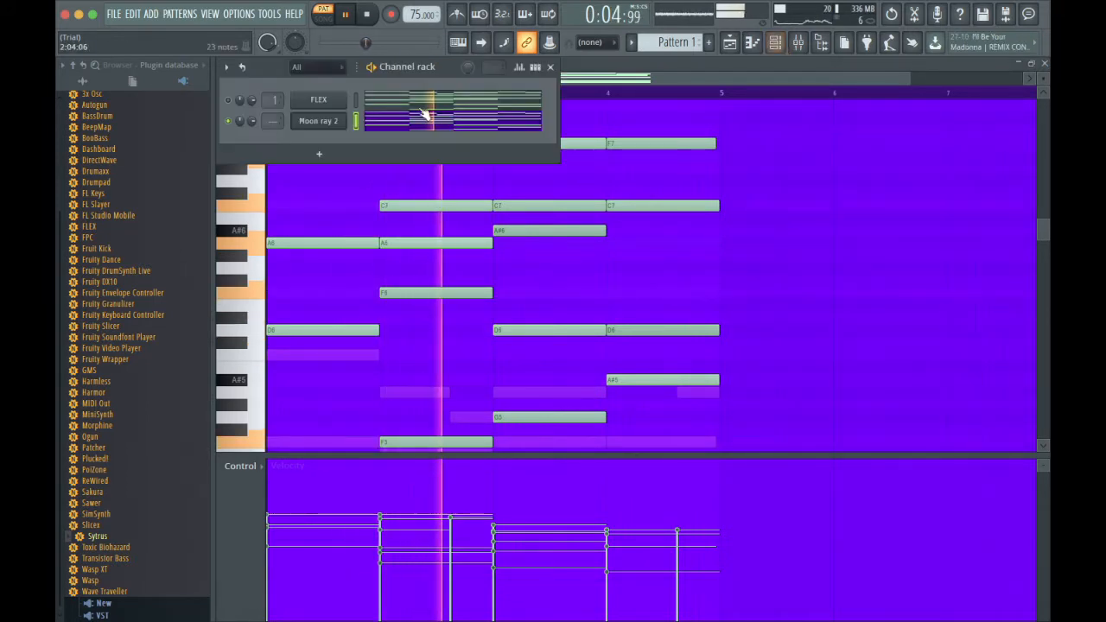
key(ctrl+l)
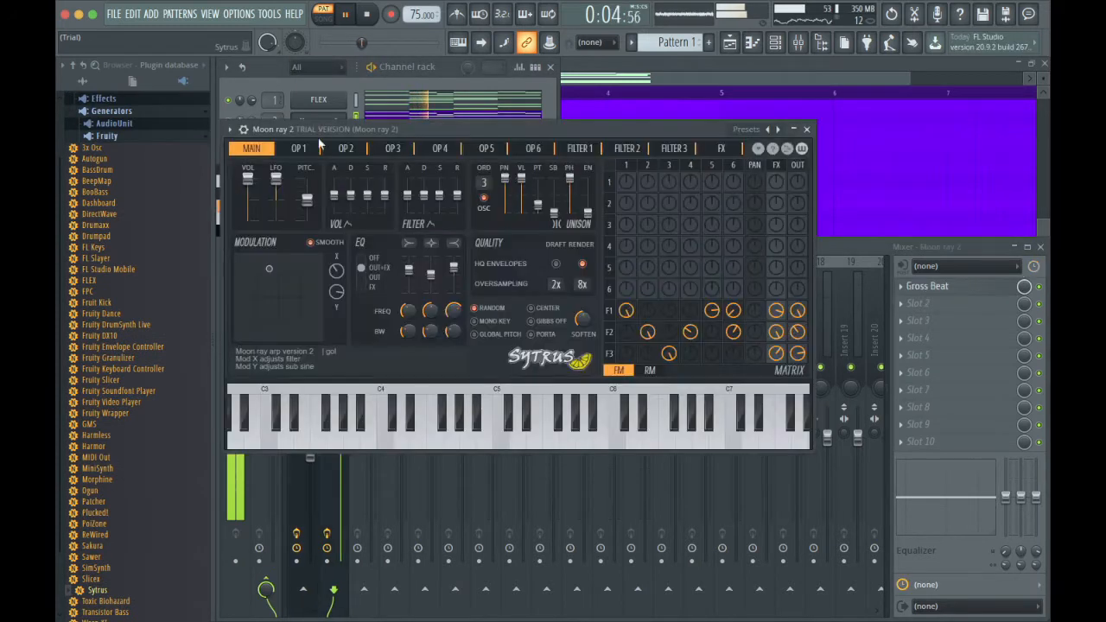
Switch Sytrus to the Default preset and reload the Moon ray 2 preset.
click(242, 130)
mouse_move(249, 168)
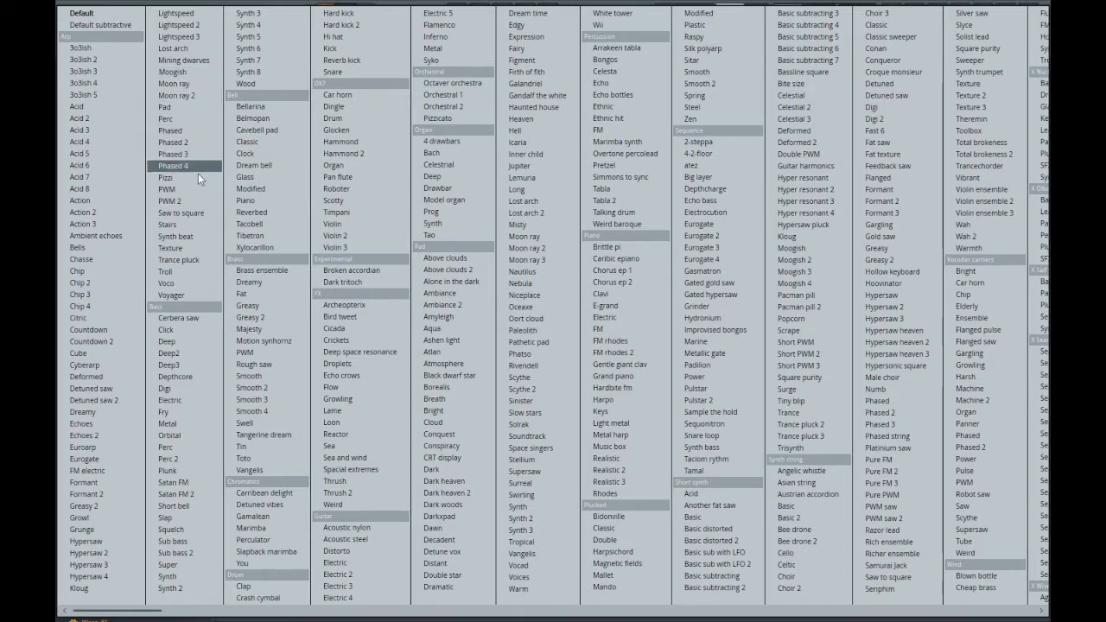
click(118, 12)
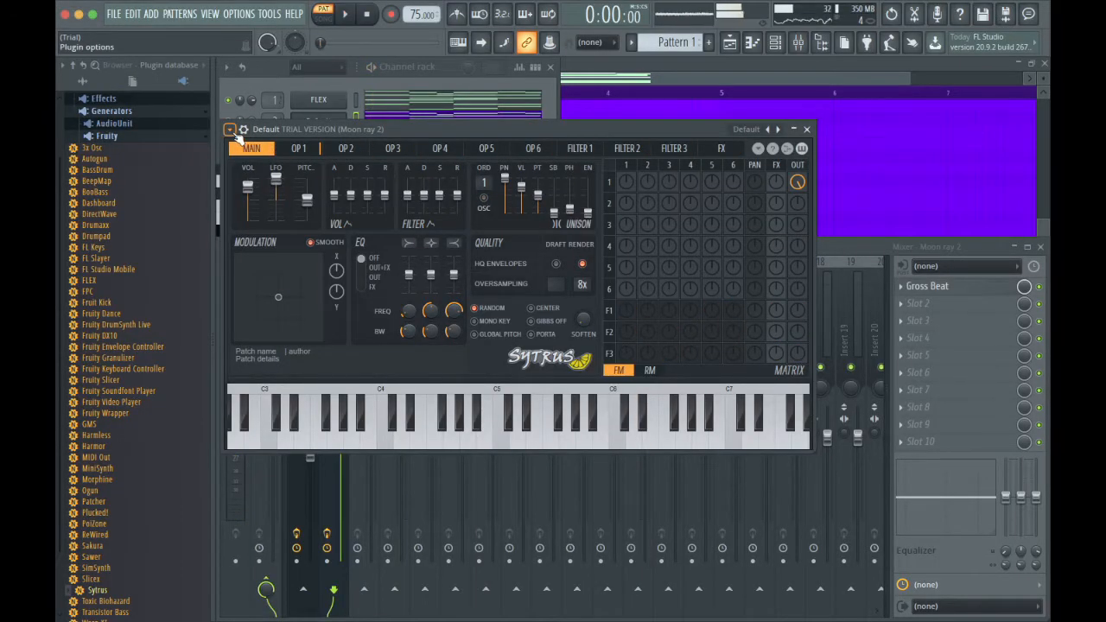
click(230, 129)
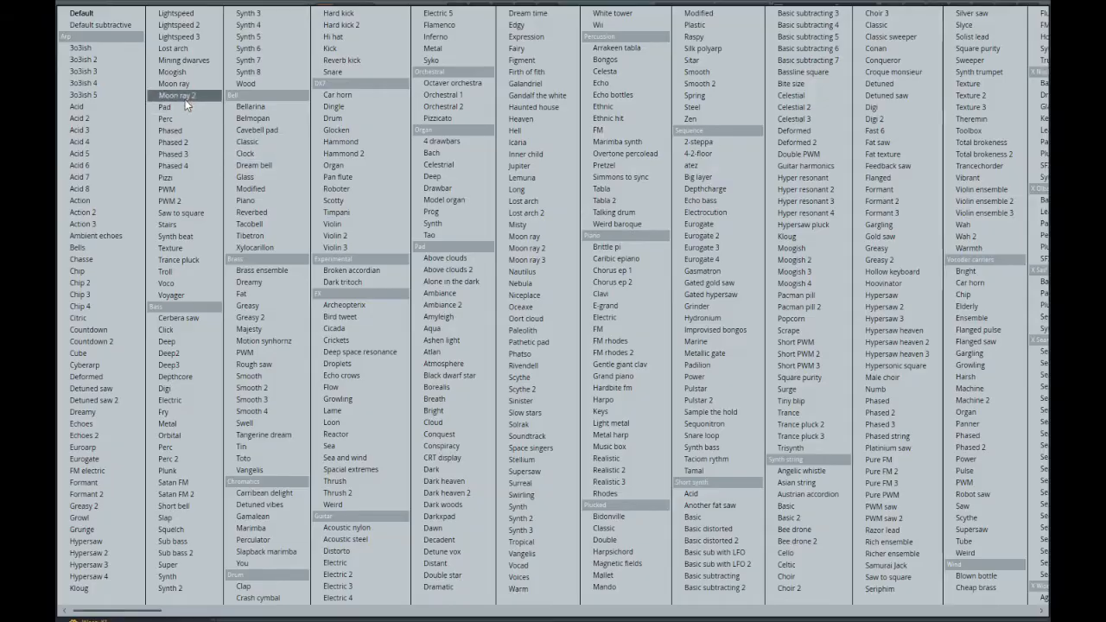
click(185, 95)
Load the Arp preset Moon ray in Sytrus and close the plugin window.
click(230, 130)
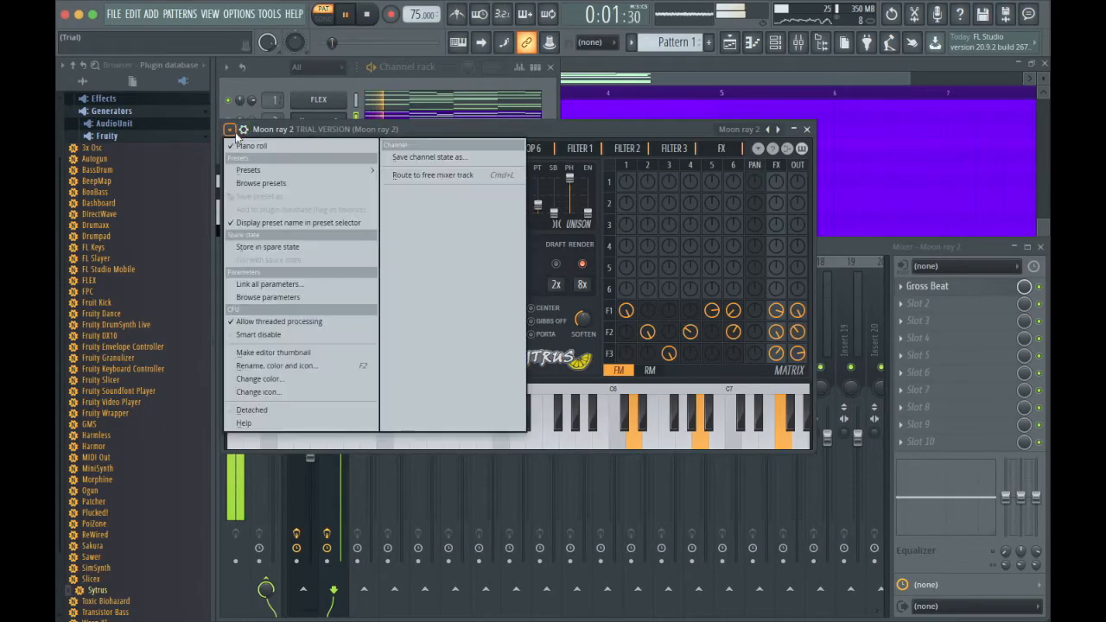
mouse_move(254, 170)
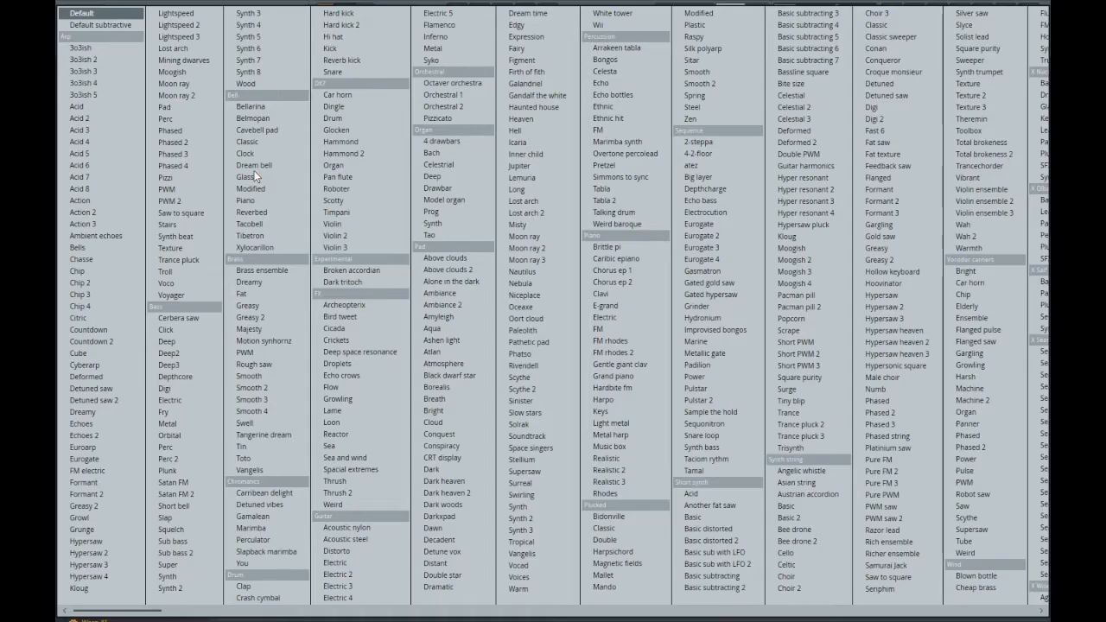
click(191, 81)
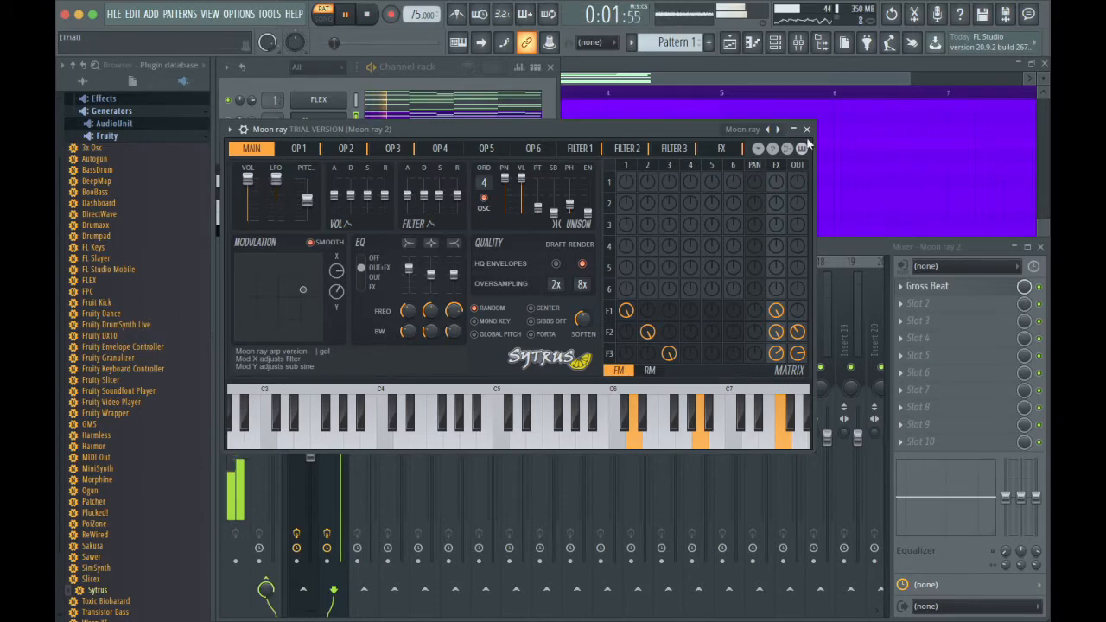
click(806, 129)
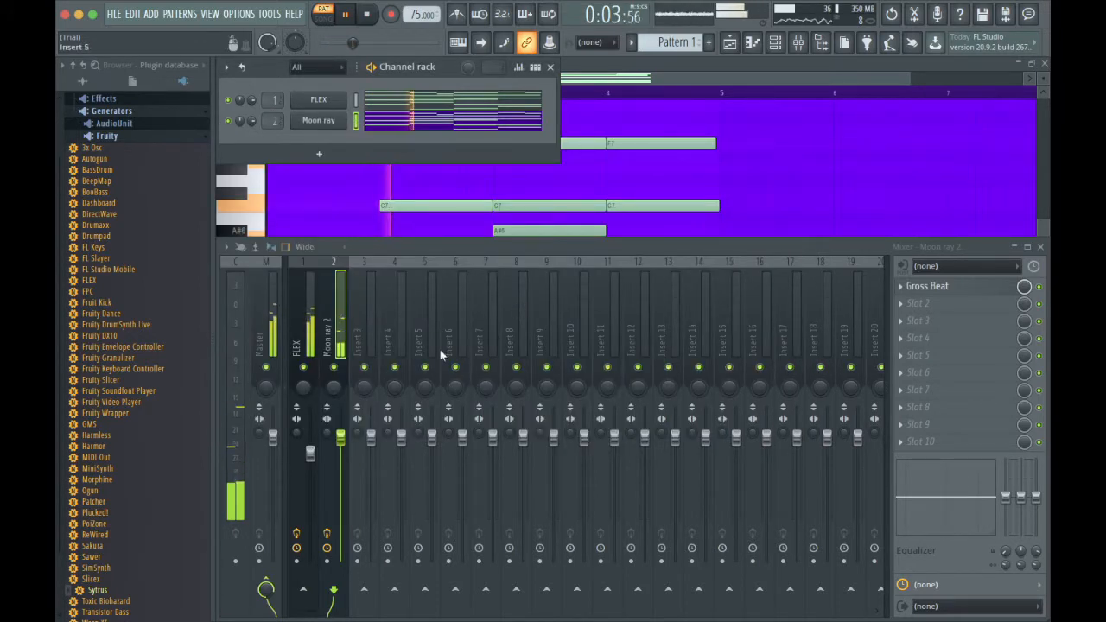
Review the Gross Beat time and volume settings on the Moon ray 2 mixer track.
click(955, 289)
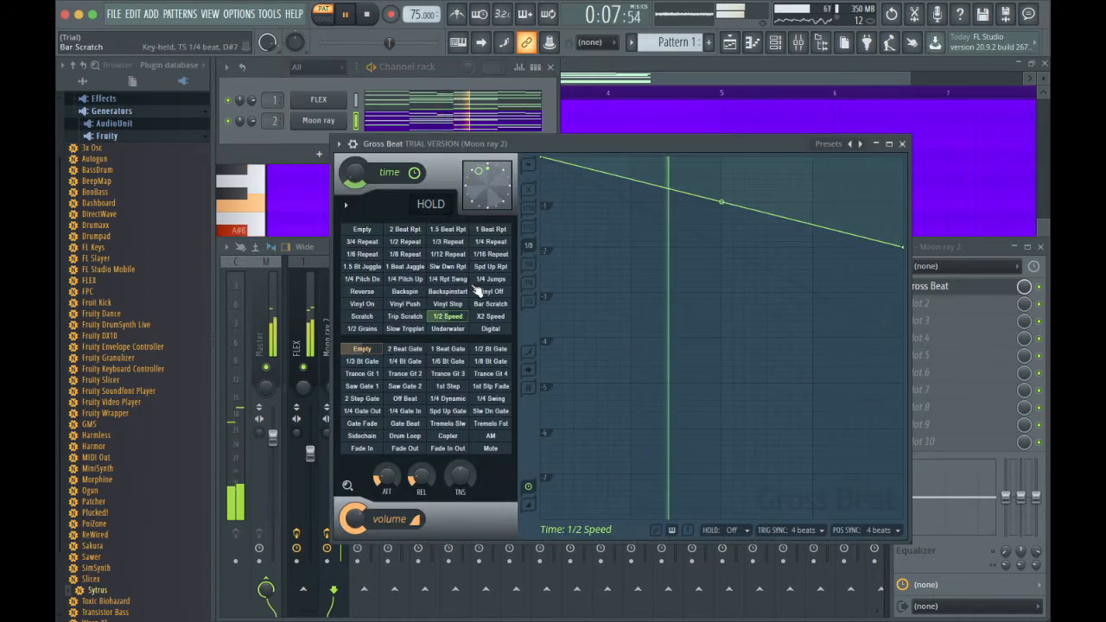
click(901, 144)
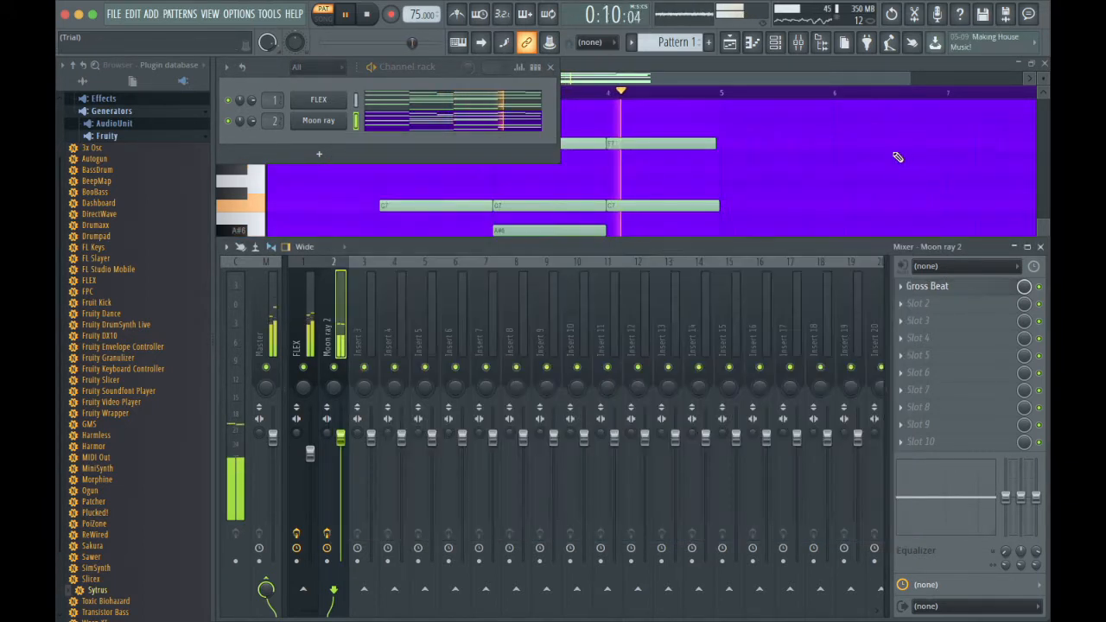
Solo the Moon ray 2 mixer track, replay the pattern from the start, and unsolo the track.
right_click(337, 368)
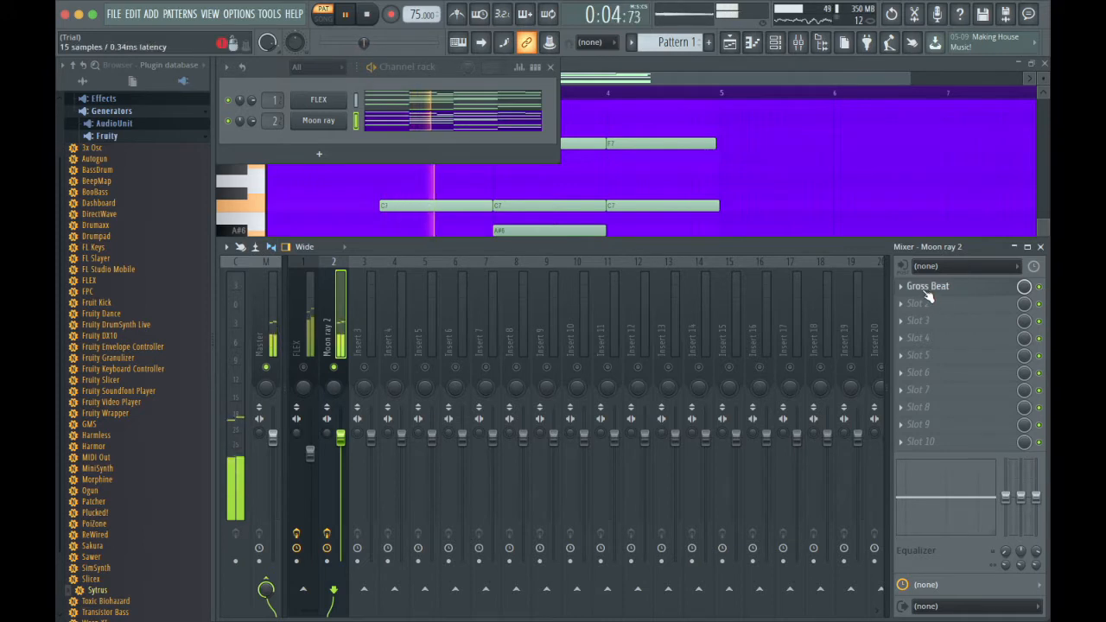
key(space)
key(space)
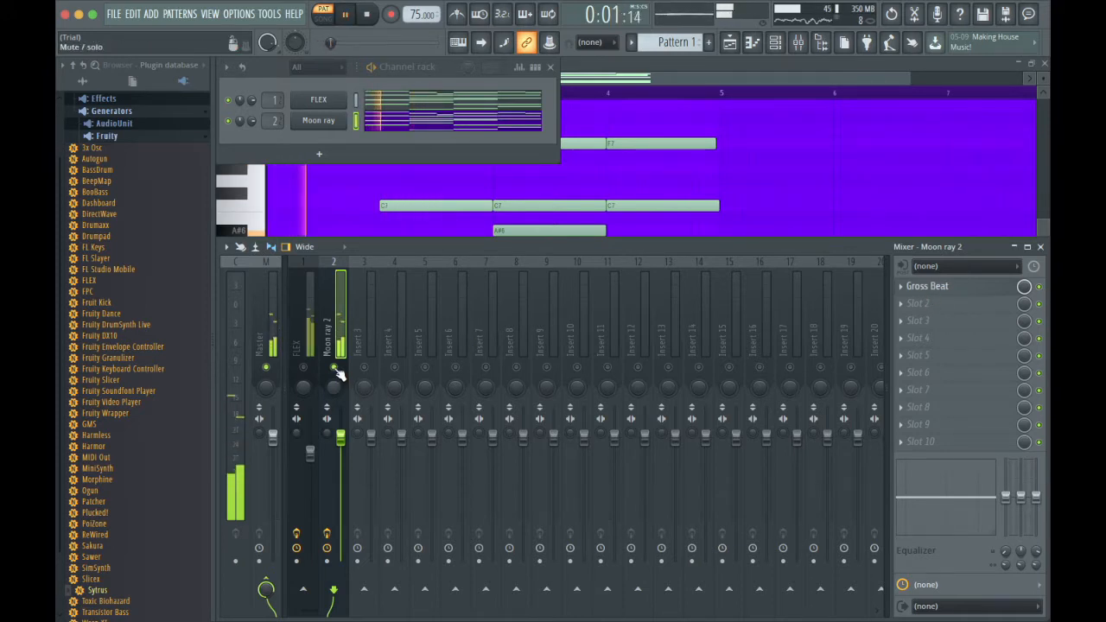
right_click(335, 370)
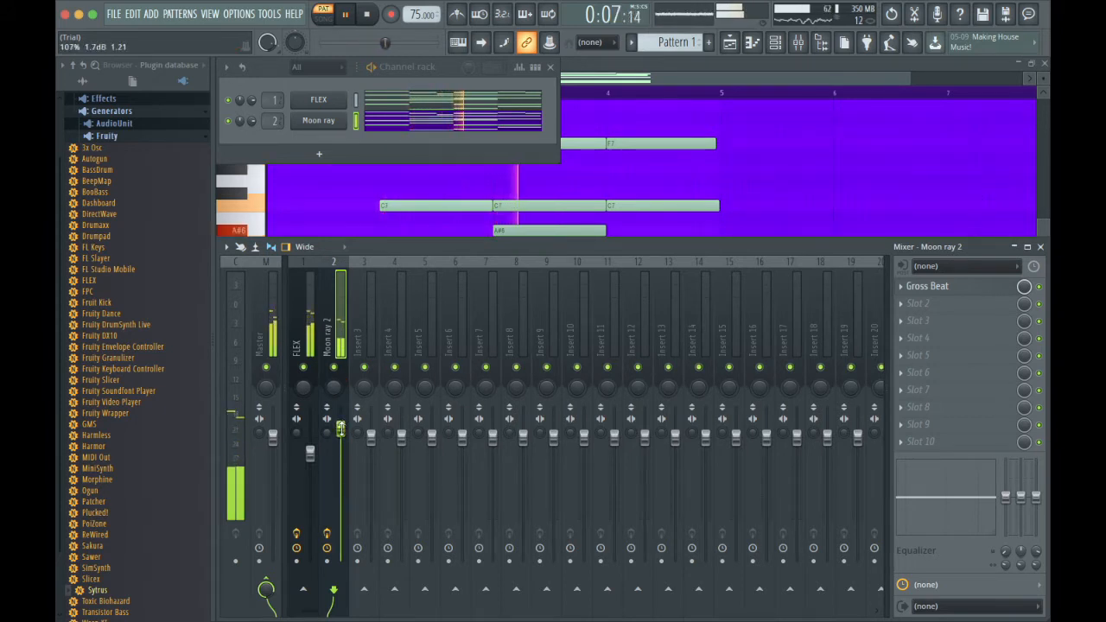
Find Morphine among the Fruity generators in the plugin database and add it as a new channel below Moon ray.
click(87, 83)
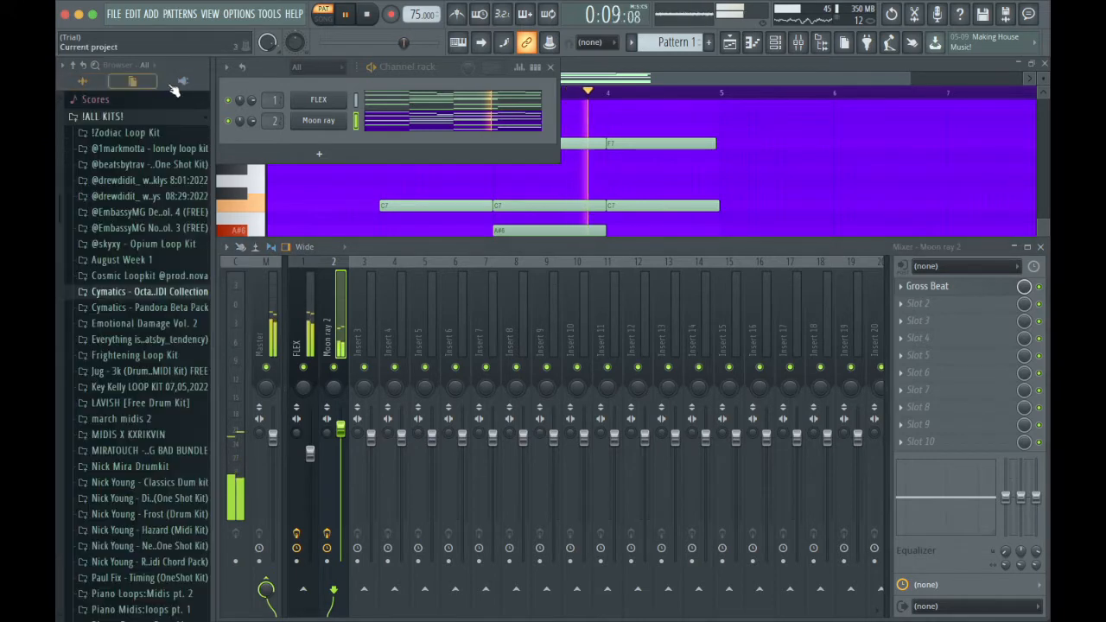
click(182, 82)
scroll(112, 292, down, 3)
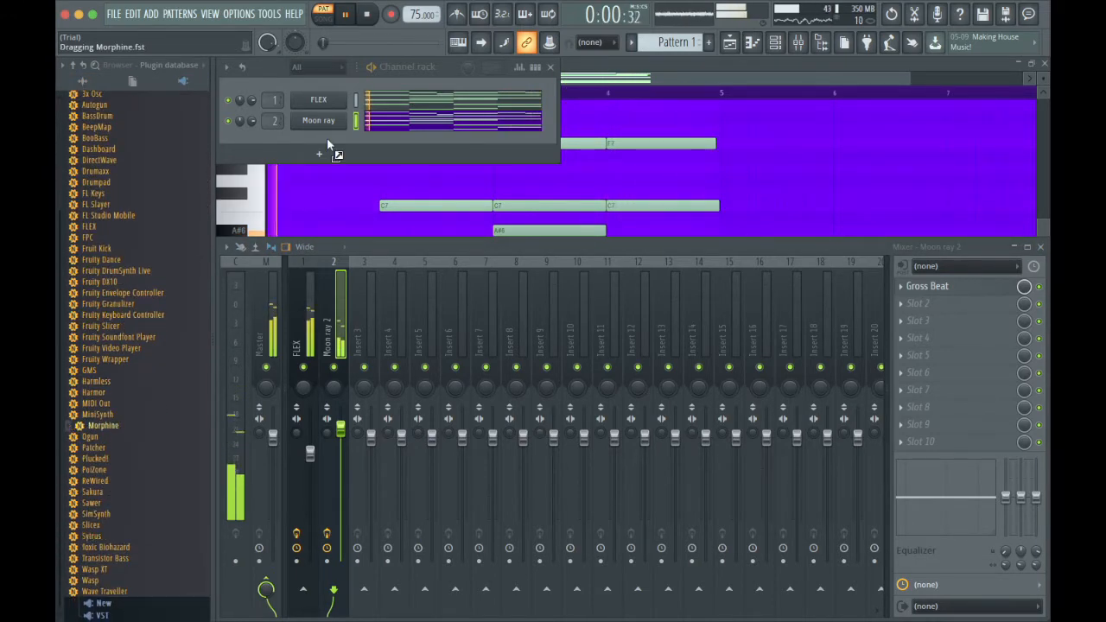
drag(327, 140, 332, 151)
Load the preset LED Surf & Solo FG from Morphine's Leads program bank.
click(306, 191)
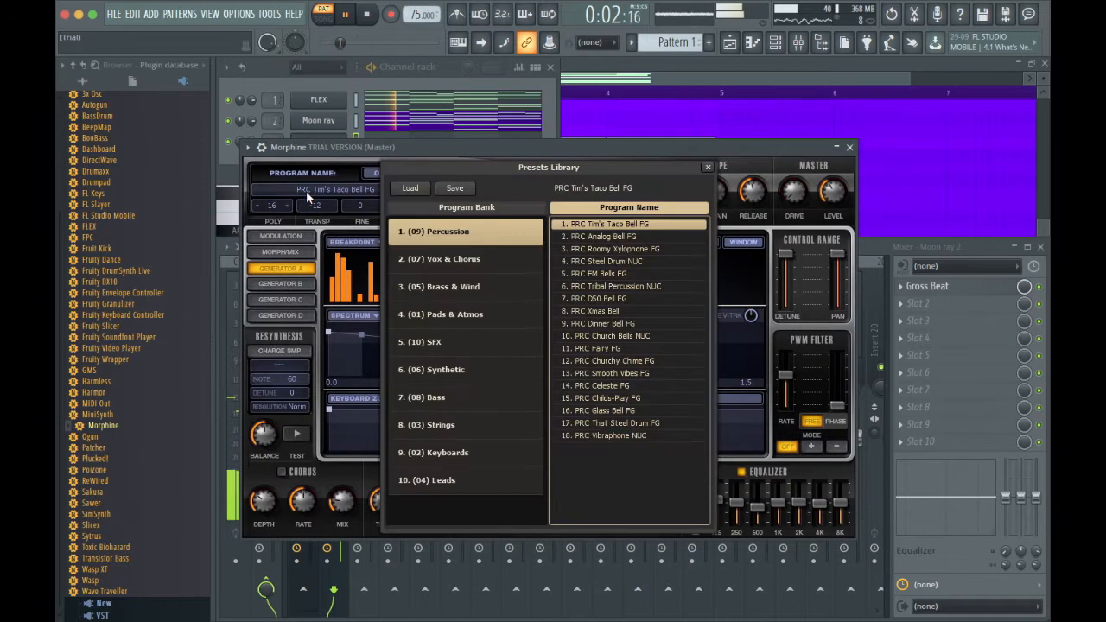
click(488, 478)
click(614, 423)
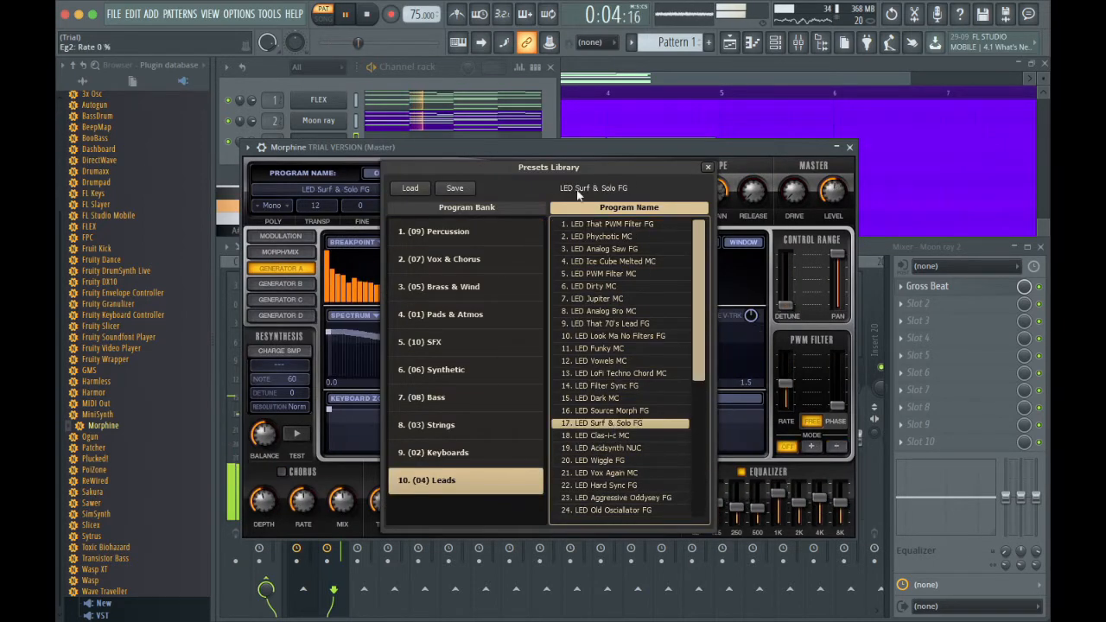
Open the Morphine channel's piano roll and place a C8 note at the start of bar 1.
click(555, 123)
key(F7)
scroll(442, 187, up, 3)
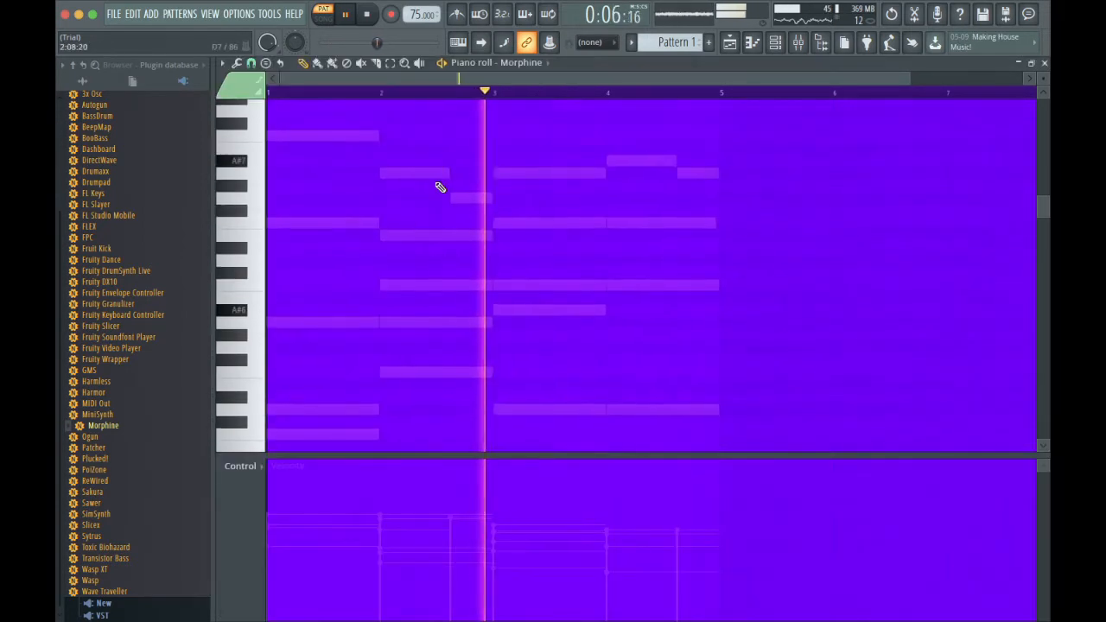
key(space)
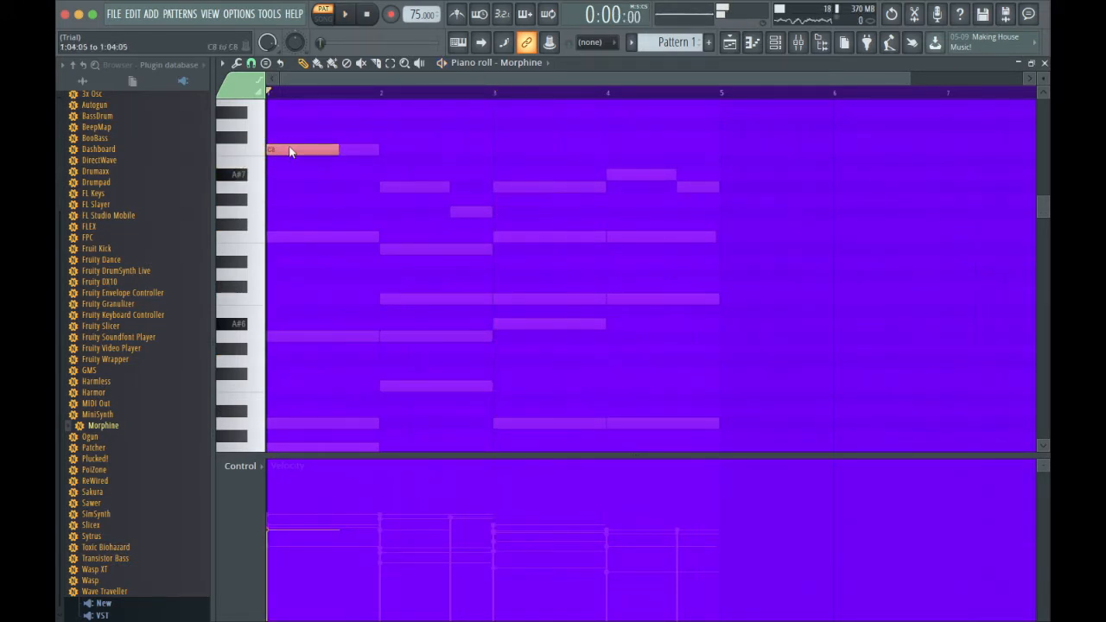
key(space)
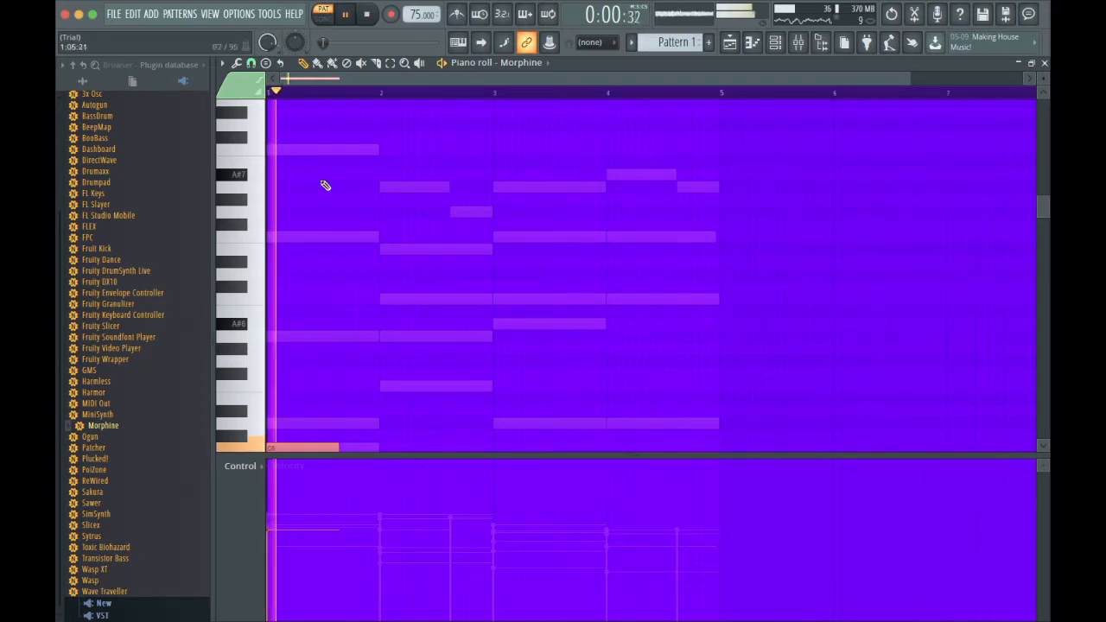
Lower the opening note by octaves and then set it to F5, auditioning the pattern between changes.
scroll(363, 245, down, 3)
key(ctrl+Down)
key(space)
key(space)
scroll(365, 244, down, 4)
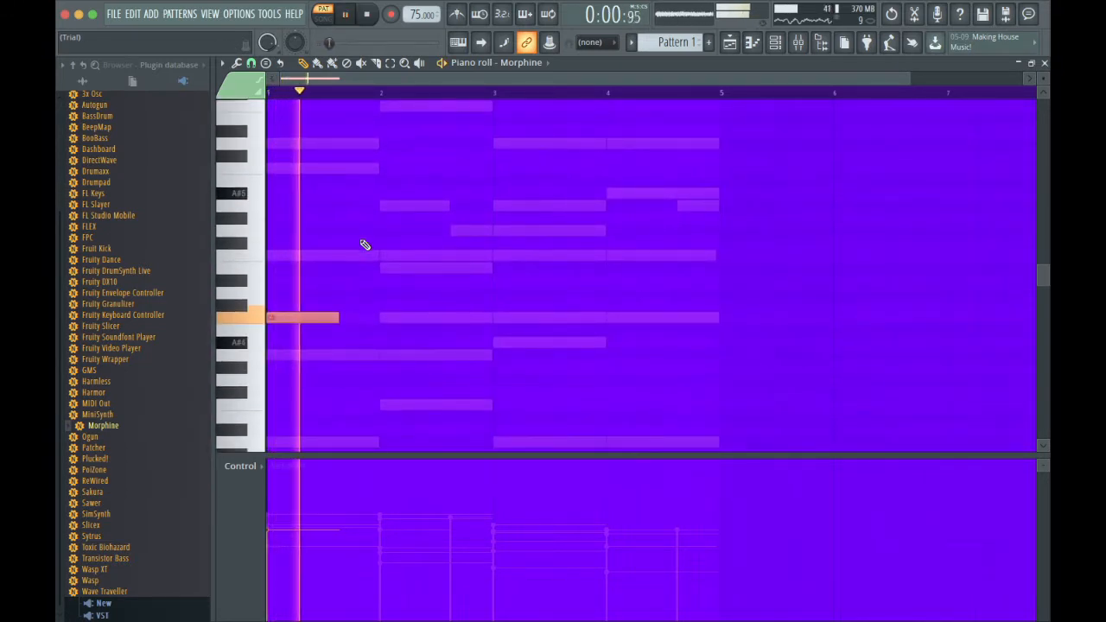
key(space)
key(shift+Up)
key(shift+Up)
key(space)
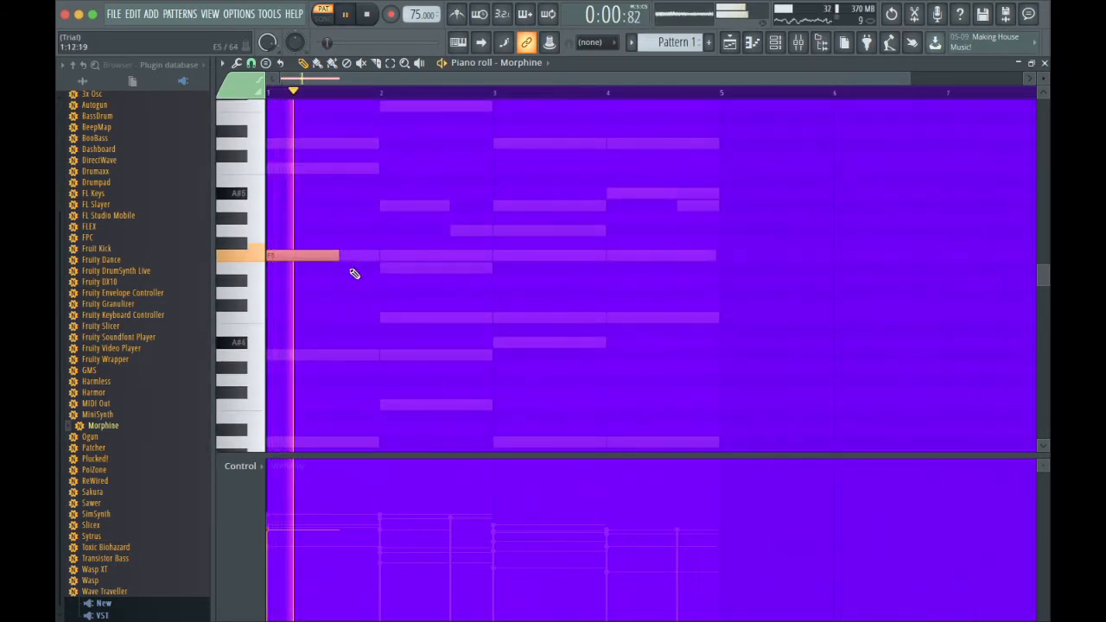
Add an E5 note in the second half of bar 1, starting as the F5 note ends, and replay the pattern.
click(353, 269)
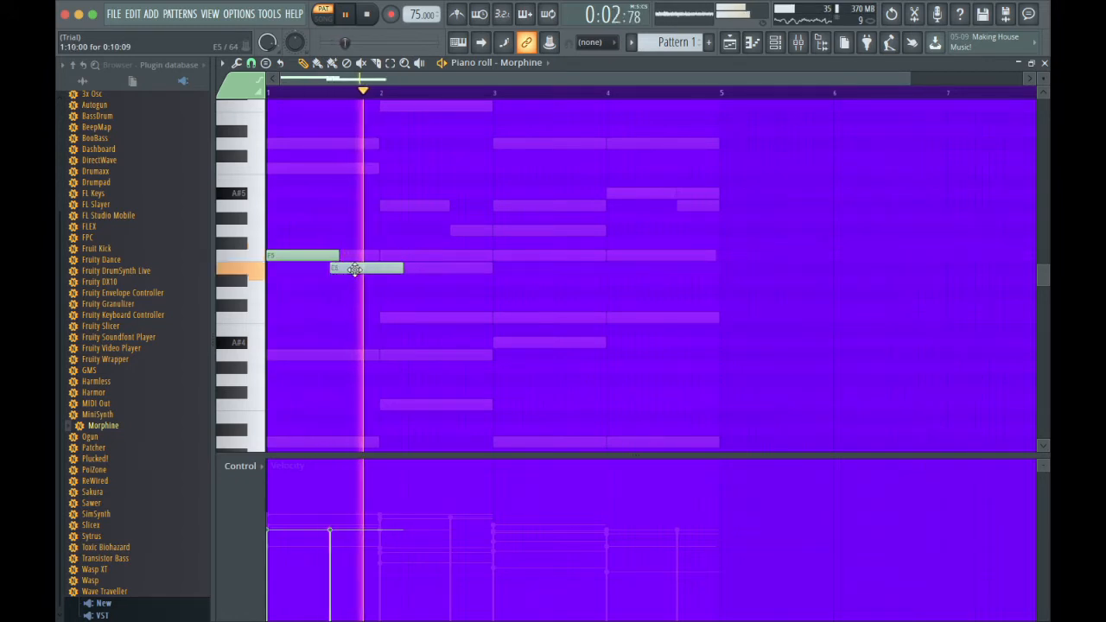
key(space)
key(space)
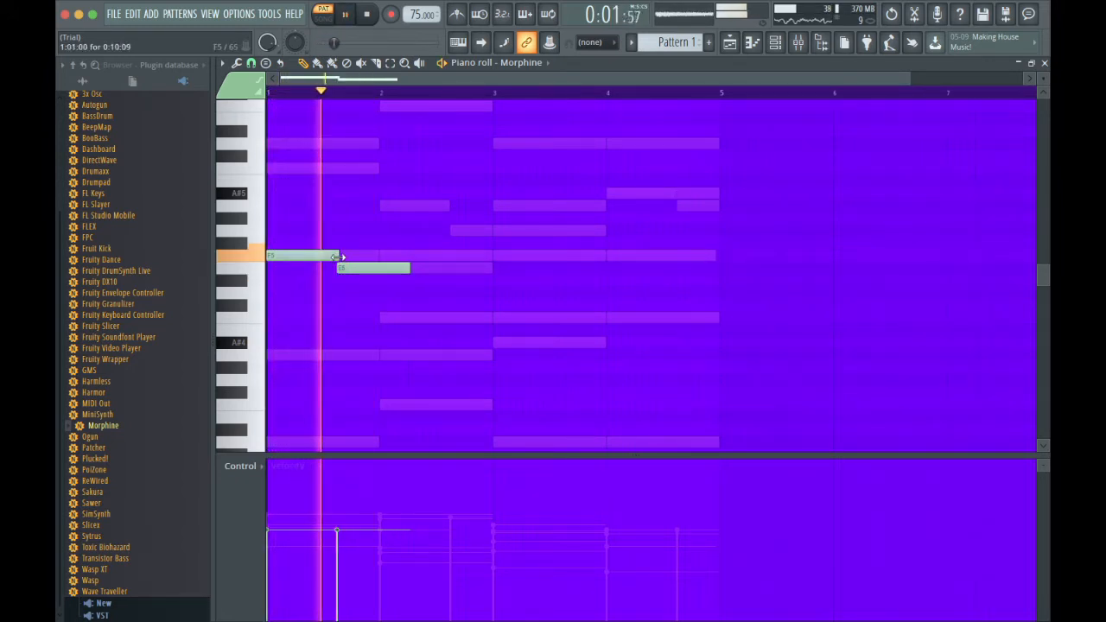
Add a note at the start of bar 2, set it to C5, and lengthen it slightly past bar 3.
click(390, 294)
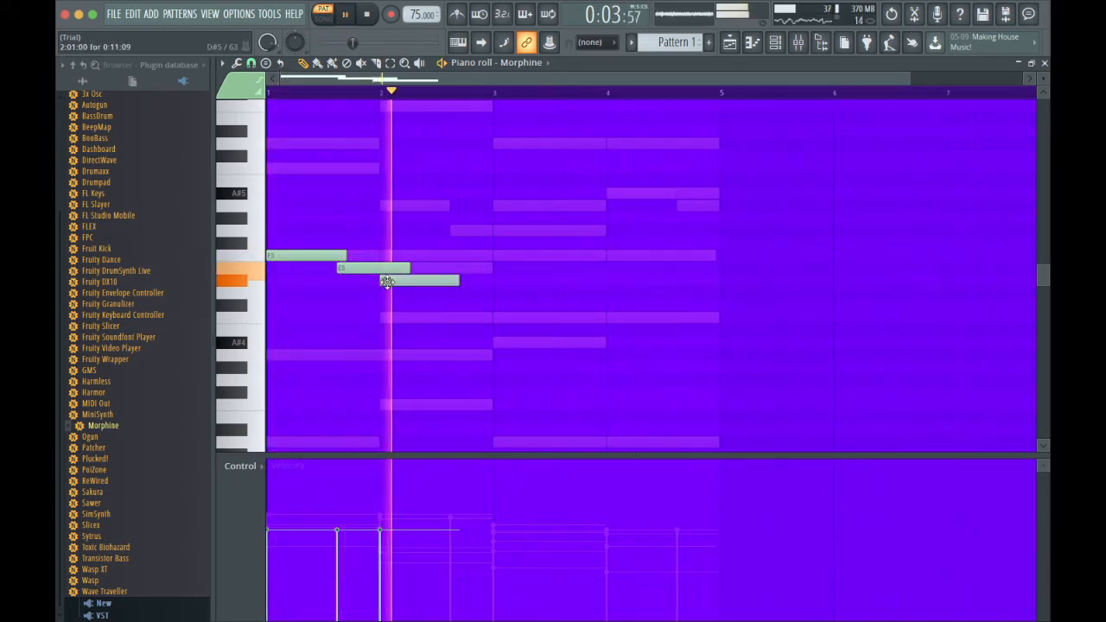
key(space)
key(space)
drag(444, 297, 448, 330)
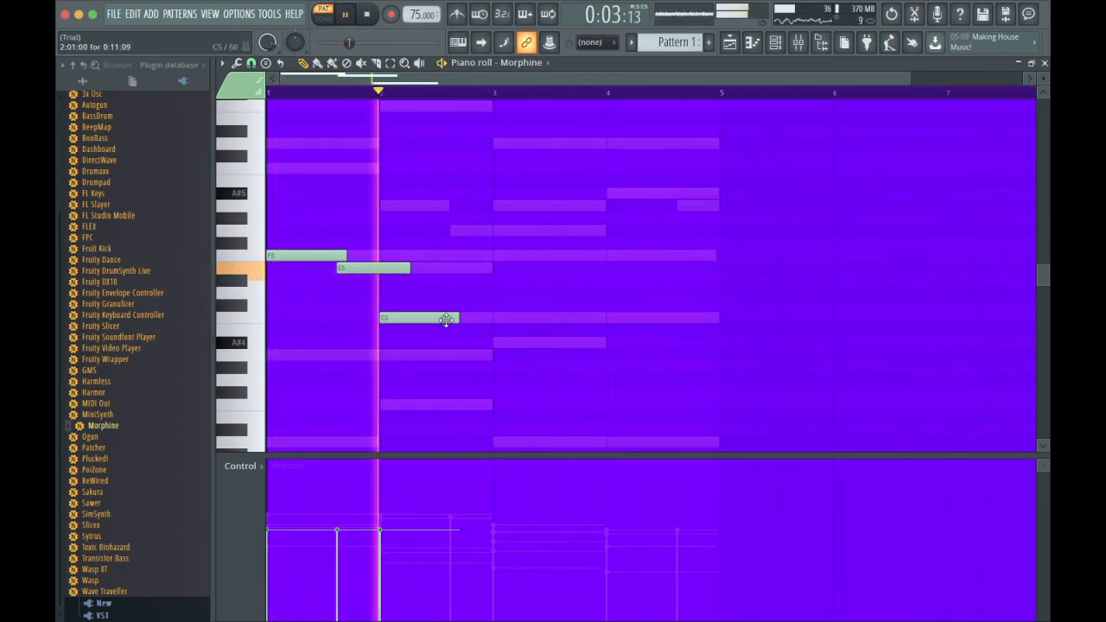
drag(458, 317, 482, 318)
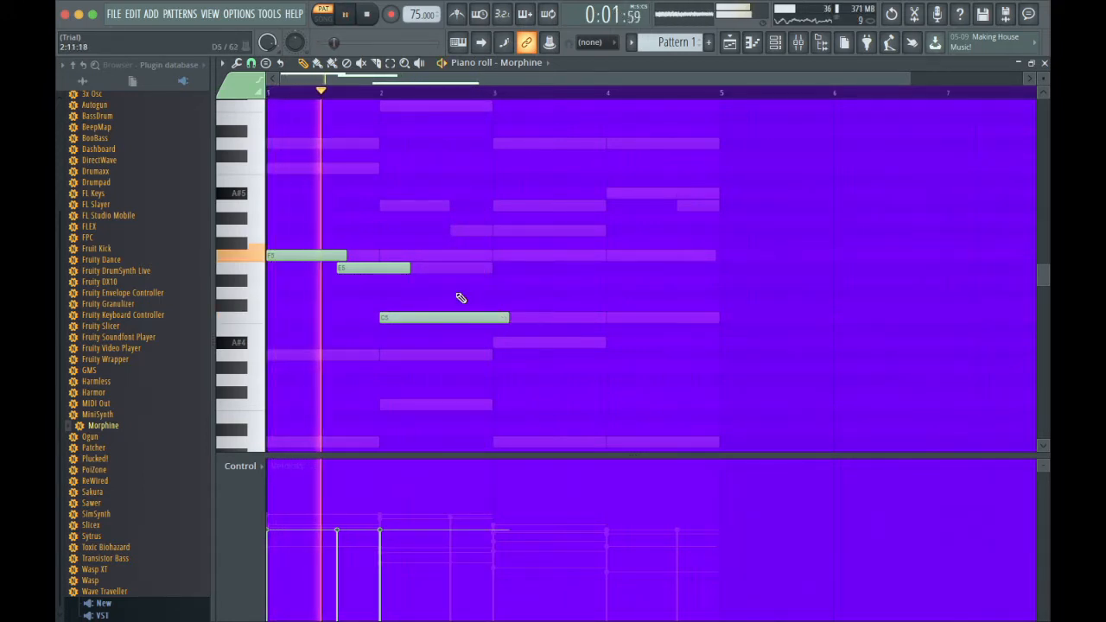
Add a D5 note midway through bar 2 and a note at the start of bar 3 set to A4.
click(461, 294)
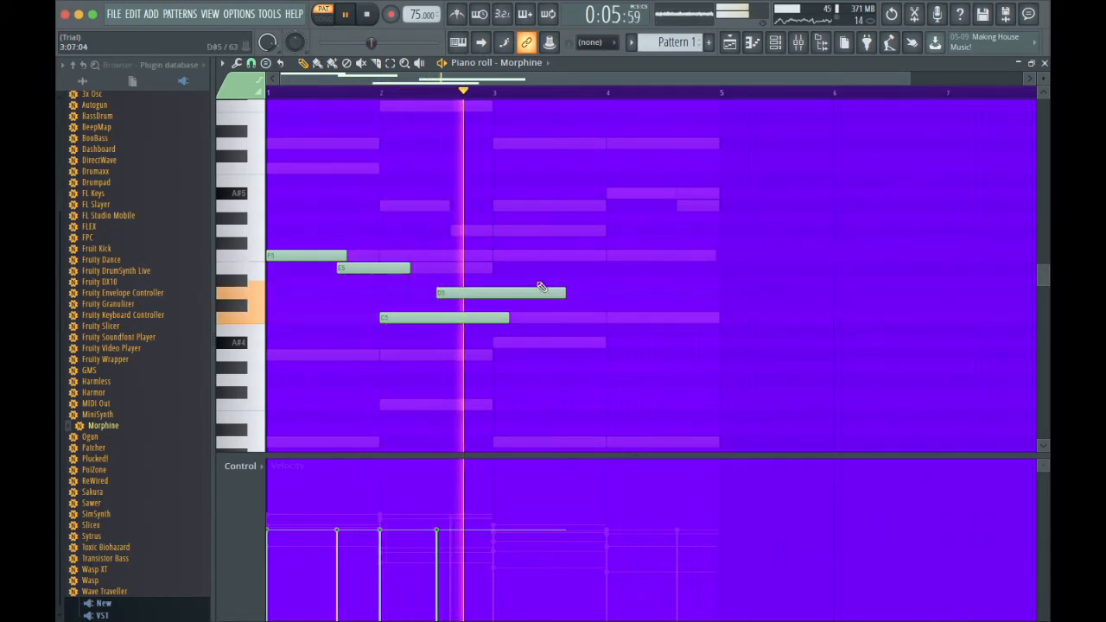
key(space)
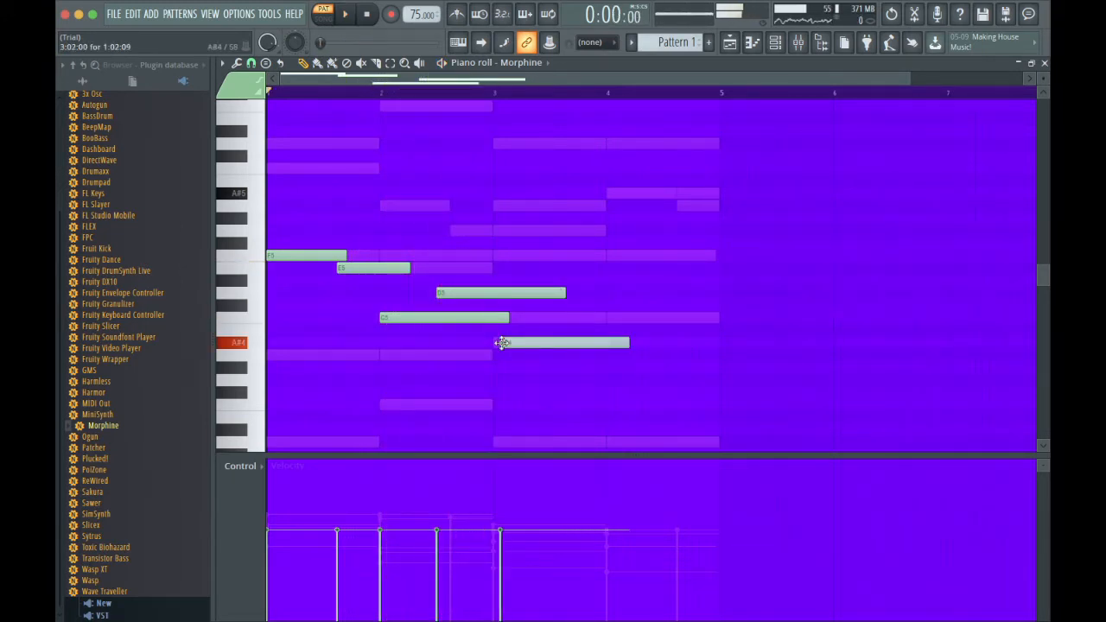
key(space)
mouse_move(503, 343)
mouse_down()
mouse_move(526, 343)
mouse_move(491, 347)
mouse_move(504, 344)
mouse_up()
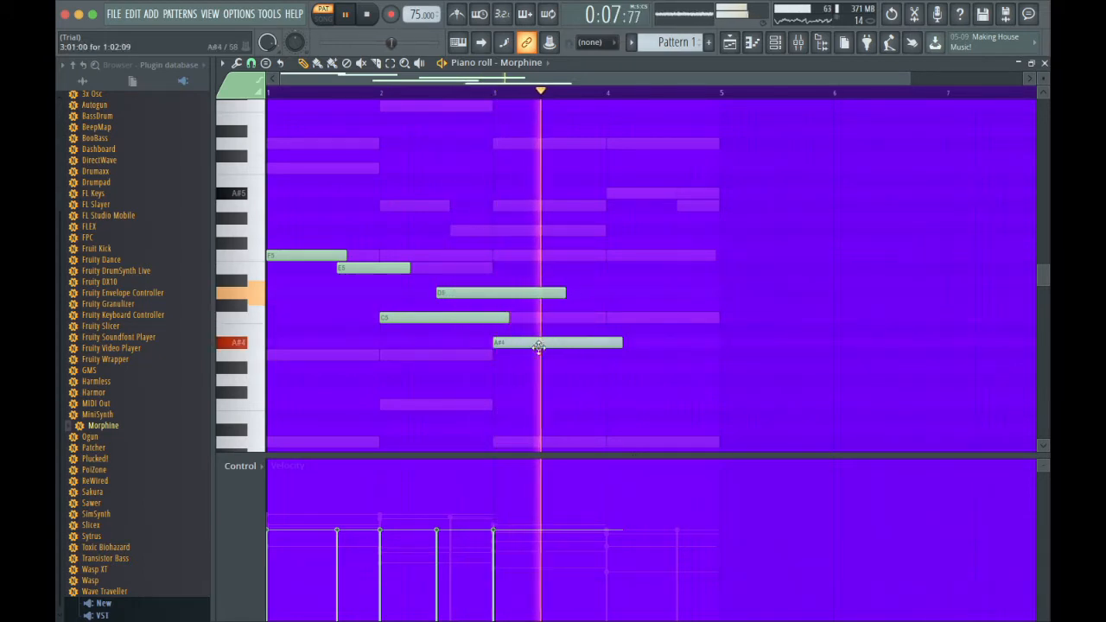
drag(538, 347, 539, 359)
Start playback from bar 3, add a C5 note in that bar, and shift it to start just before mid-bar.
click(504, 91)
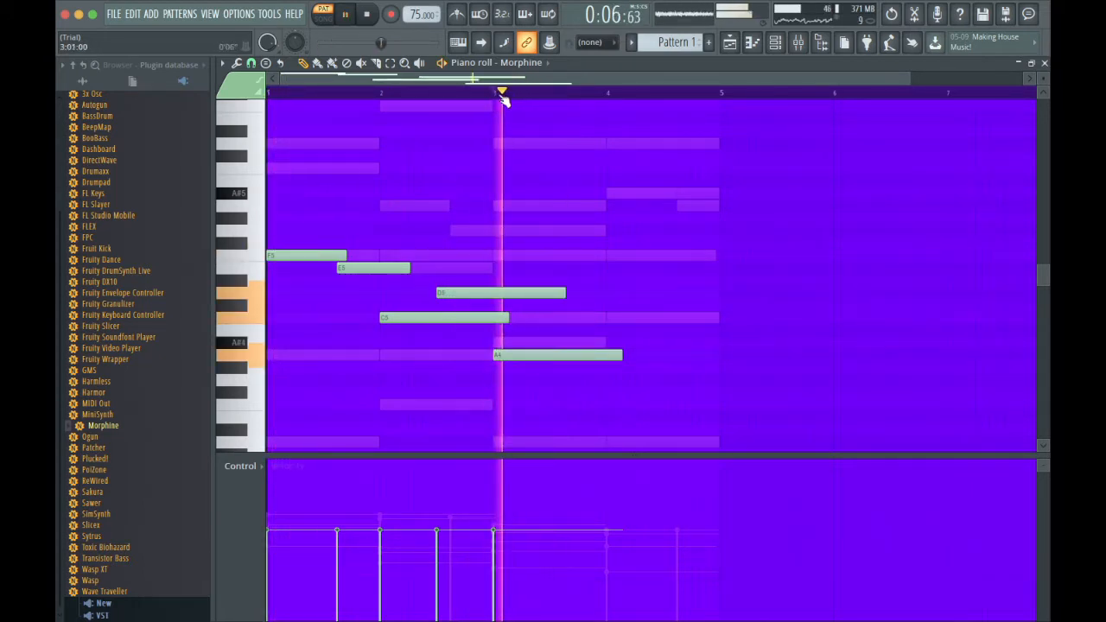
click(576, 316)
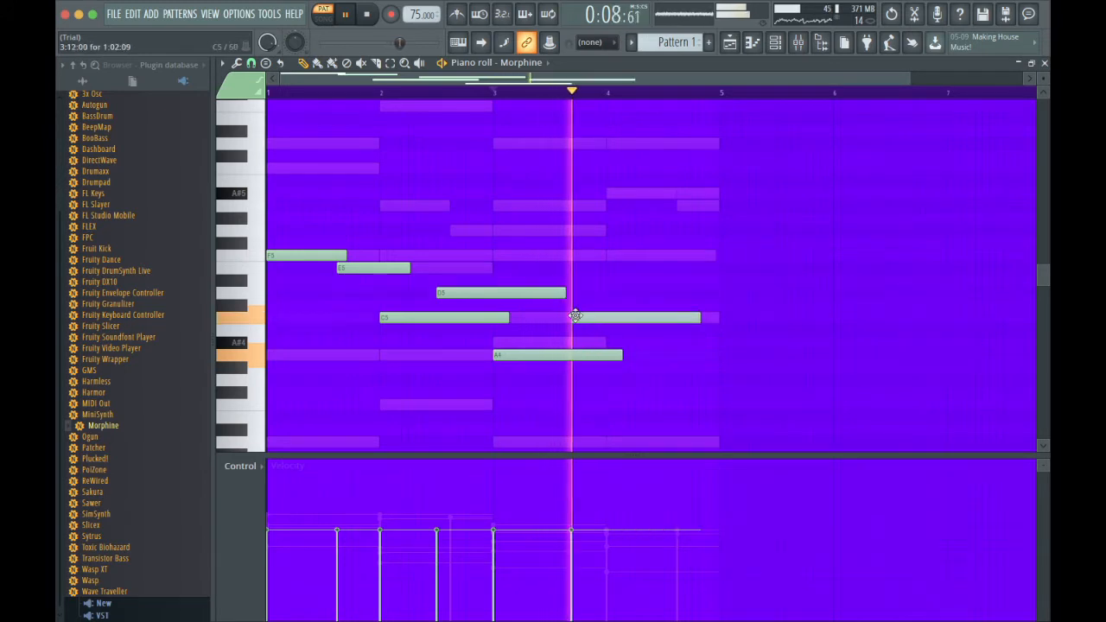
drag(594, 316, 586, 317)
key(space)
key(space)
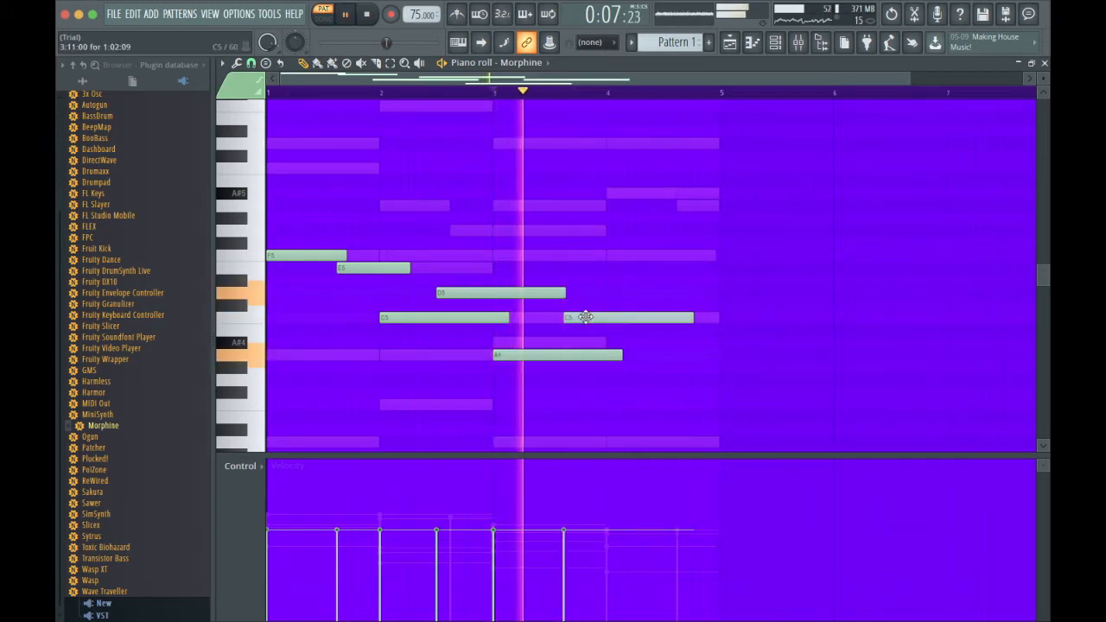
key(space)
key(space)
drag(586, 316, 562, 320)
key(space)
key(space)
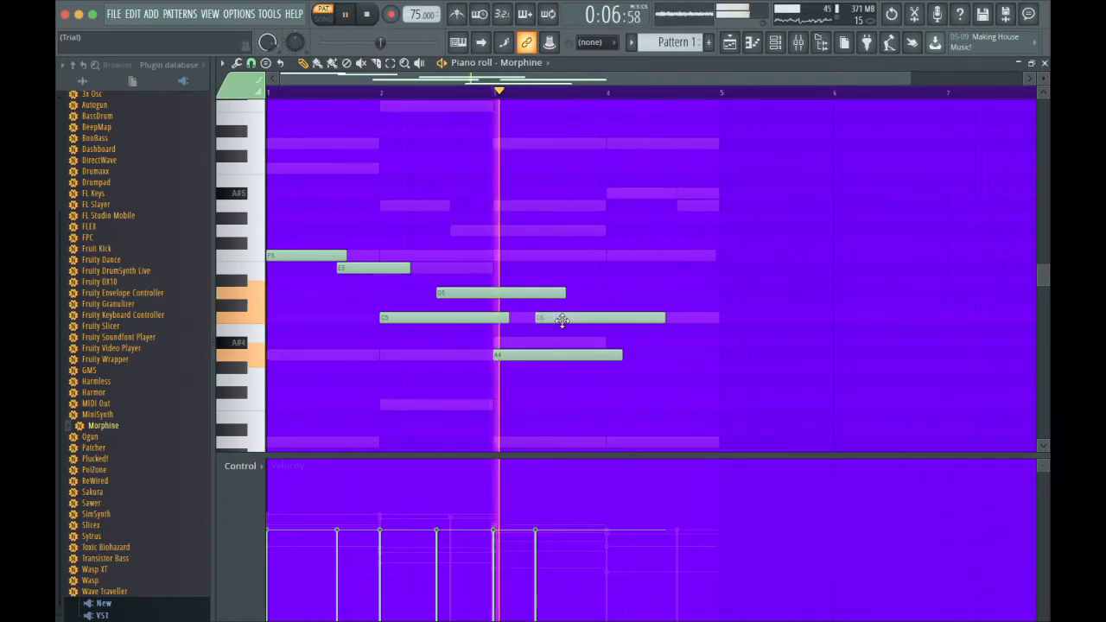
Continue the melody with D5 late in bar 3, E5 at the start of bar 4, and F5 just before mid-bar 4.
click(566, 294)
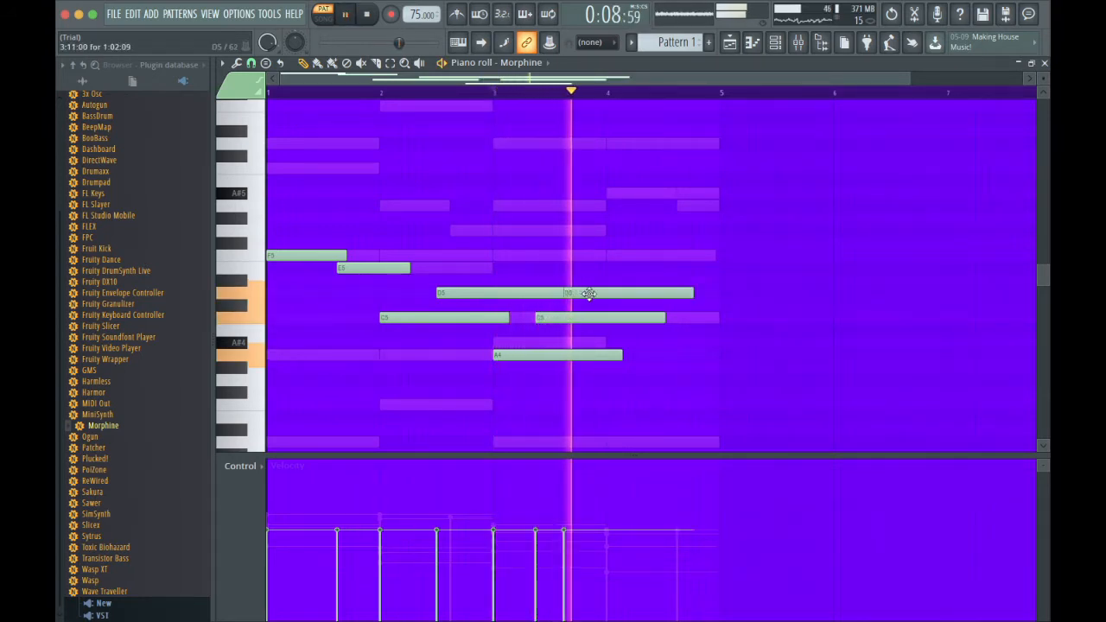
click(602, 256)
key(space)
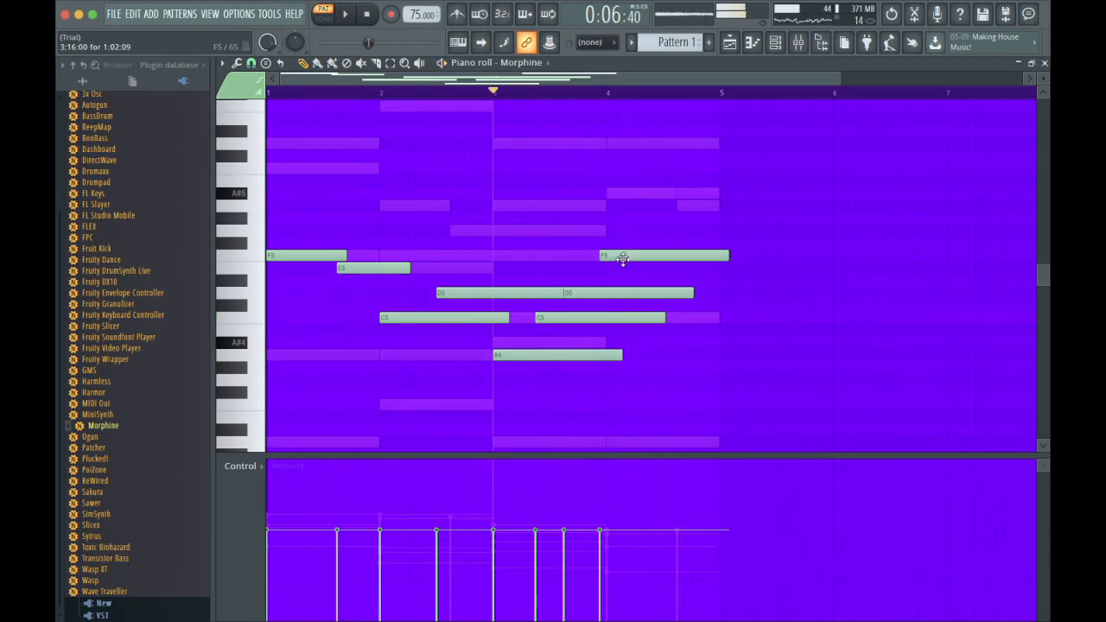
click(657, 256)
key(space)
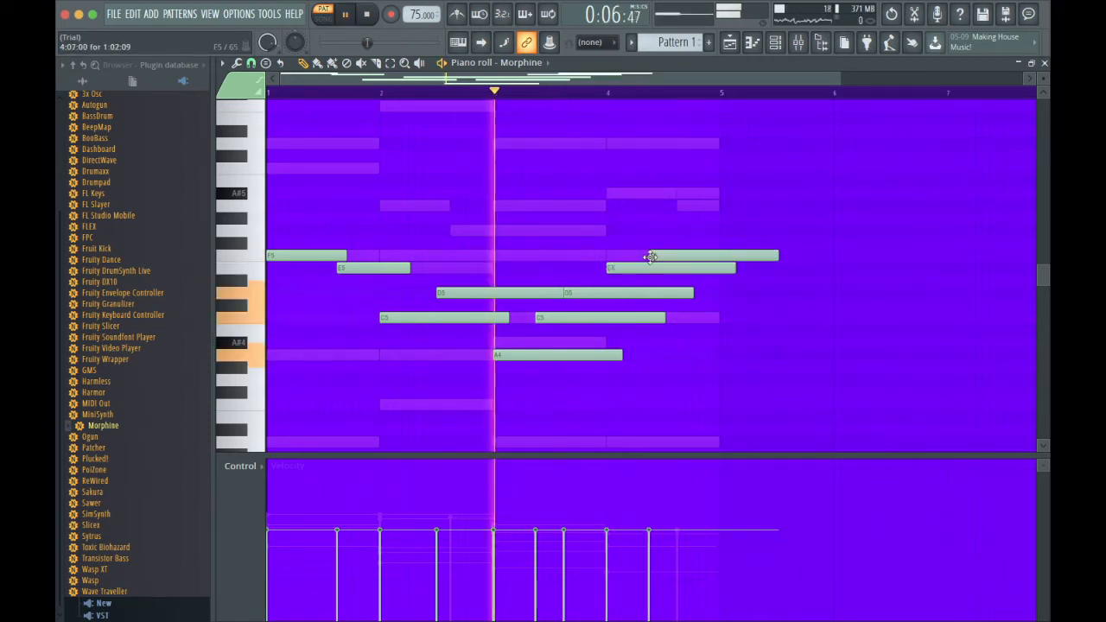
Add a G5 note near the end of bar 4, starting at 4:14.
click(723, 229)
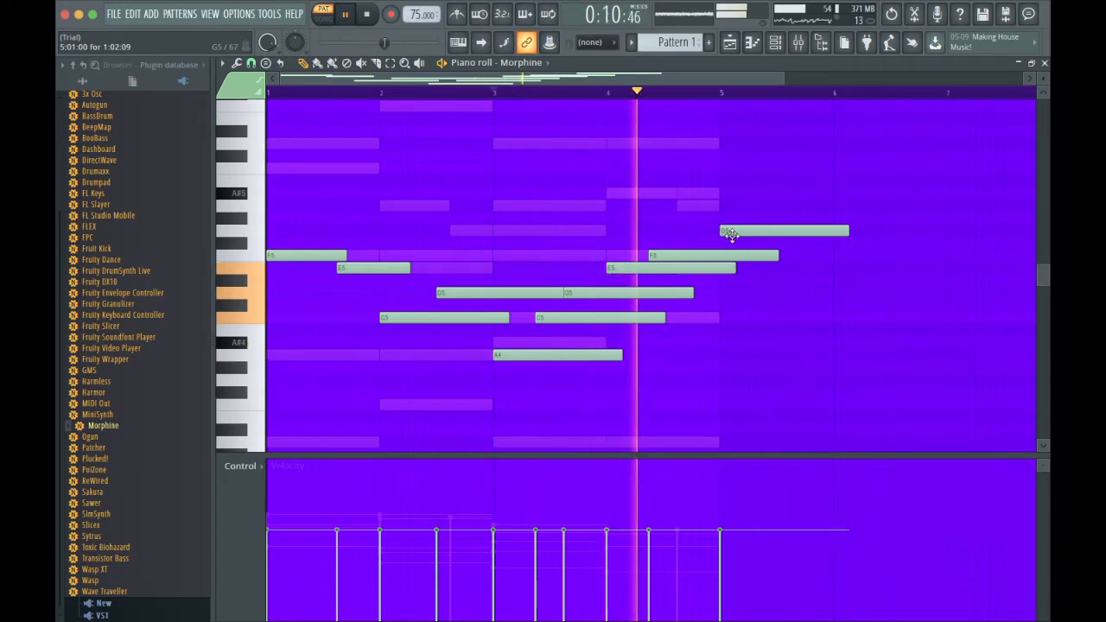
right_click(730, 230)
click(707, 229)
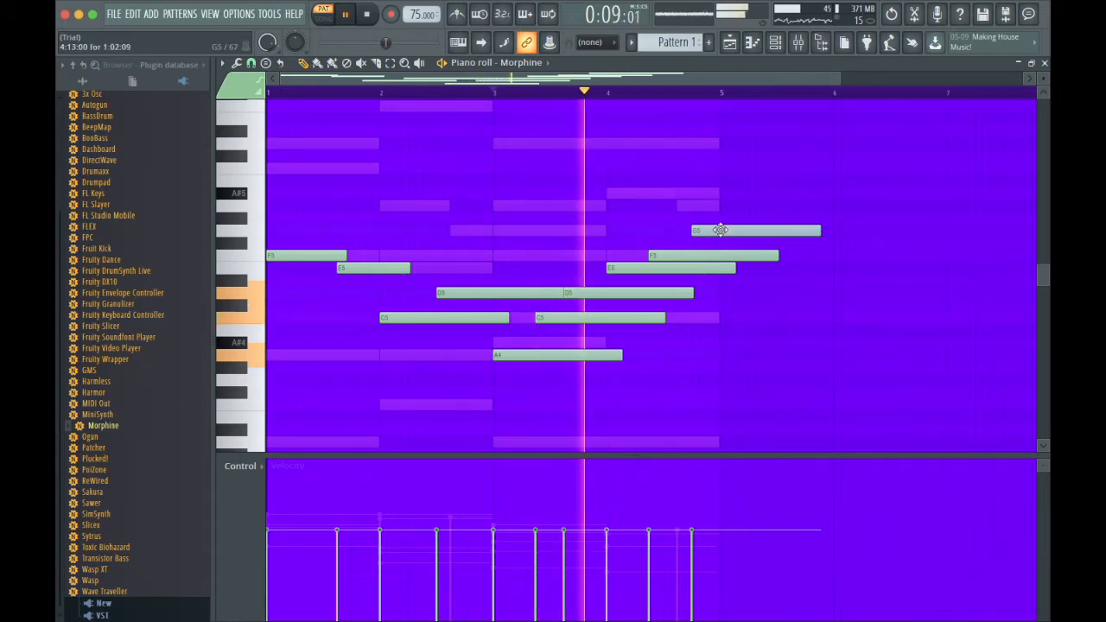
drag(726, 229, 731, 229)
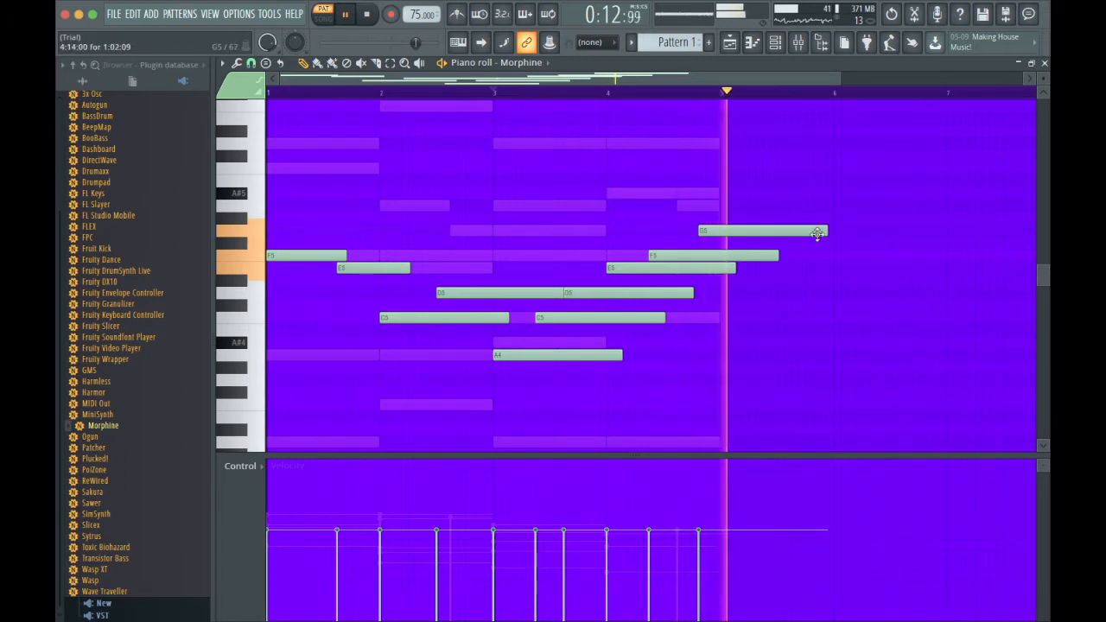
Slice the G5, F5 and E5 notes at the start of bar 5 and delete the parts beyond it.
key(space)
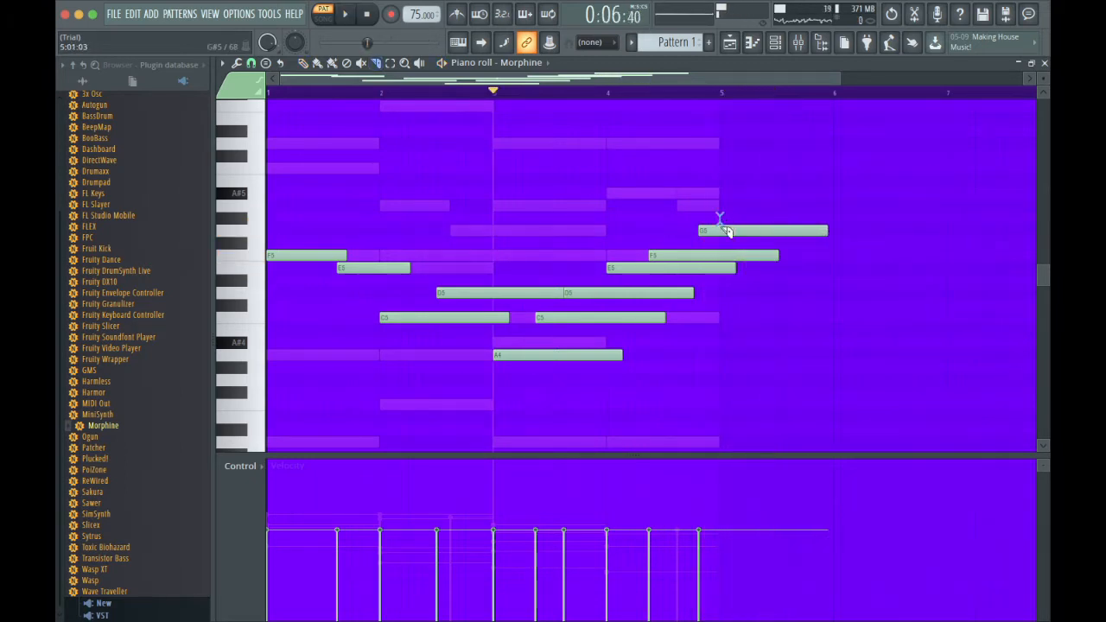
right_click(727, 231)
right_click(733, 255)
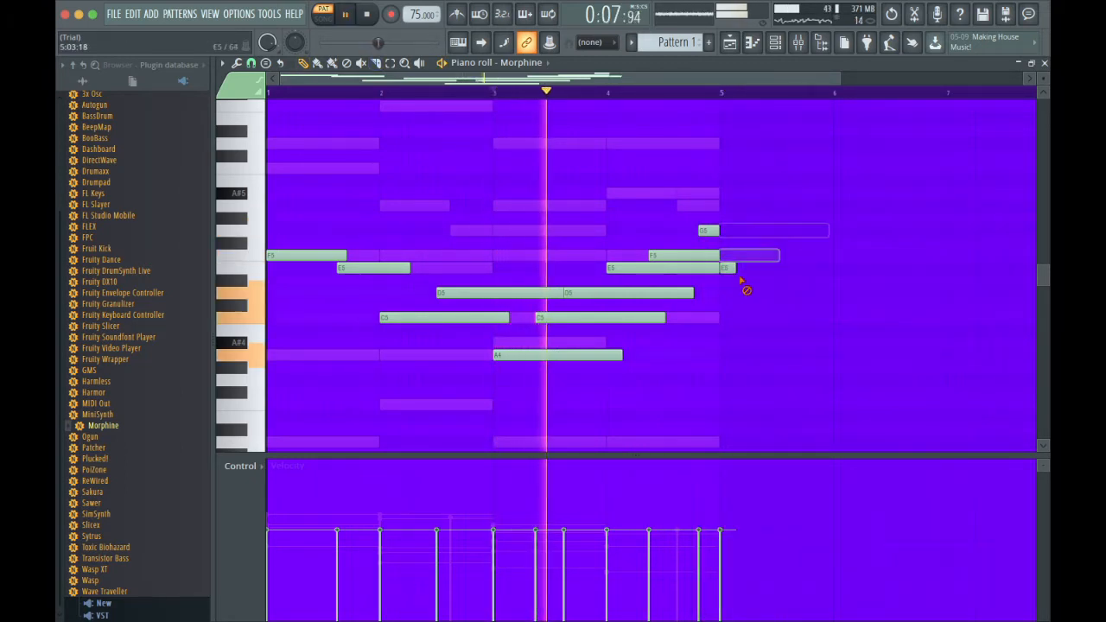
right_click(734, 269)
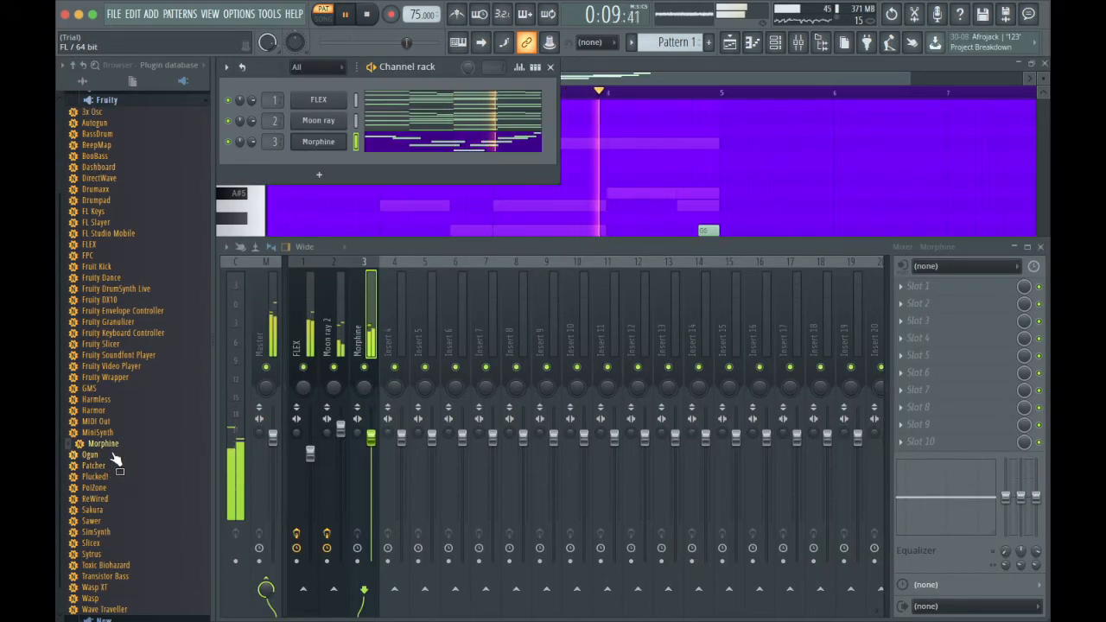
Add a second Morphine channel and load the Percussion preset PRC Fairy FG in it.
drag(317, 162, 312, 161)
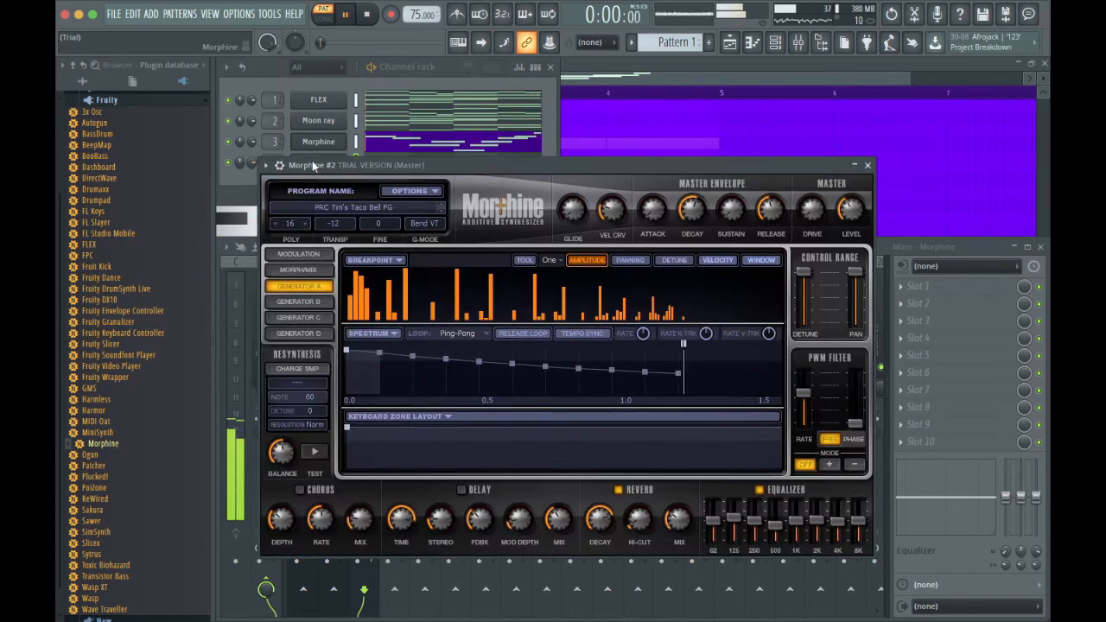
click(319, 210)
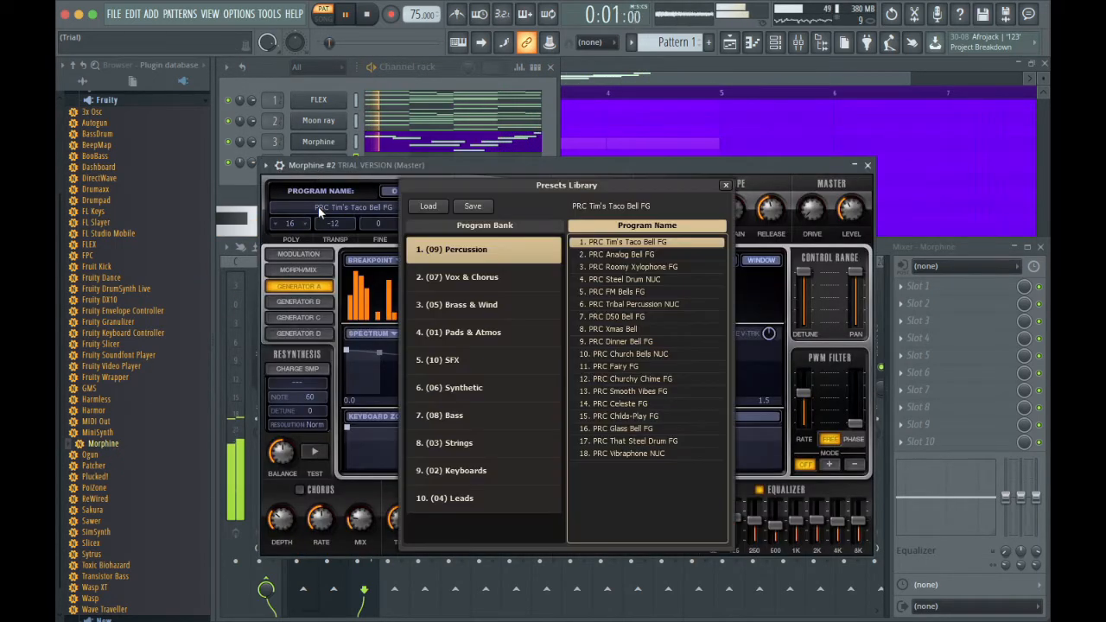
click(640, 367)
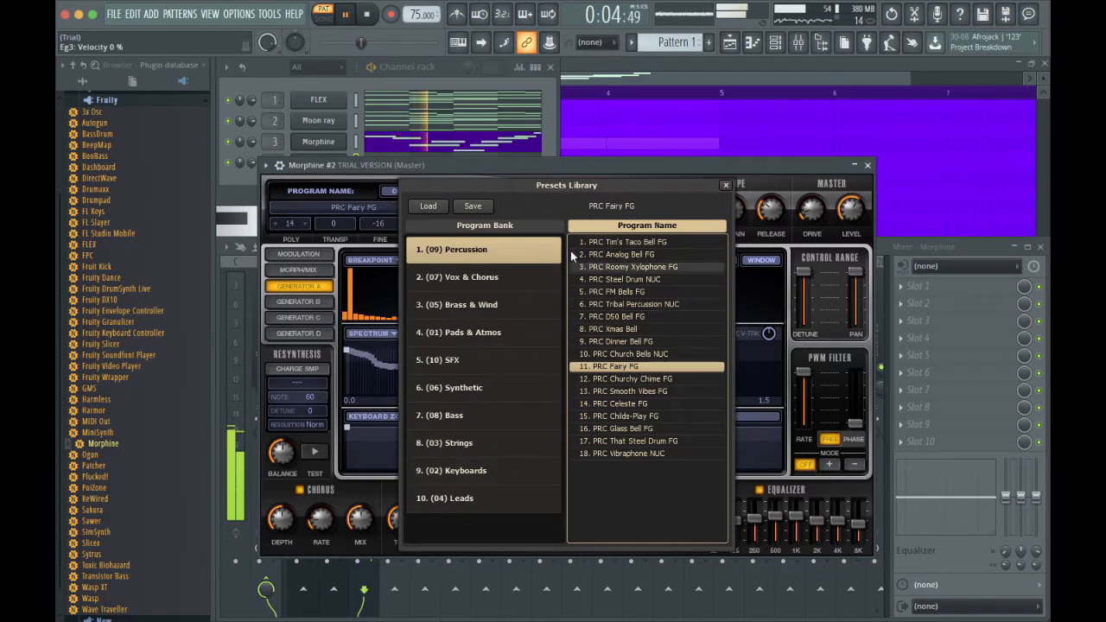
Open the piano roll of the Morphine #2 channel.
click(546, 150)
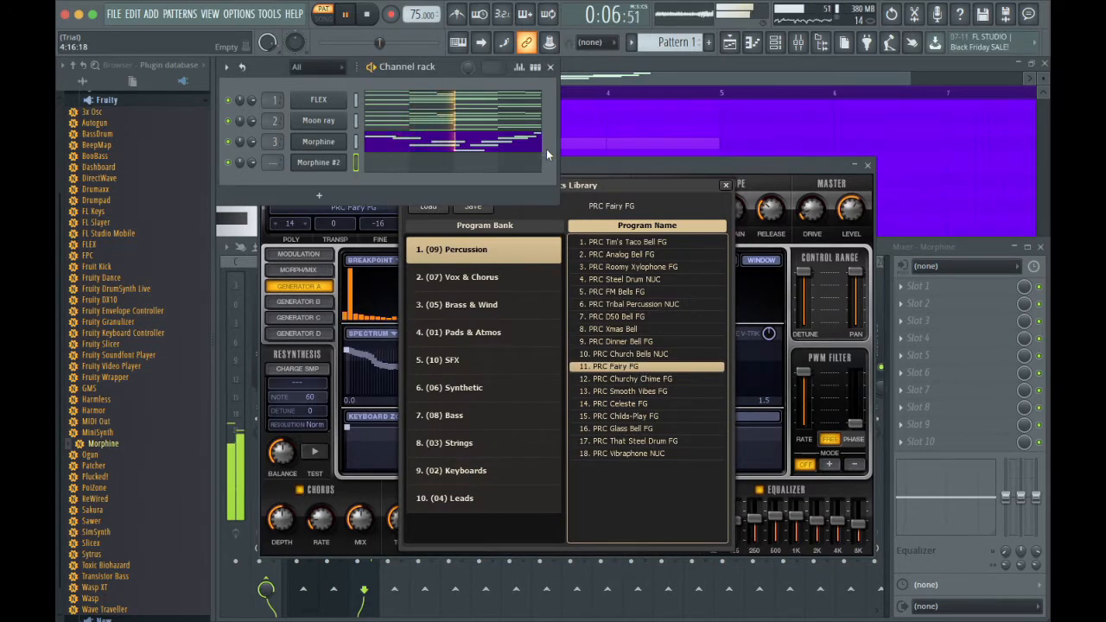
click(373, 163)
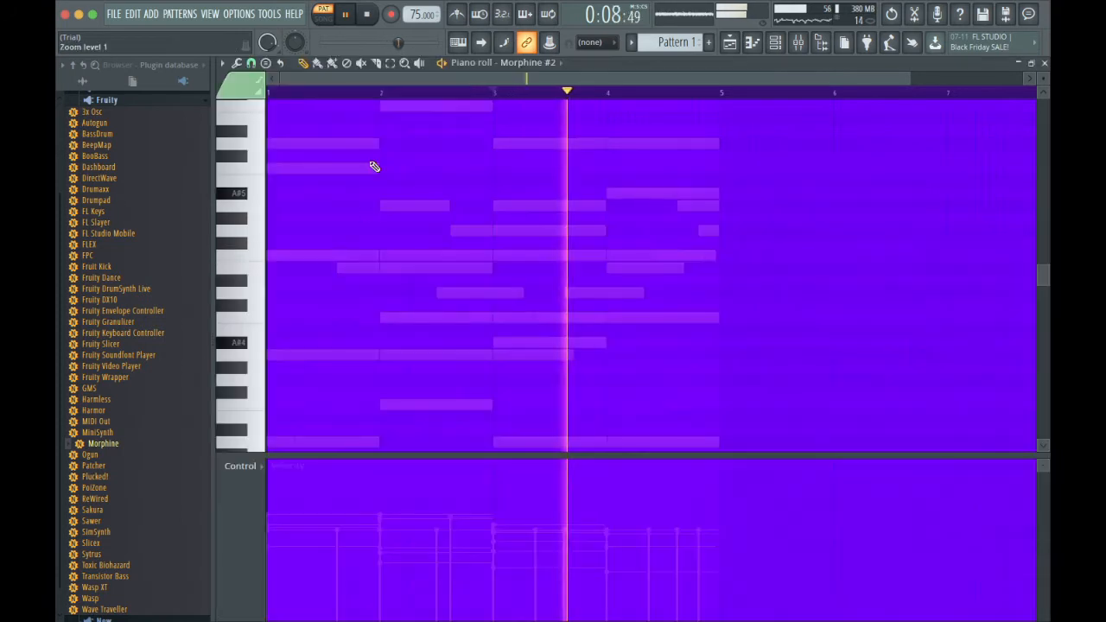
Add a one-step F5 note at the start of bar 1 and repeat it end to end to make nine notes.
click(310, 252)
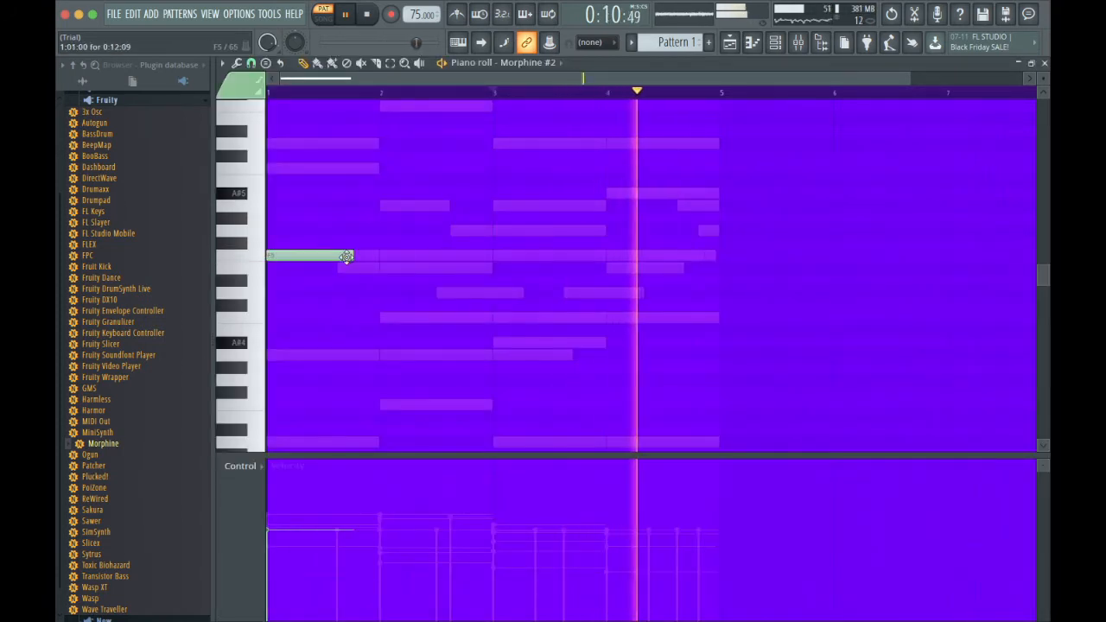
drag(352, 255, 265, 268)
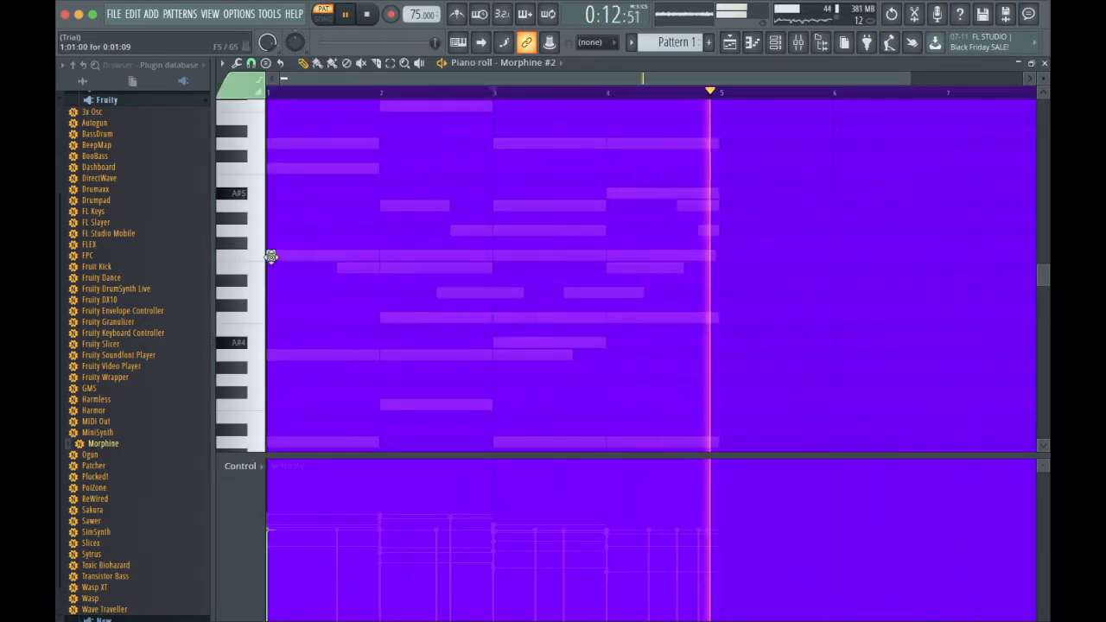
drag(907, 75, 318, 261)
key(ctrl+a)
key(ctrl+b)
key(ctrl+b)
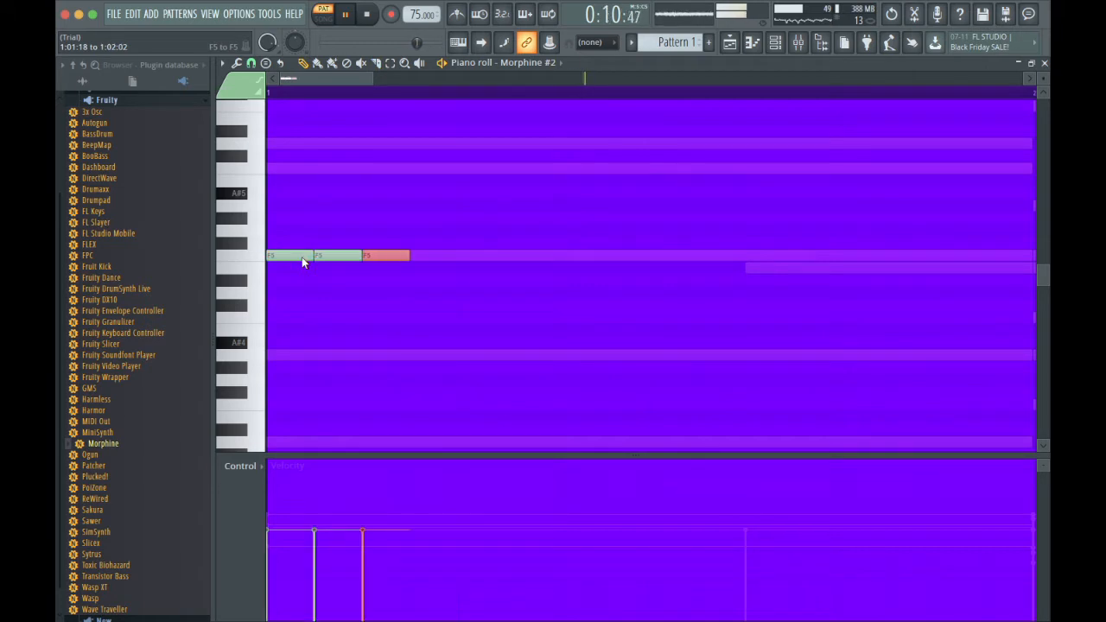
key(ctrl+b)
key(ctrl+b)
key(ctrl+b)
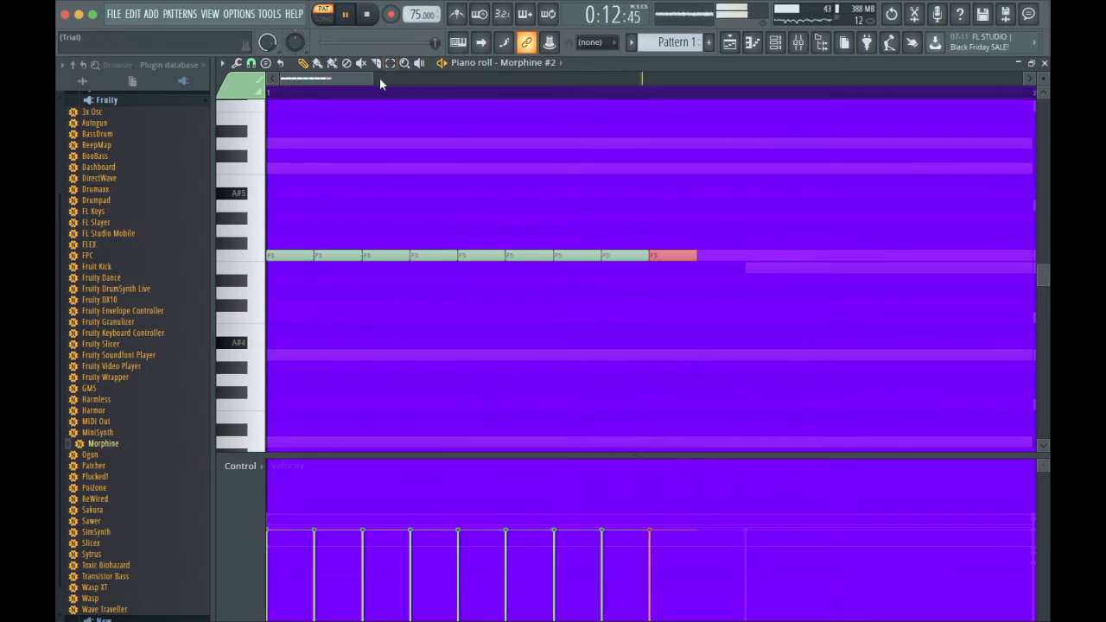
Delete the last F5 note in the row and duplicate the remaining one-step notes.
drag(387, 81, 909, 226)
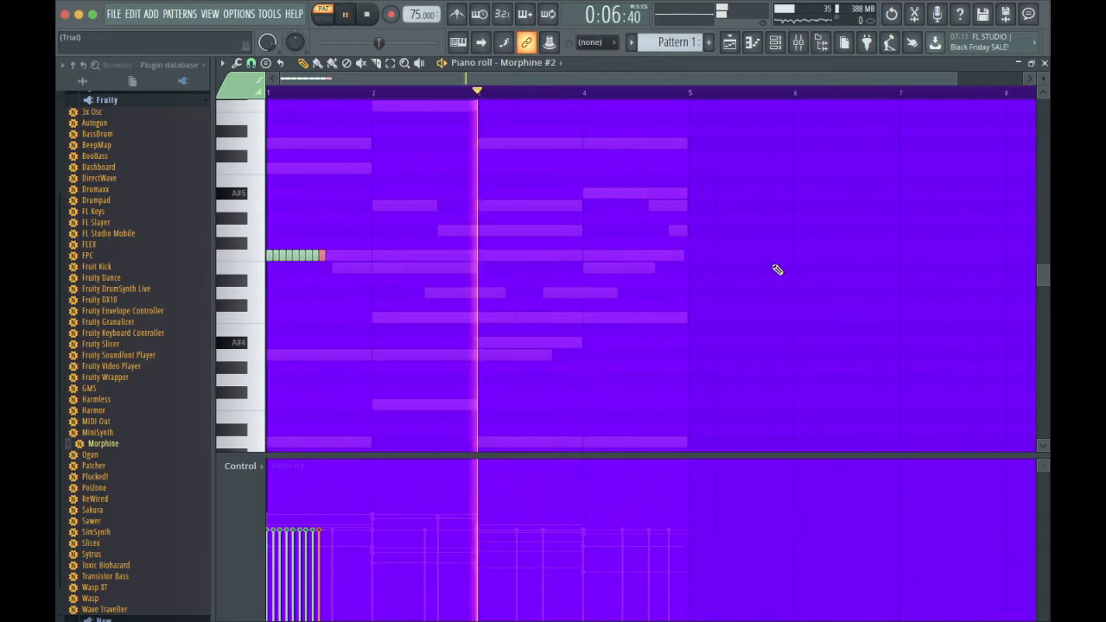
right_click(324, 257)
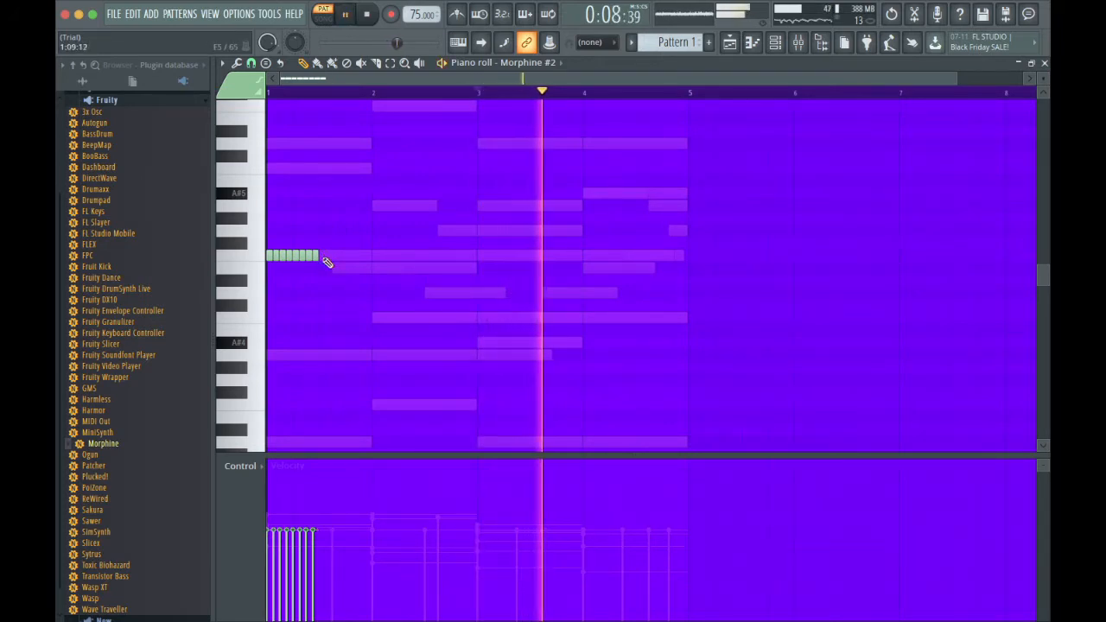
key(ctrl+b)
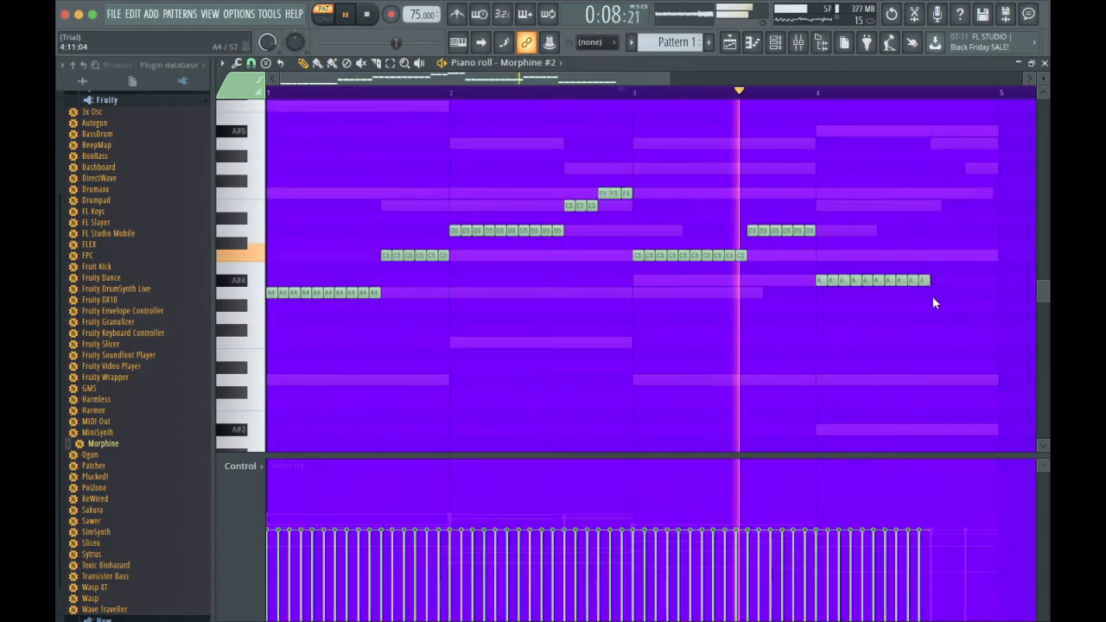
Fill the end of bar 4, starting at 4:11, with six one-step A4 notes.
click(936, 292)
click(947, 292)
drag(953, 297, 931, 296)
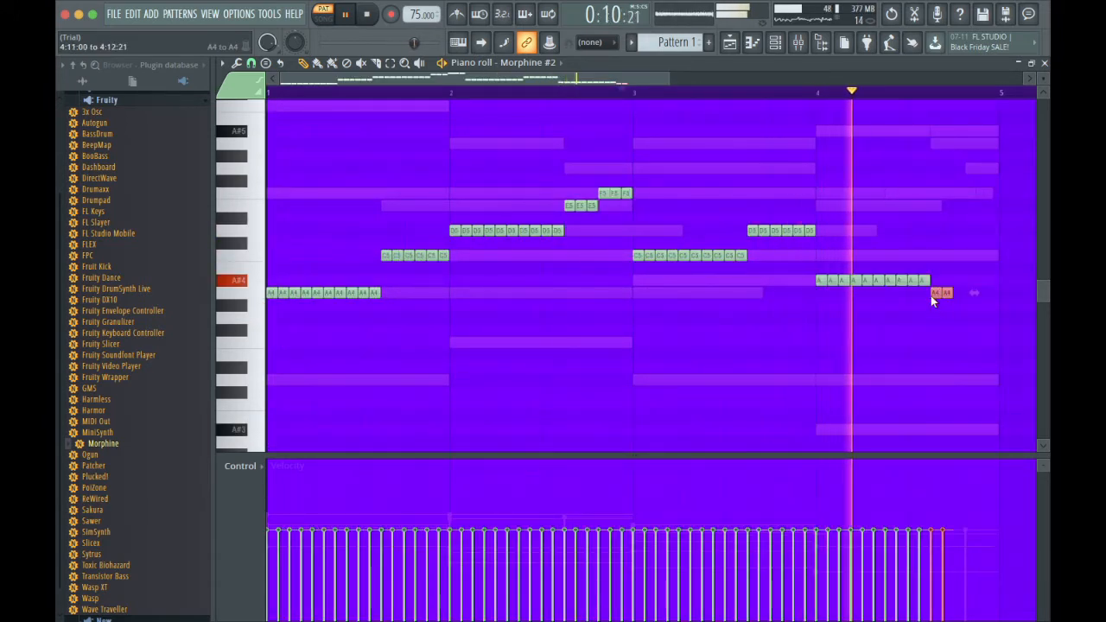
key(ctrl+b)
key(ctrl+b)
click(868, 170)
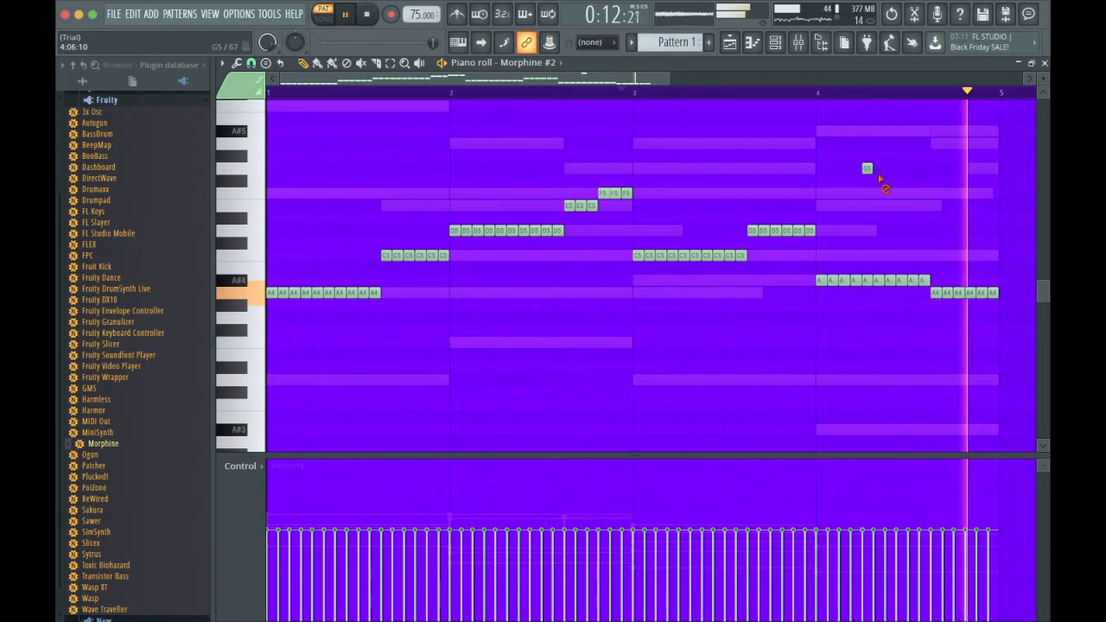
right_click(866, 171)
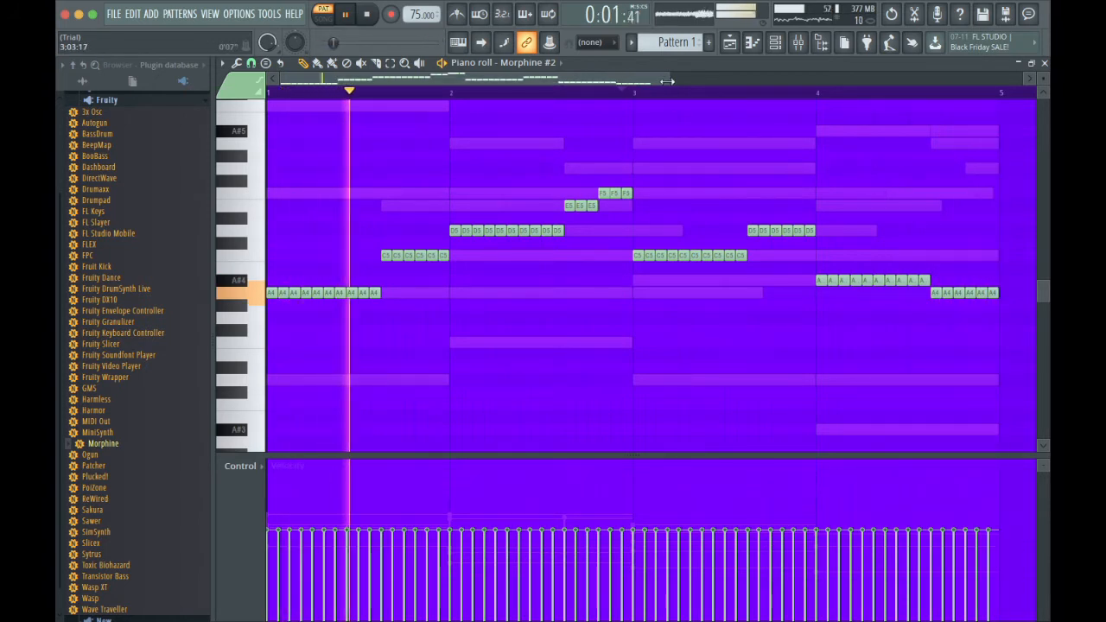
Route the Morphine #2 channel to mixer track 4.
scroll(673, 100, down, 2)
key(F6)
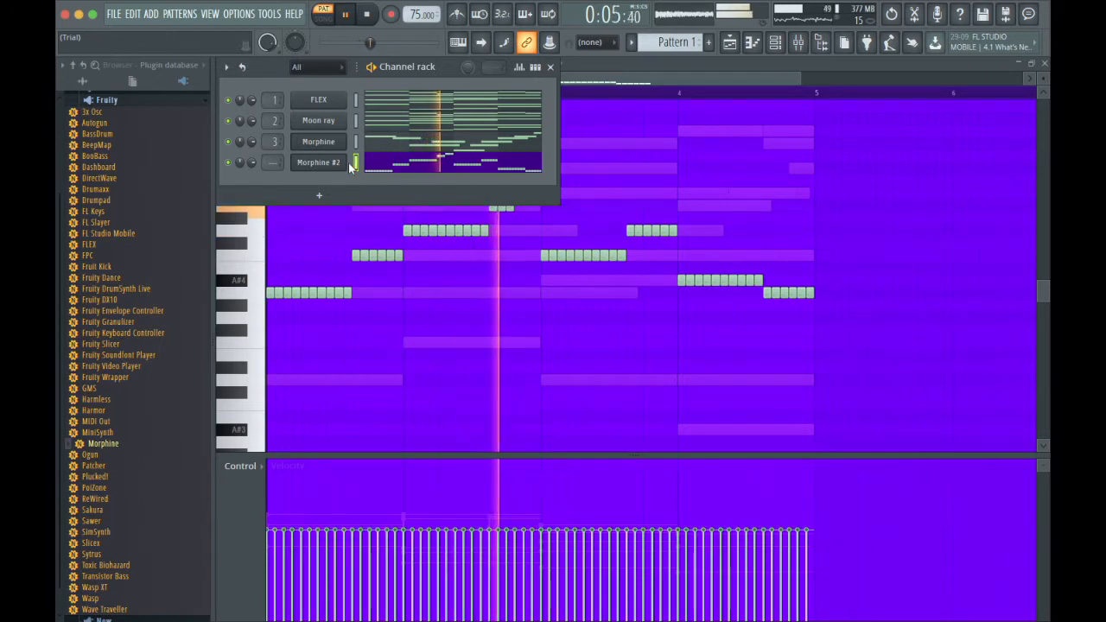
key(ctrl+l)
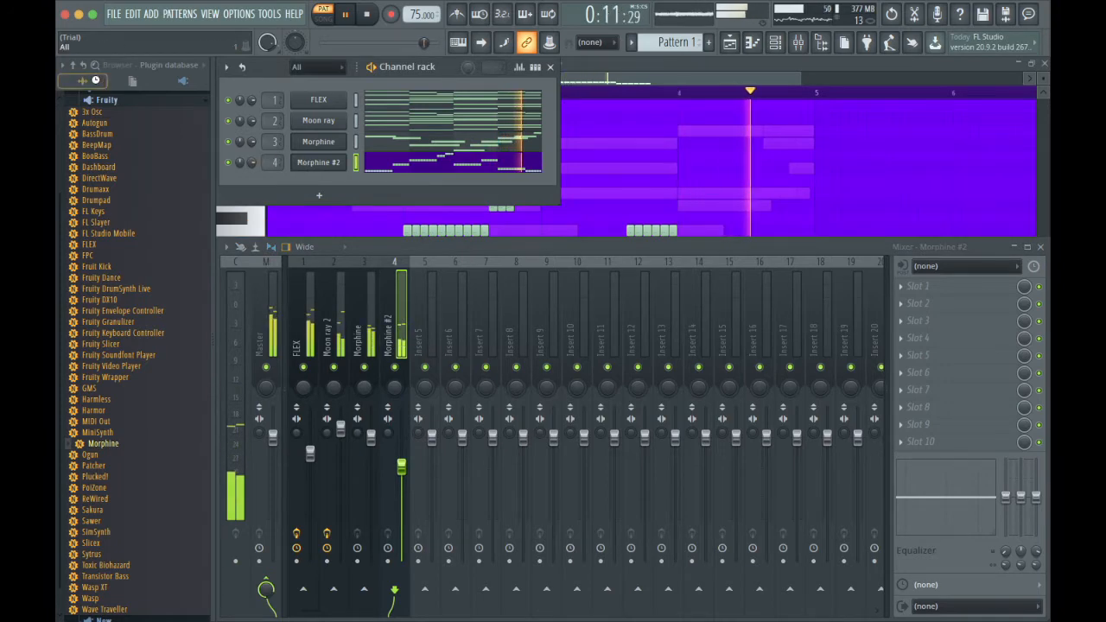
Add the NoCap snare from the Frost drum kit's Claps:Snaps:Snares folder as a new channel.
click(95, 81)
scroll(119, 246, down, 5)
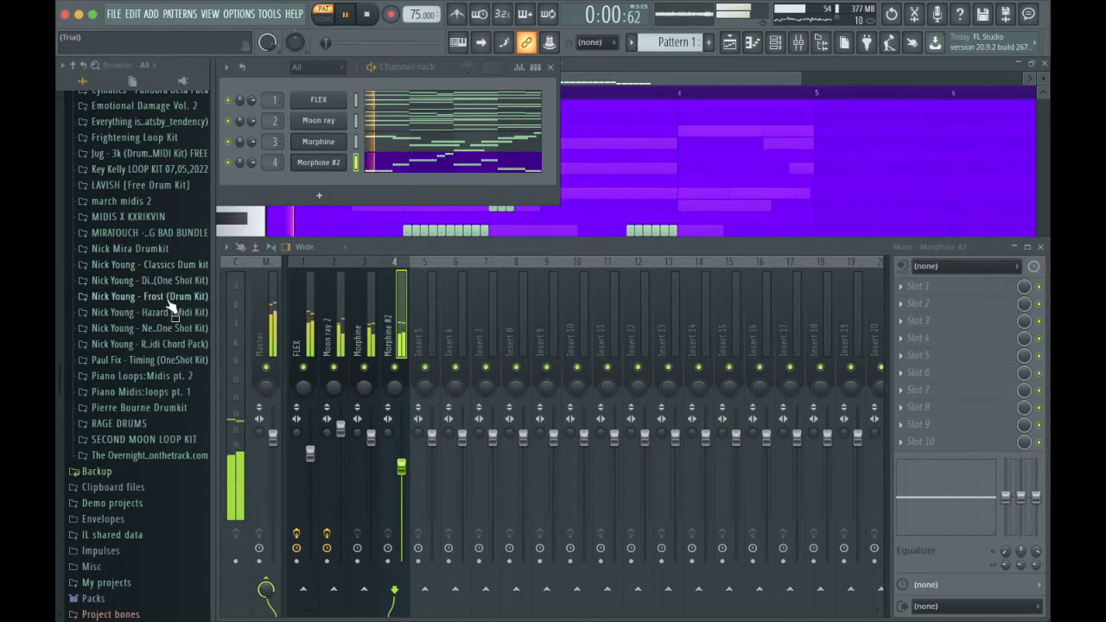
click(169, 300)
click(148, 336)
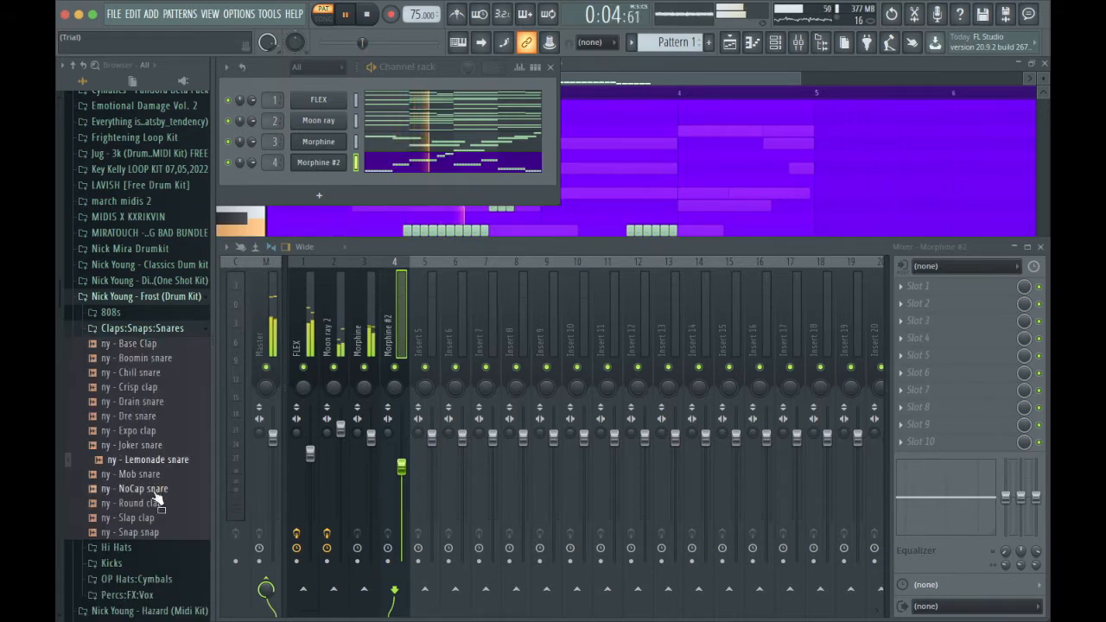
drag(314, 187, 313, 187)
Place a C5 hit at 1:05 in the NoCap snare's piano roll and repeat it every eight steps past bar 4.
click(377, 186)
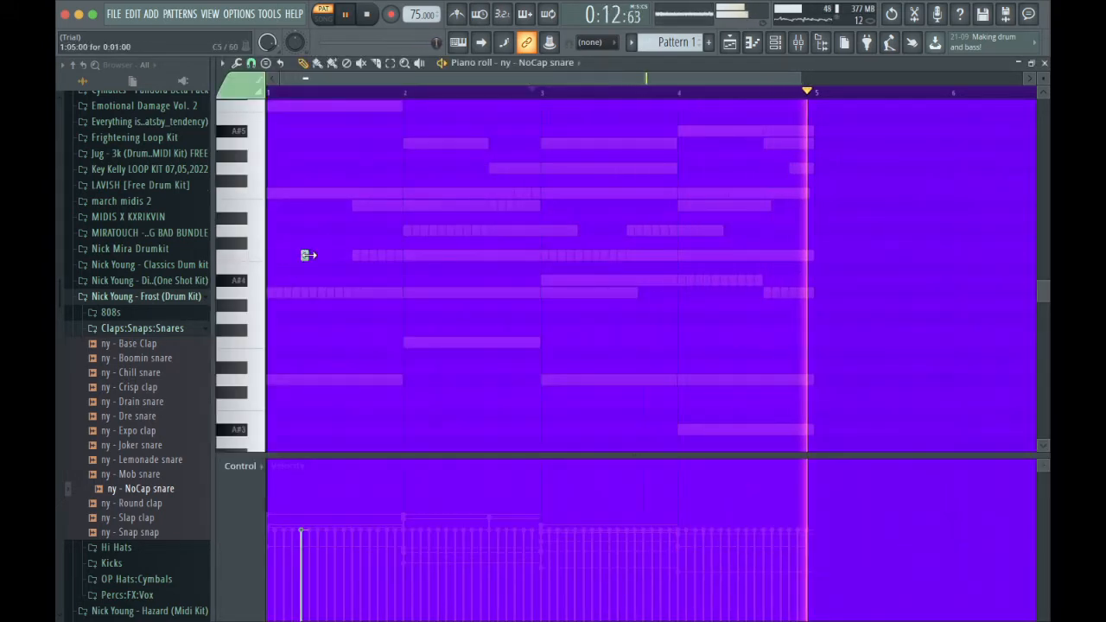
key(ctrl+a)
key(ctrl+b)
key(ctrl+b)
key(ctrl+b)
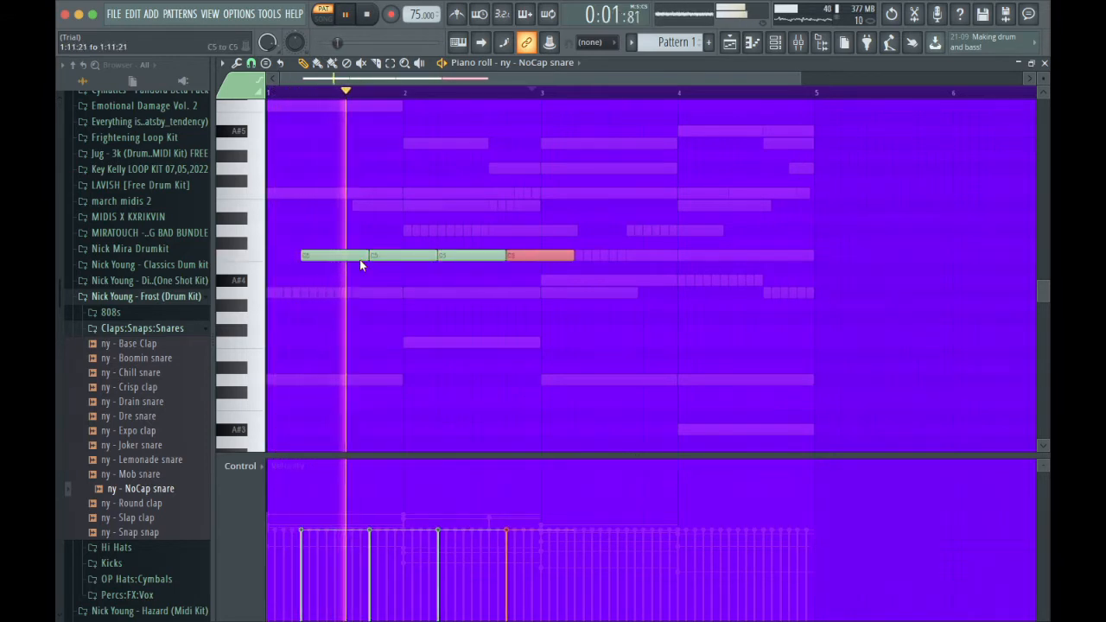
key(ctrl+b)
key(ctrl+b)
key(ctrl+b)
key(ctrl+b)
key(ctrl+b)
key(ctrl+b)
key(ctrl+b)
key(ctrl+b)
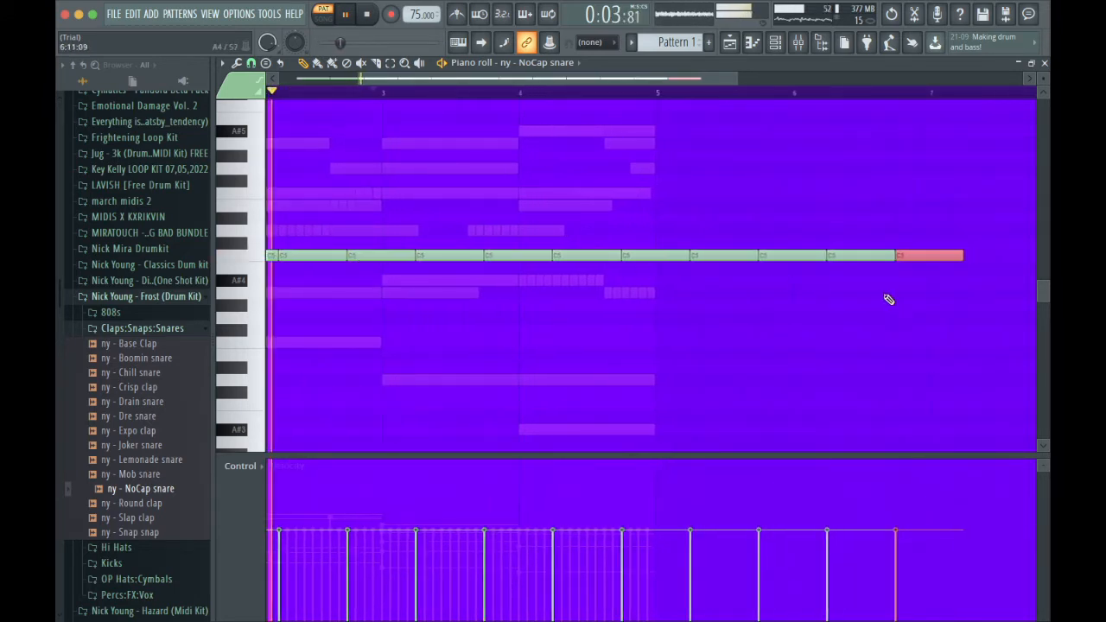
Trim the snare row to bars 1 to 4, ending with a hit at 4:13, and discard the note lengths.
drag(884, 298, 663, 212)
key(Delete)
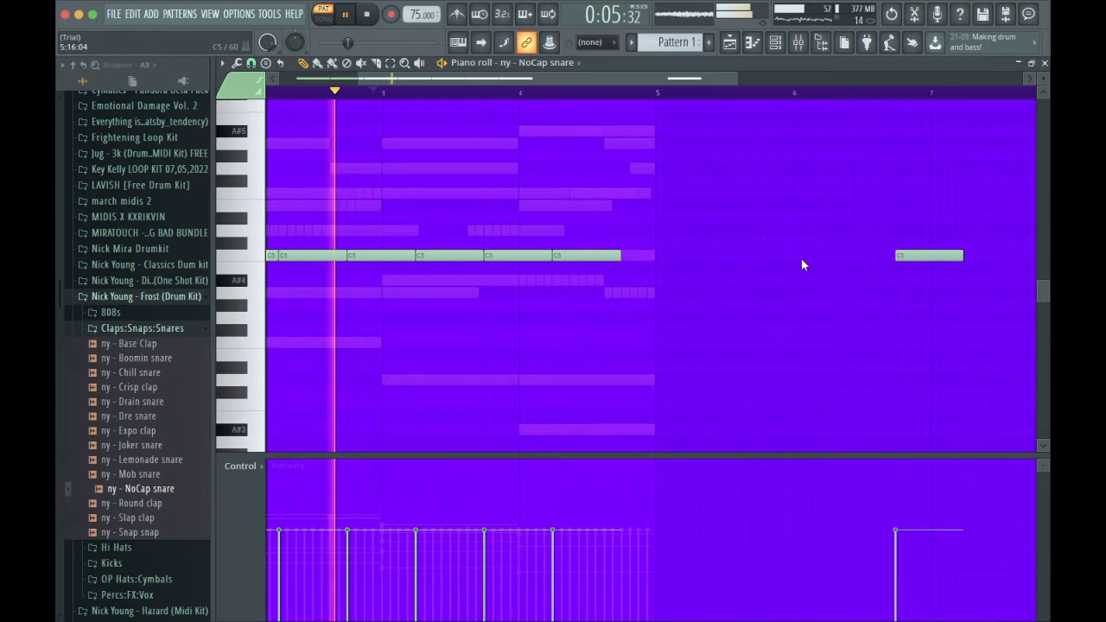
right_click(926, 256)
click(631, 255)
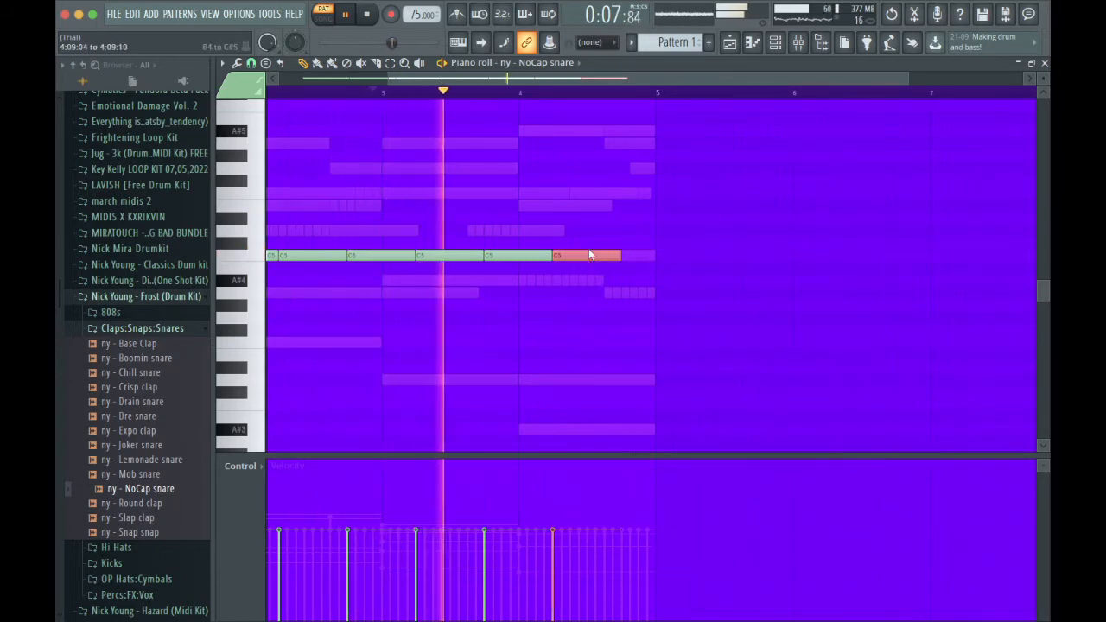
click(638, 207)
right_click(648, 210)
key(shift+d)
scroll(654, 222, left, 5)
scroll(654, 221, down, 1)
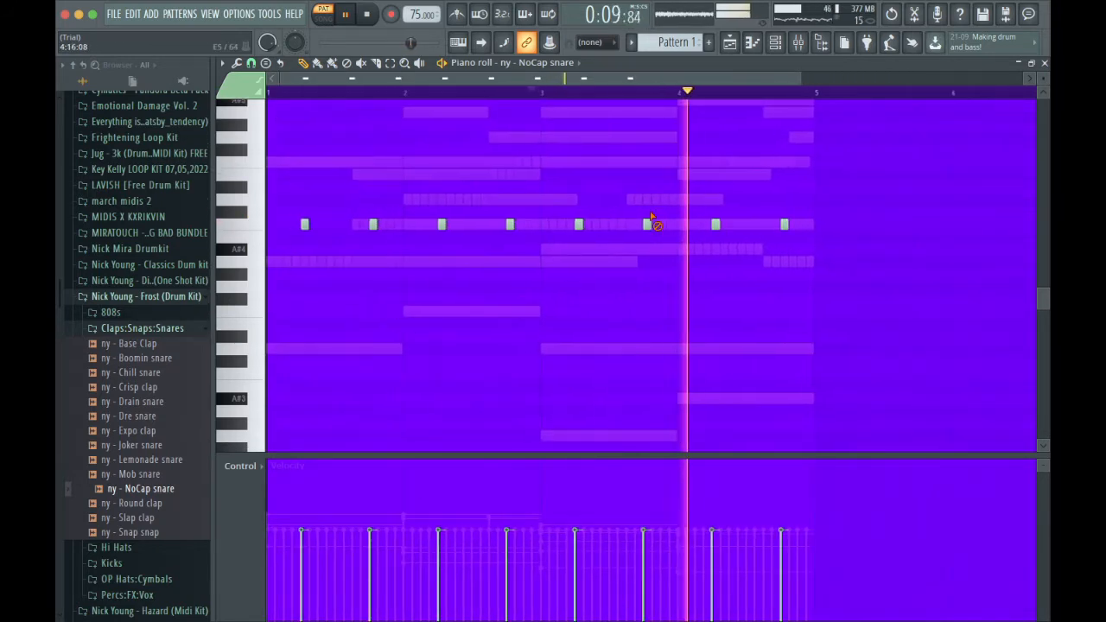
Browse the drum kits for a hi-hat and load Curtains - Dome Hat as a new channel with its piano roll open.
click(775, 42)
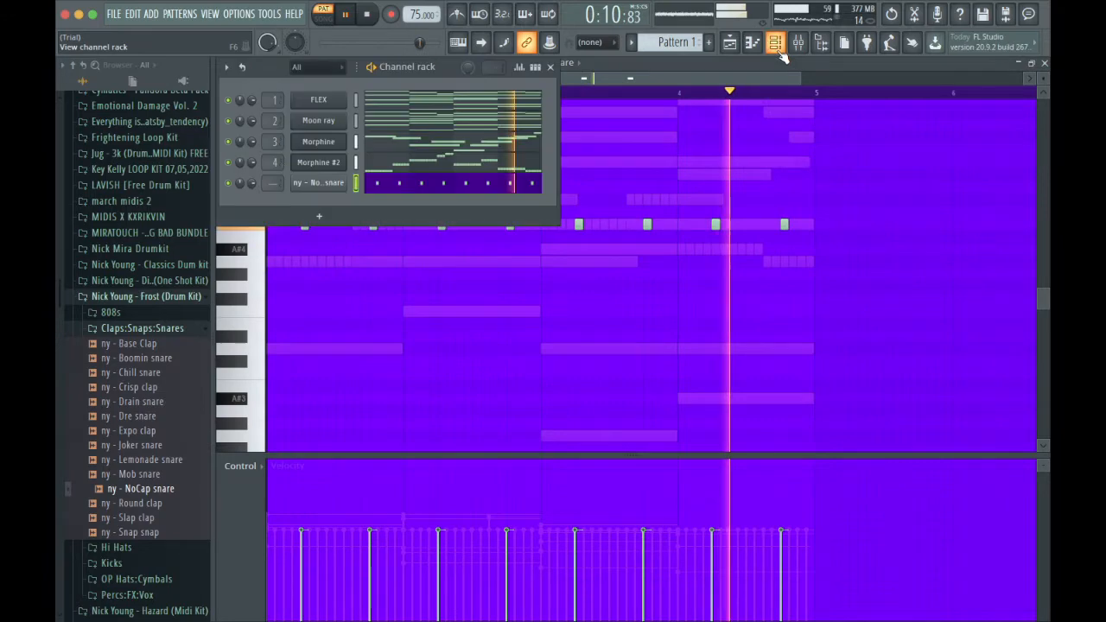
click(160, 330)
click(159, 345)
click(153, 345)
scroll(153, 351, down, 4)
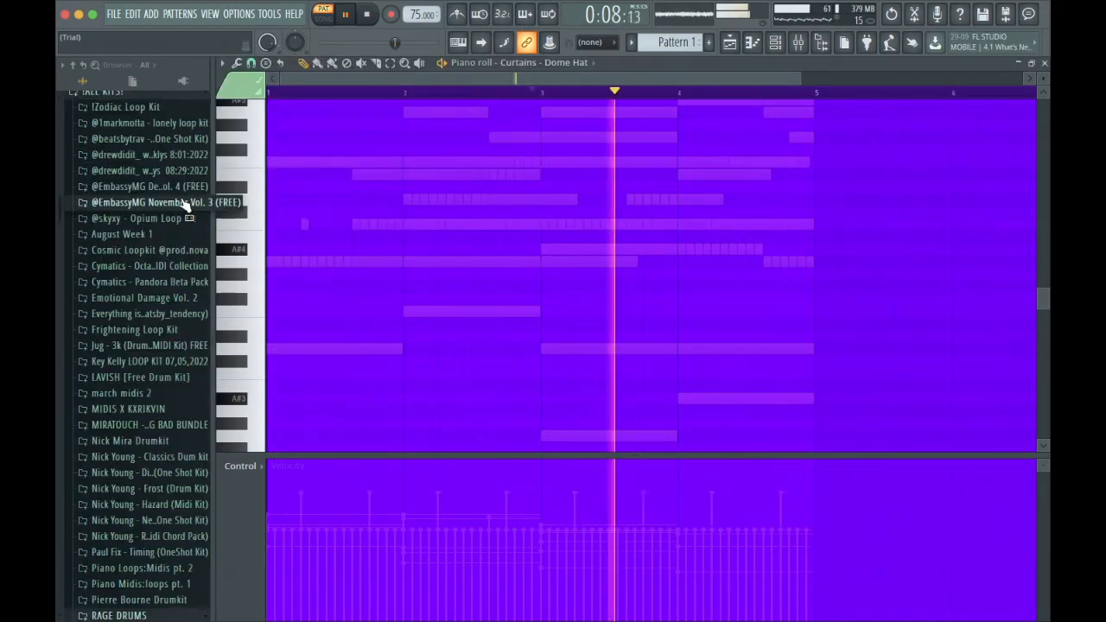
click(173, 204)
click(176, 251)
drag(170, 304, 411, 207)
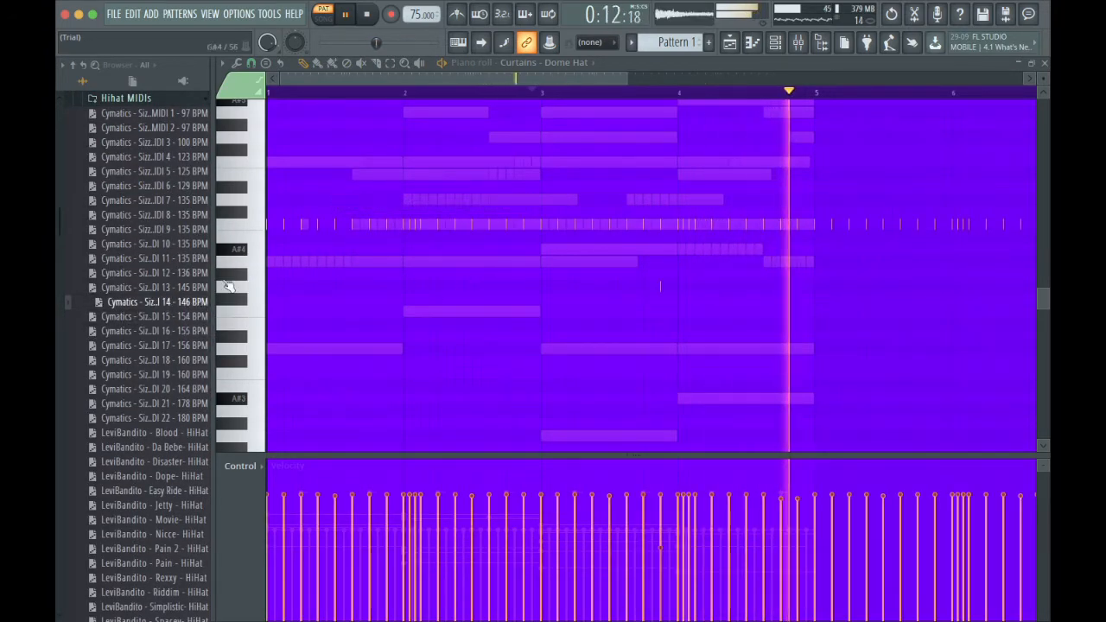
Try the LeviBandito Blood and Jetty hi-hat patterns on the Dome Hat channel.
drag(176, 439, 415, 212)
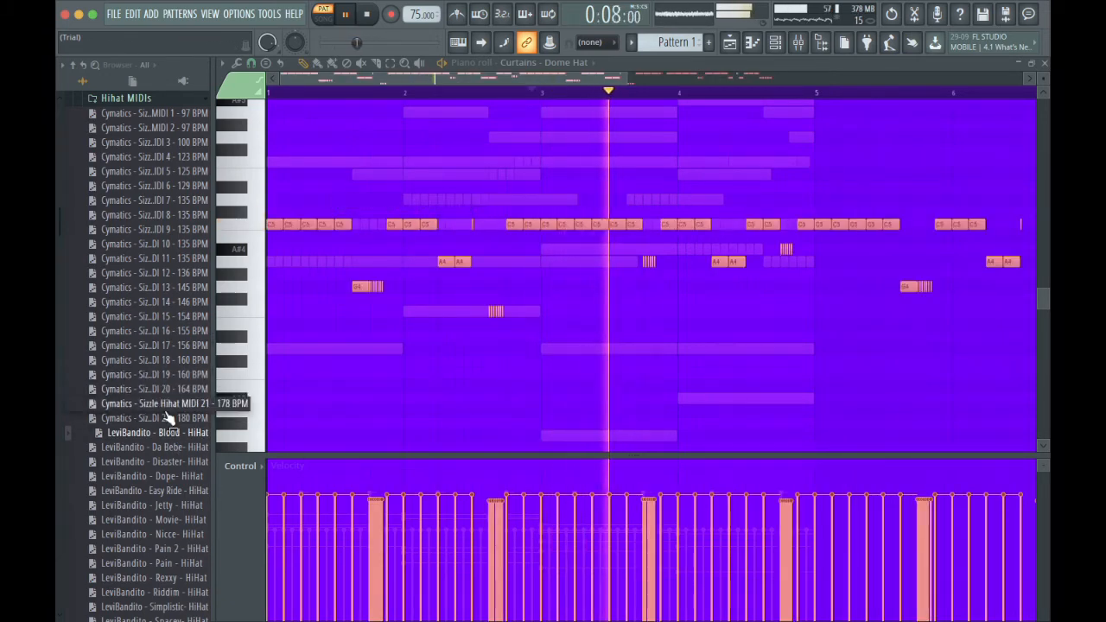
scroll(213, 401, down, 6)
scroll(204, 304, up, 3)
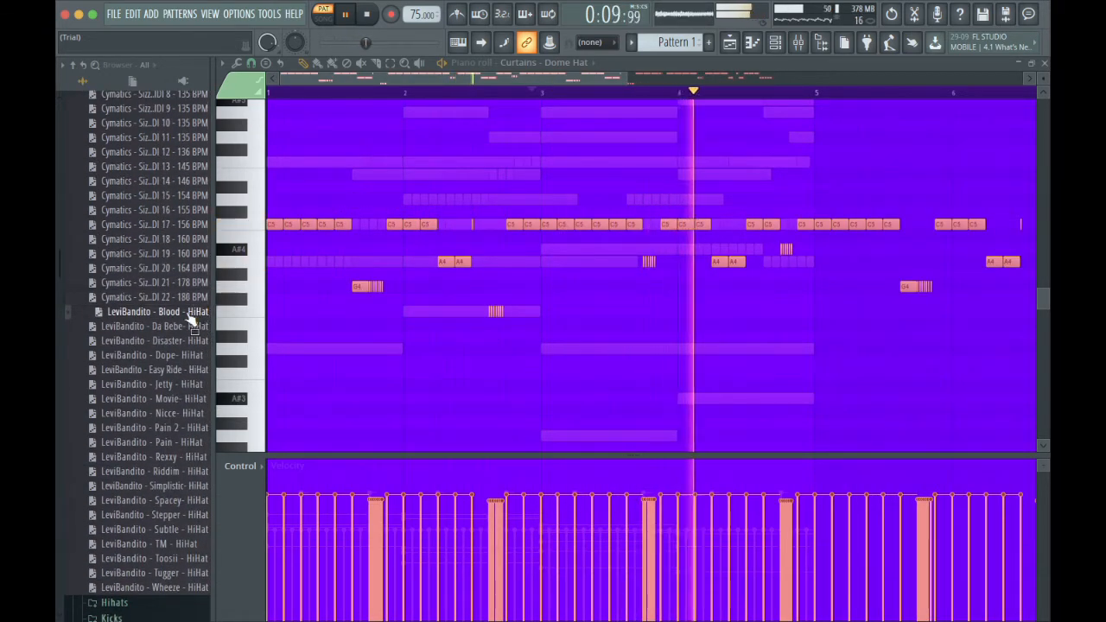
scroll(192, 316, up, 2)
scroll(190, 317, down, 4)
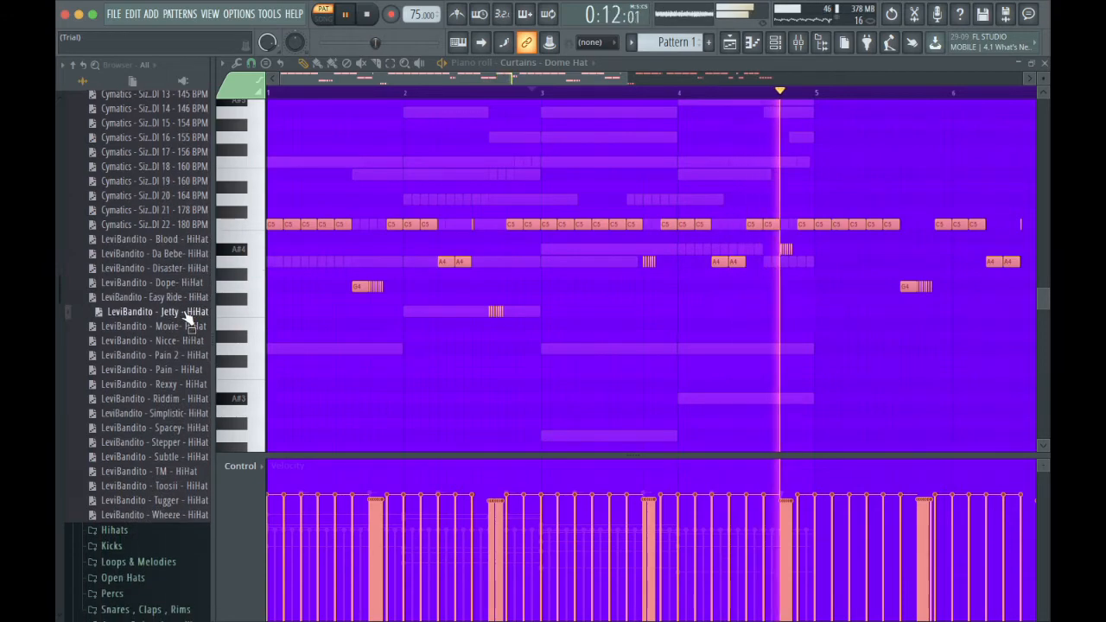
drag(187, 313, 356, 203)
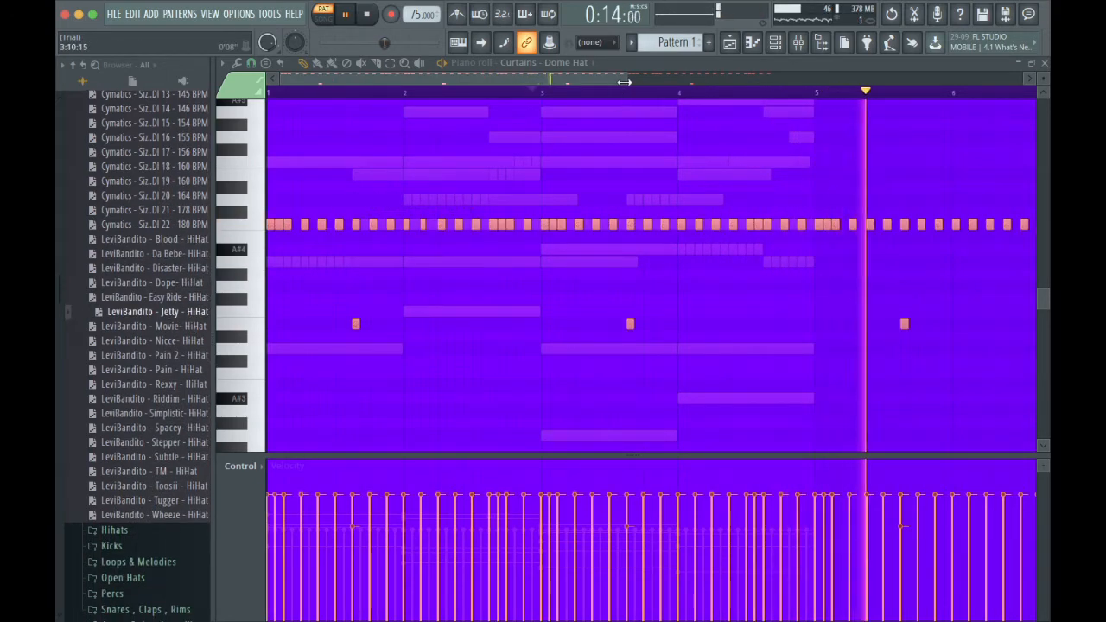
Load Cymatics Sizzle Hihat MIDI 16 - 155 BPM and move its notes beyond bar 4 back into the gaps of bars 1 to 4.
scroll(612, 97, down, 3)
key(space)
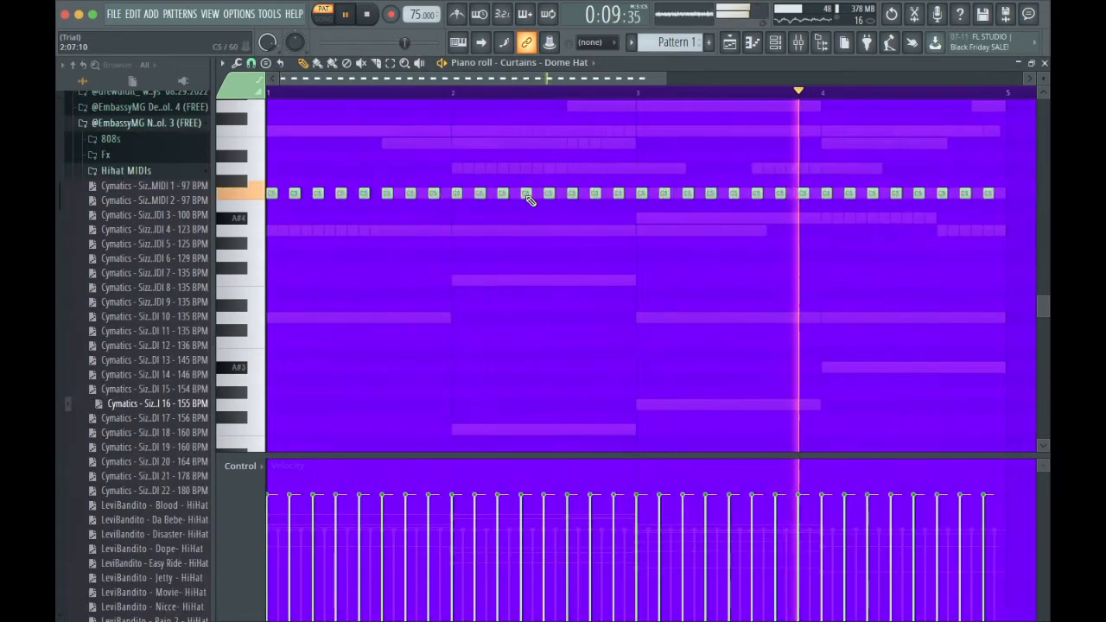
scroll(529, 194, up, 3)
click(613, 190)
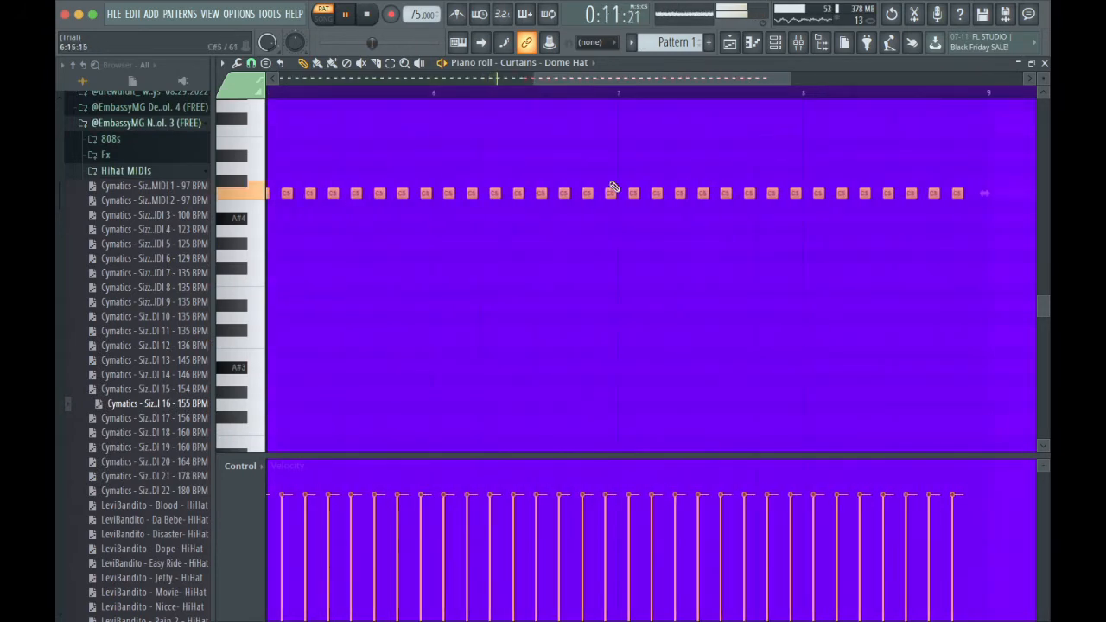
scroll(622, 185, left, 6)
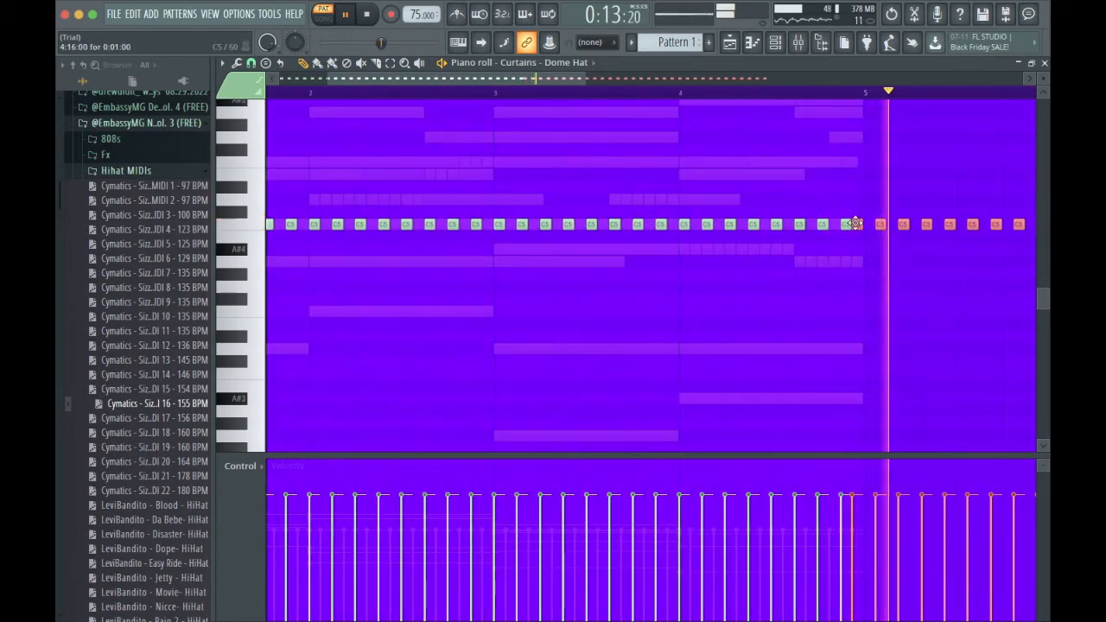
drag(855, 225, 282, 226)
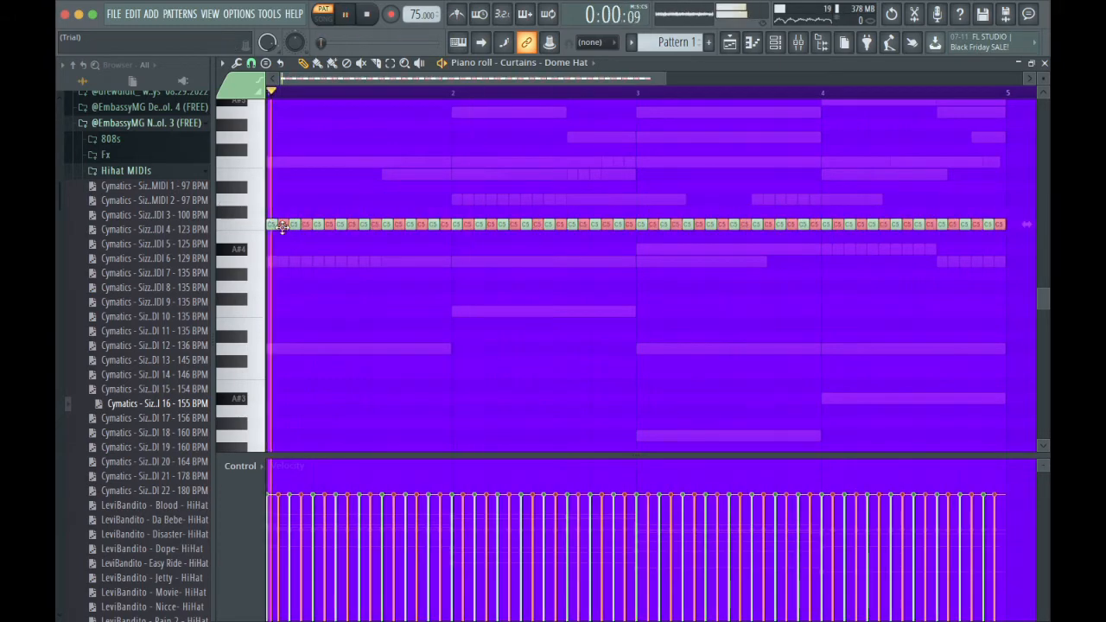
click(551, 163)
right_click(561, 174)
right_click(561, 174)
Reopen the Dome Hat's piano roll and discard the lengths of the hi-hat notes.
click(731, 48)
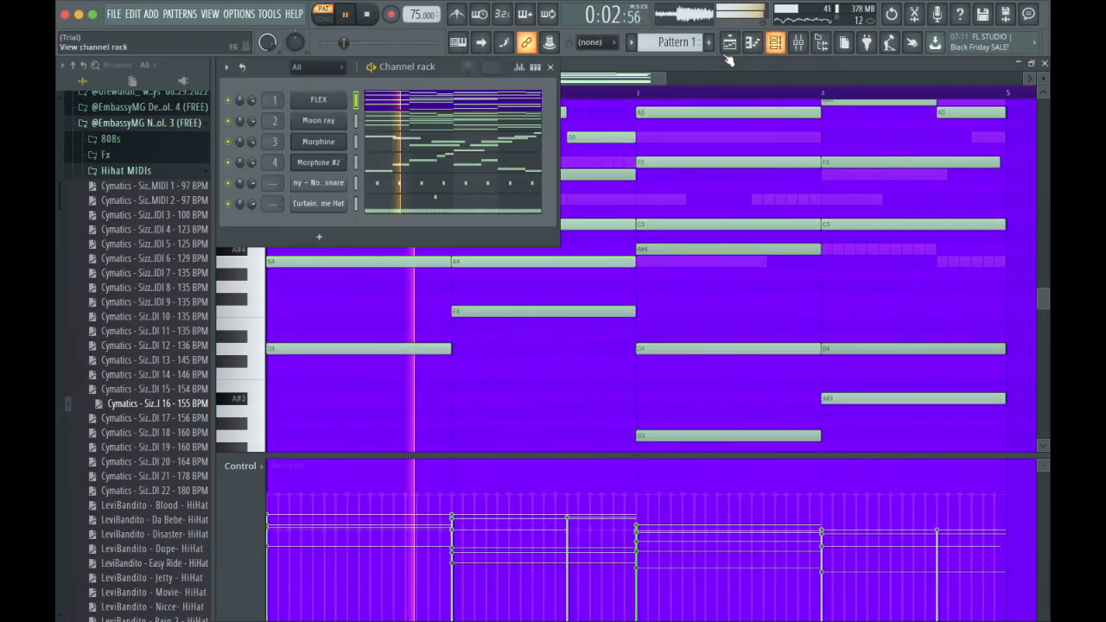
click(489, 197)
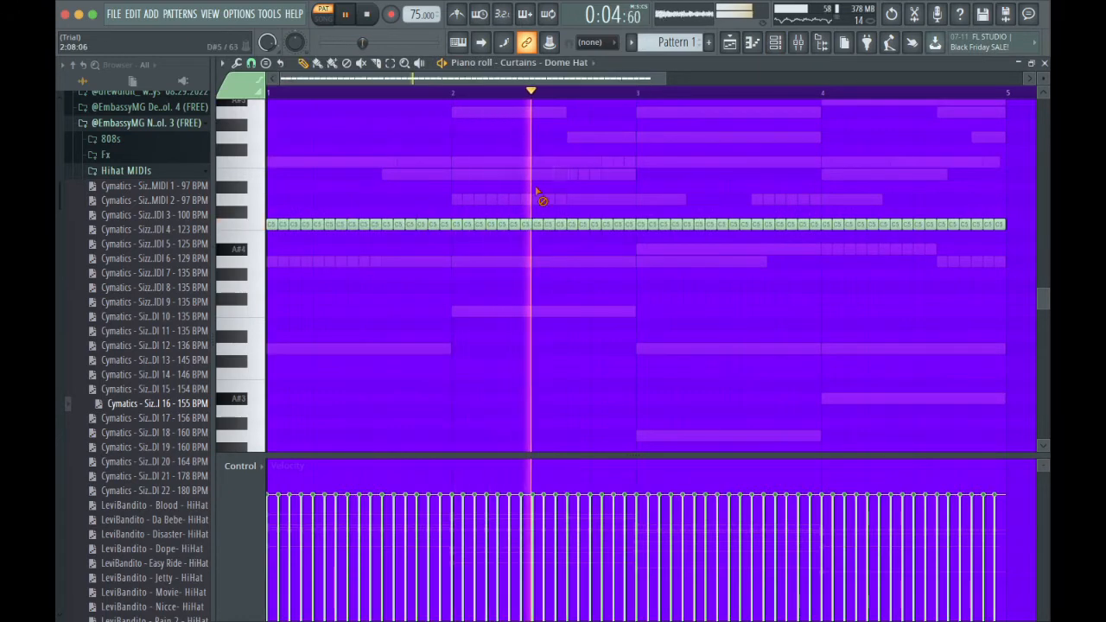
drag(665, 78, 423, 102)
key(shift+d)
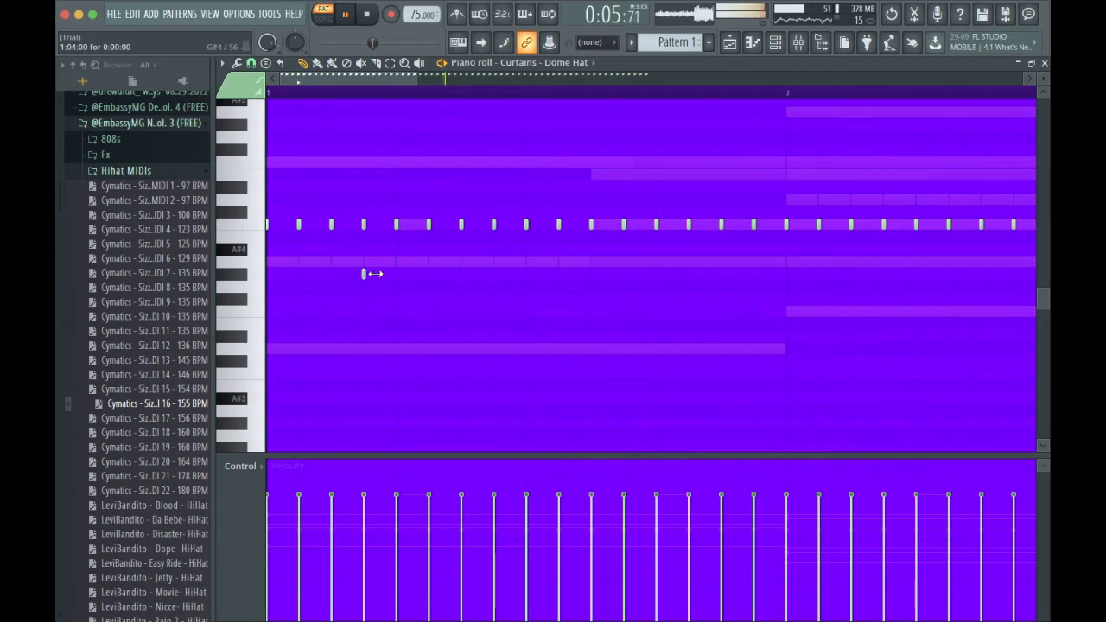
Chop the G#4 hi-hat note into a four-hit roll and place rolls on D#5, F4, D5 and A4 across bars 1 and 2.
drag(365, 274, 433, 274)
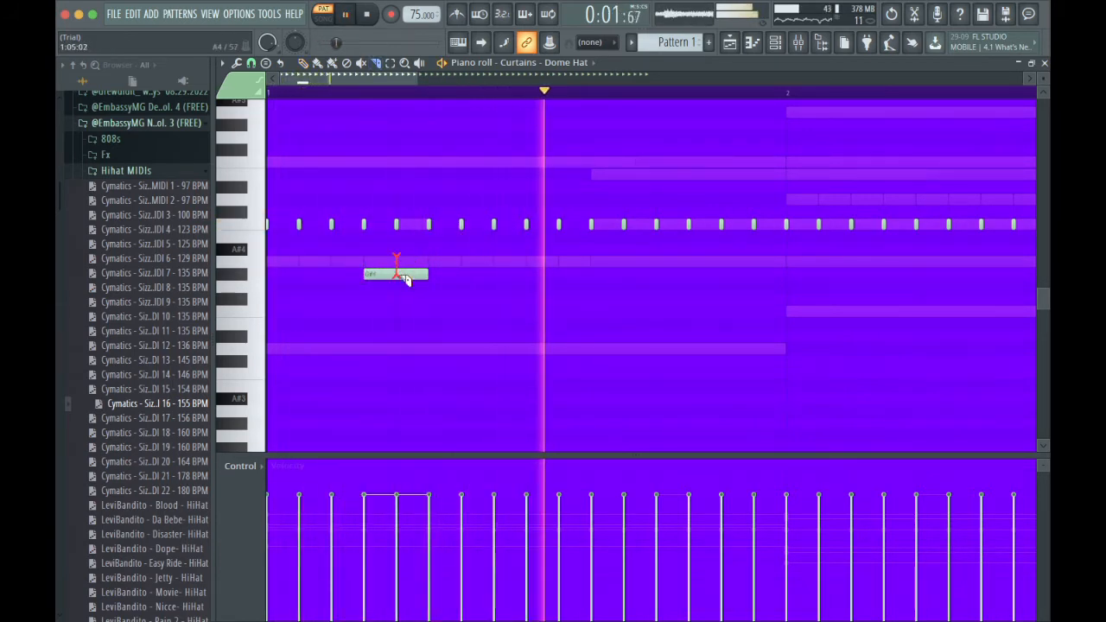
ctrl+click(375, 280)
key(ctrl+u)
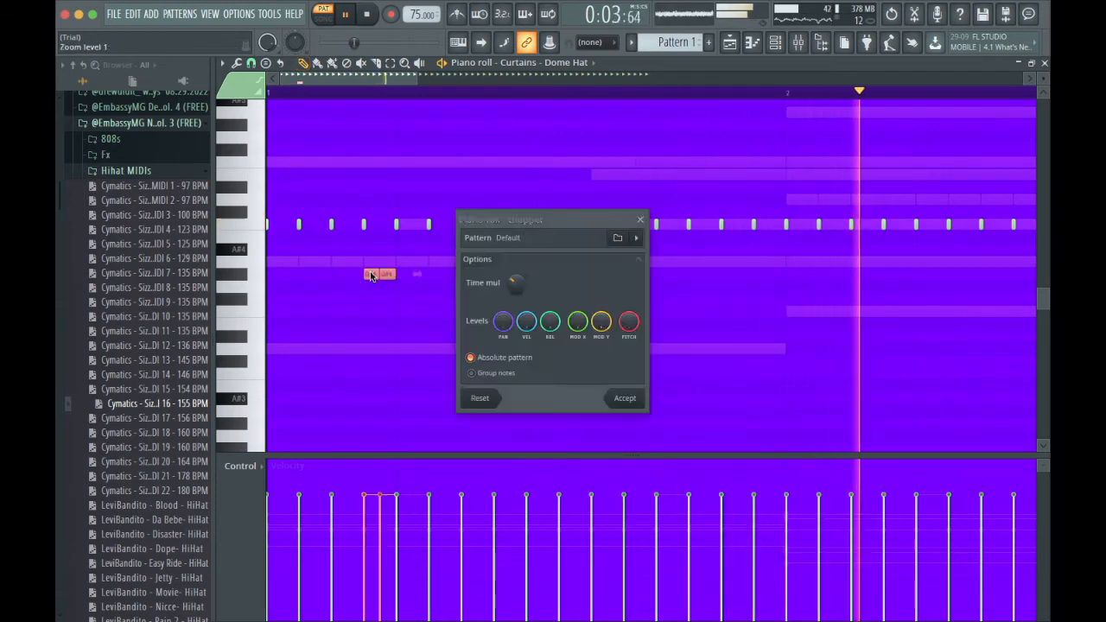
mouse_move(516, 278)
mouse_down()
mouse_move(517, 268)
mouse_move(516, 290)
mouse_up()
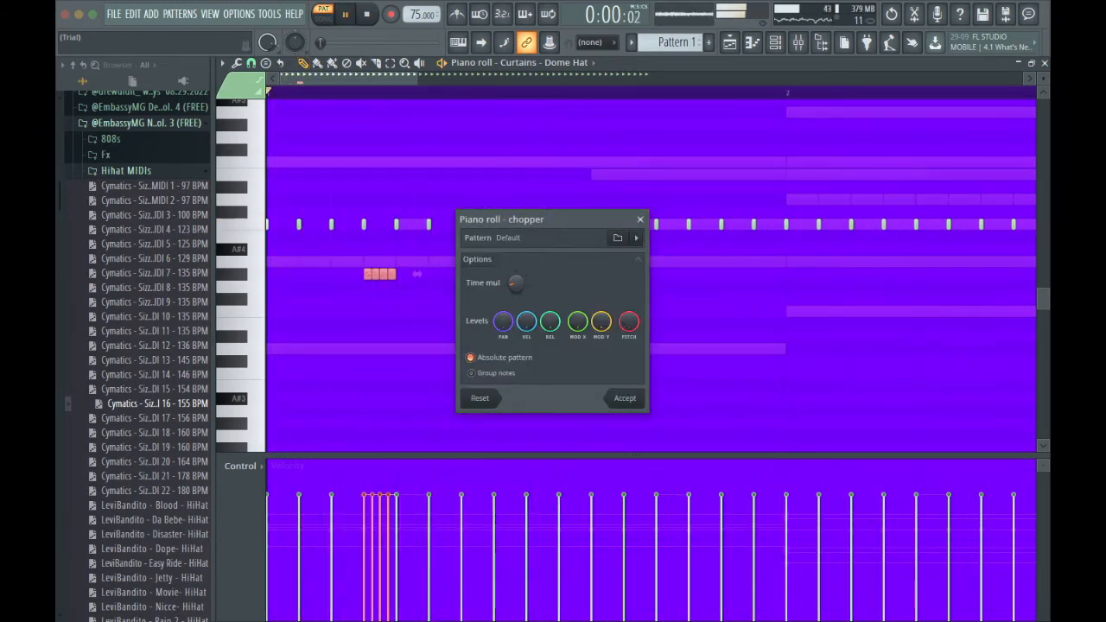
click(626, 398)
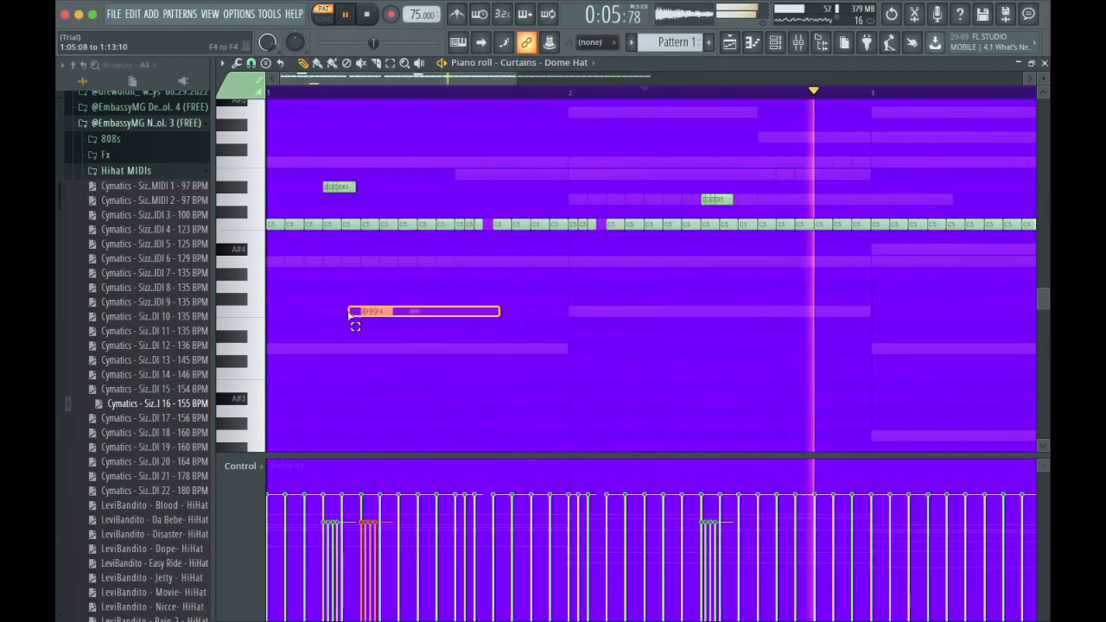
drag(354, 313, 819, 277)
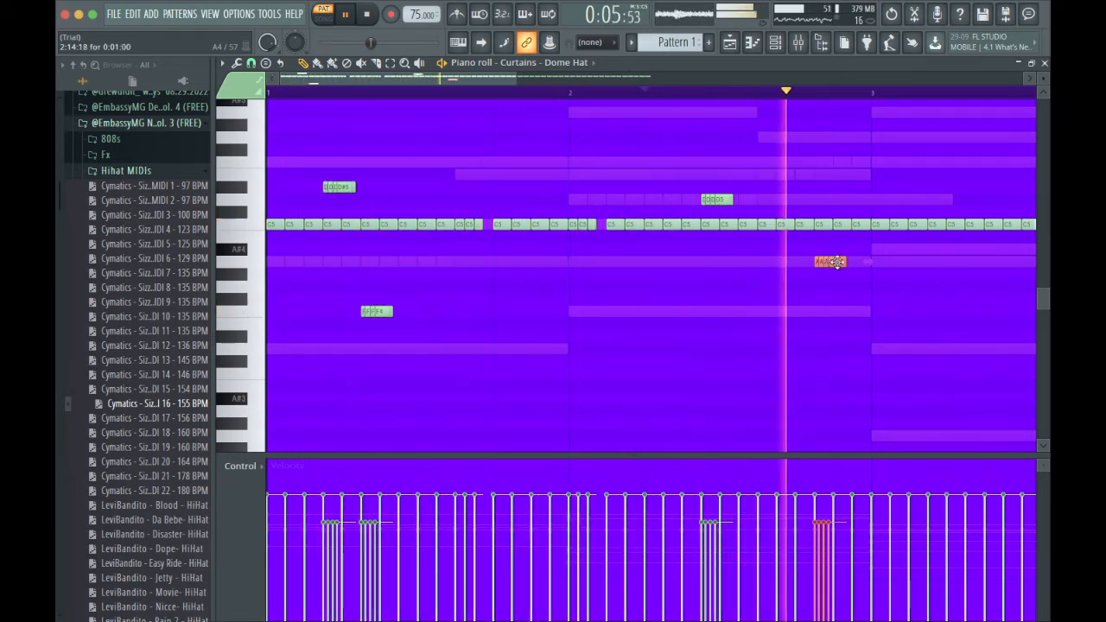
Replace the hi-hat notes of bars 3 and 4 with a duplicate of the notes and rolls from bars 1 and 2.
scroll(863, 267, right, 3)
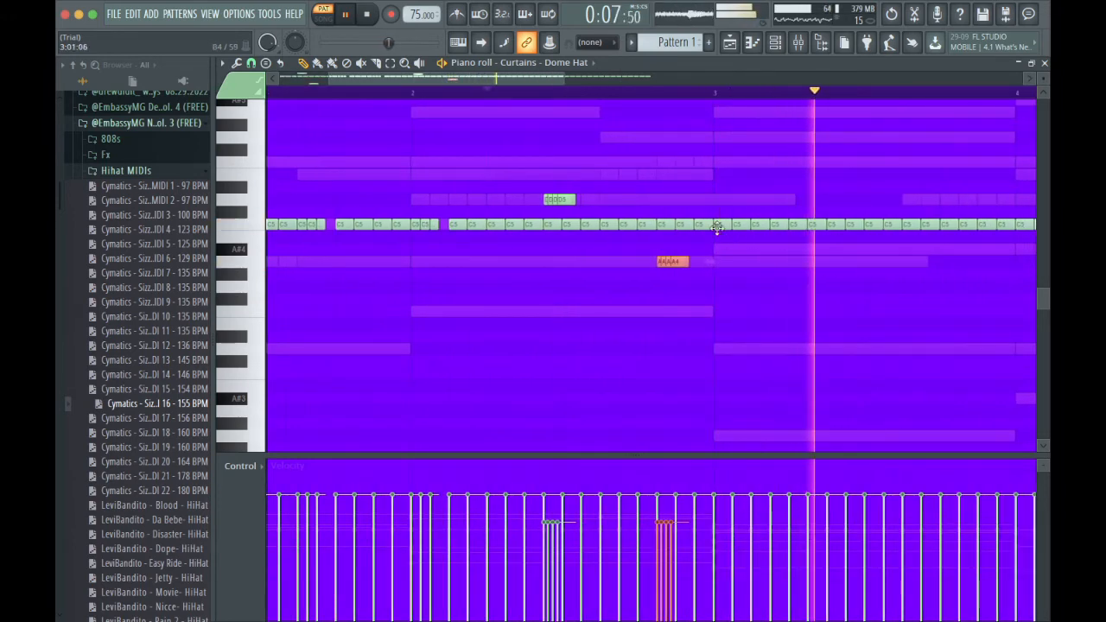
drag(717, 206, 808, 242)
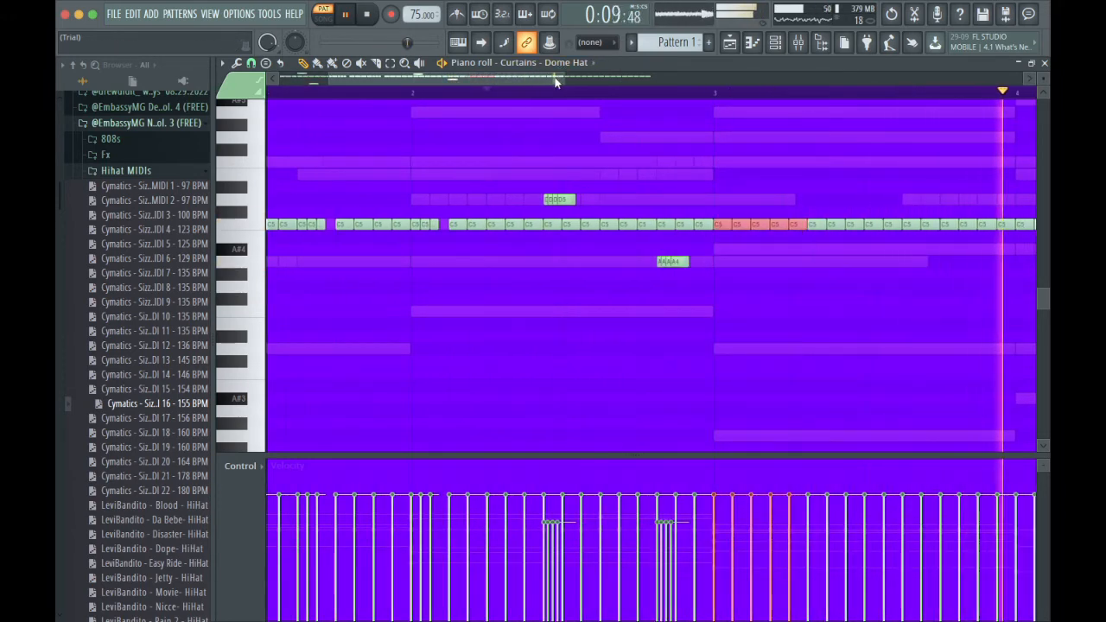
scroll(671, 111, down, 2)
drag(816, 328, 492, 132)
key(Delete)
key(super+b)
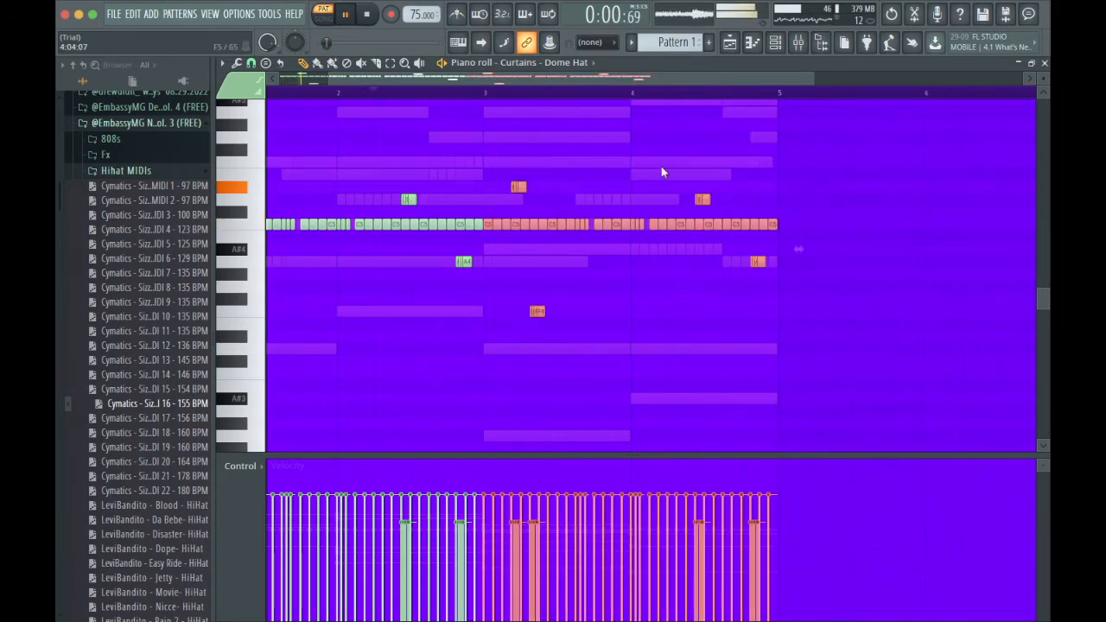
scroll(661, 166, left, 2)
scroll(661, 166, up, 1)
Add ny - Dre snare from the Claps:Snaps:Snares folder of the Nick Young - Frost kit as a new channel and open its piano roll.
key(F6)
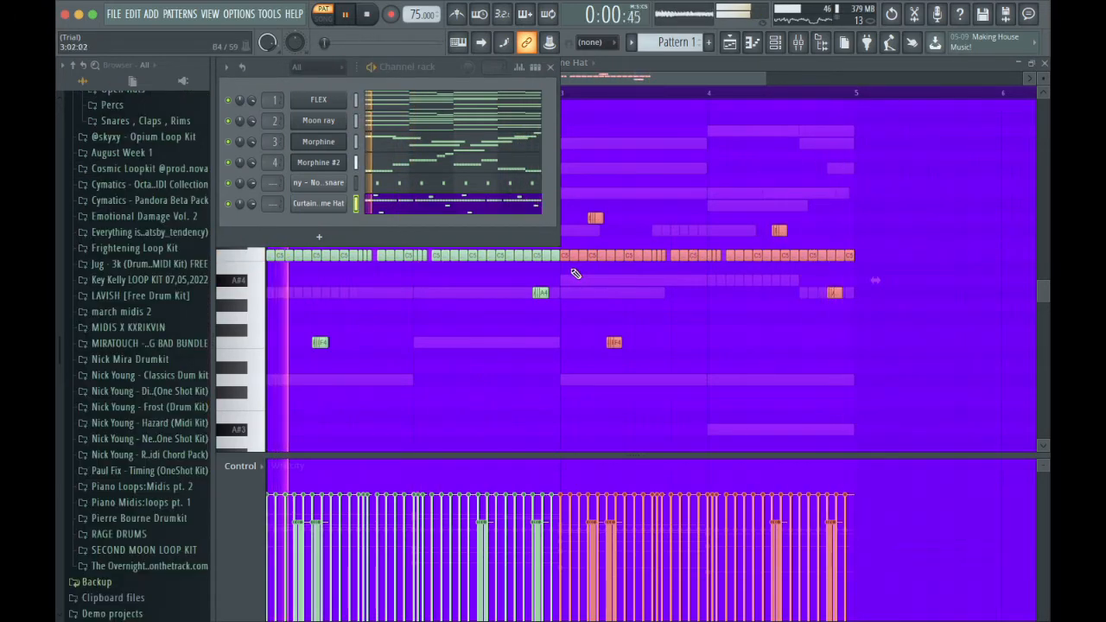
scroll(192, 300, down, 2)
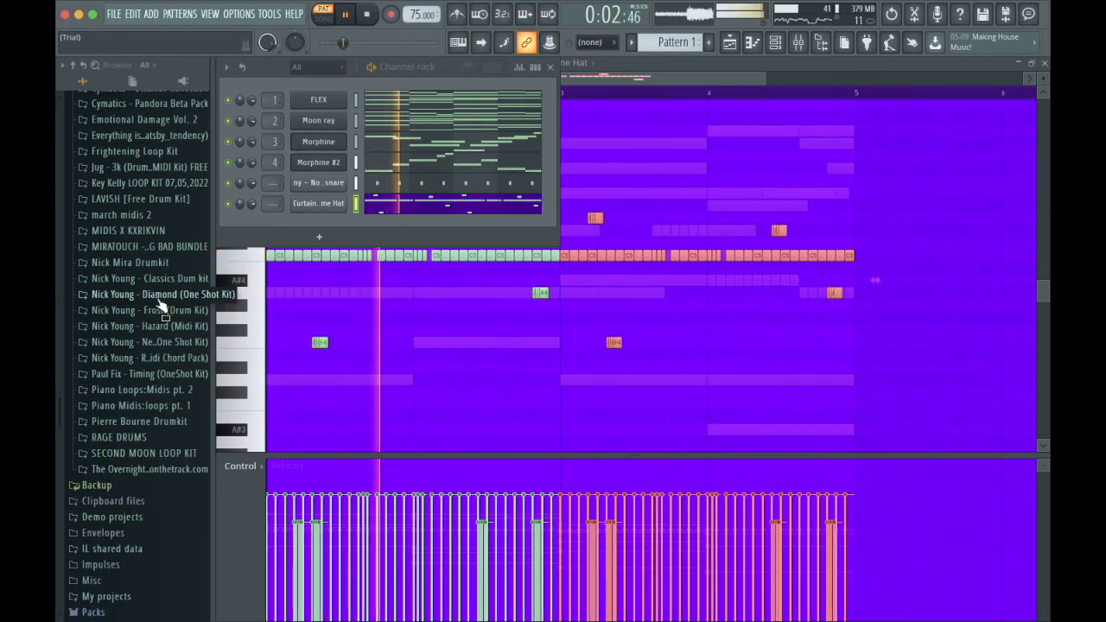
click(170, 313)
click(137, 389)
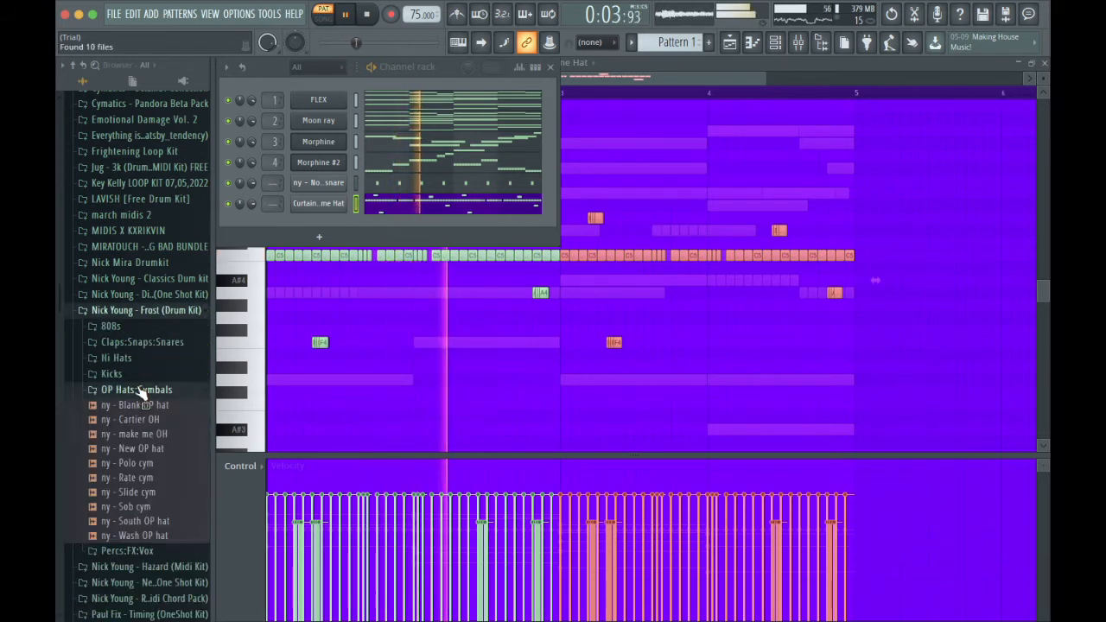
click(142, 343)
drag(131, 430, 338, 219)
click(383, 224)
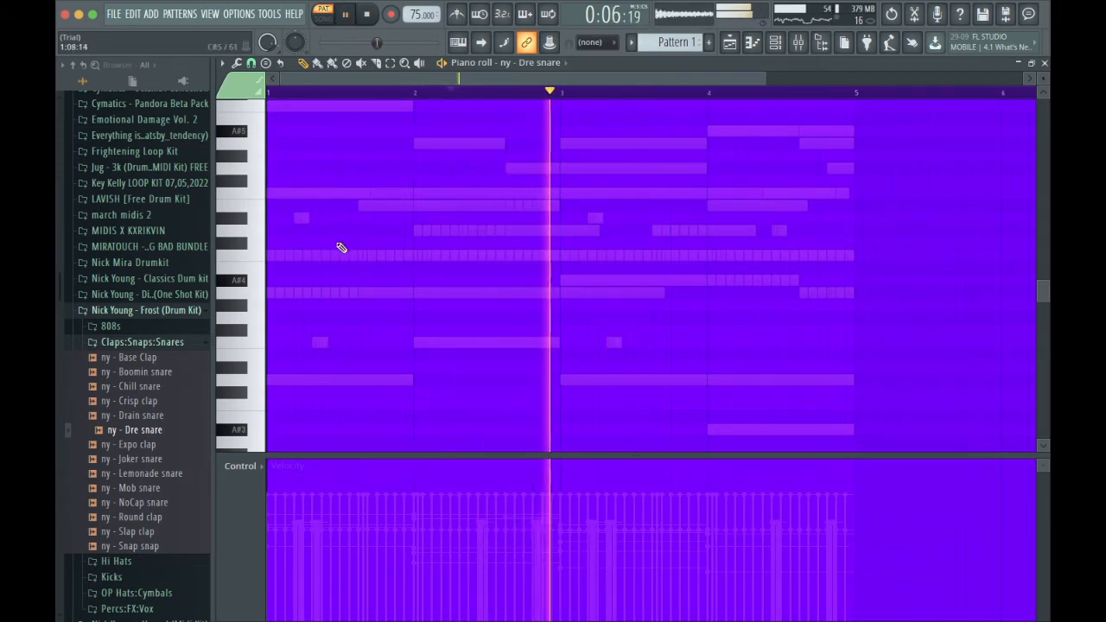
Place nine off-beat Dre snare hits across bars 1 to 4 and lower them from C5 to G#4.
click(335, 256)
click(351, 256)
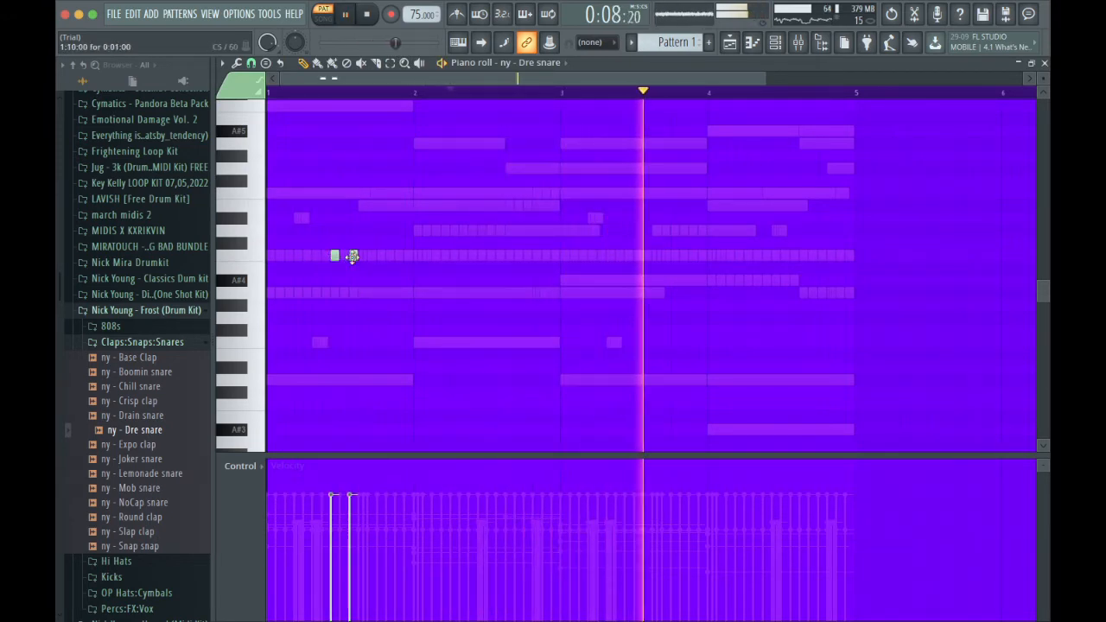
click(770, 78)
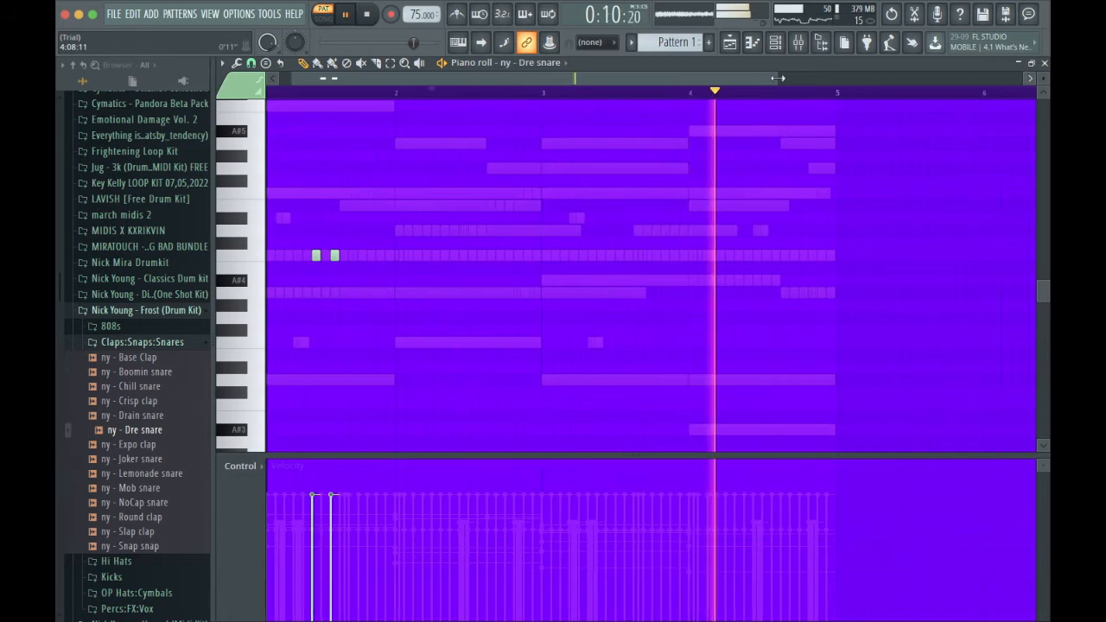
drag(778, 77, 505, 145)
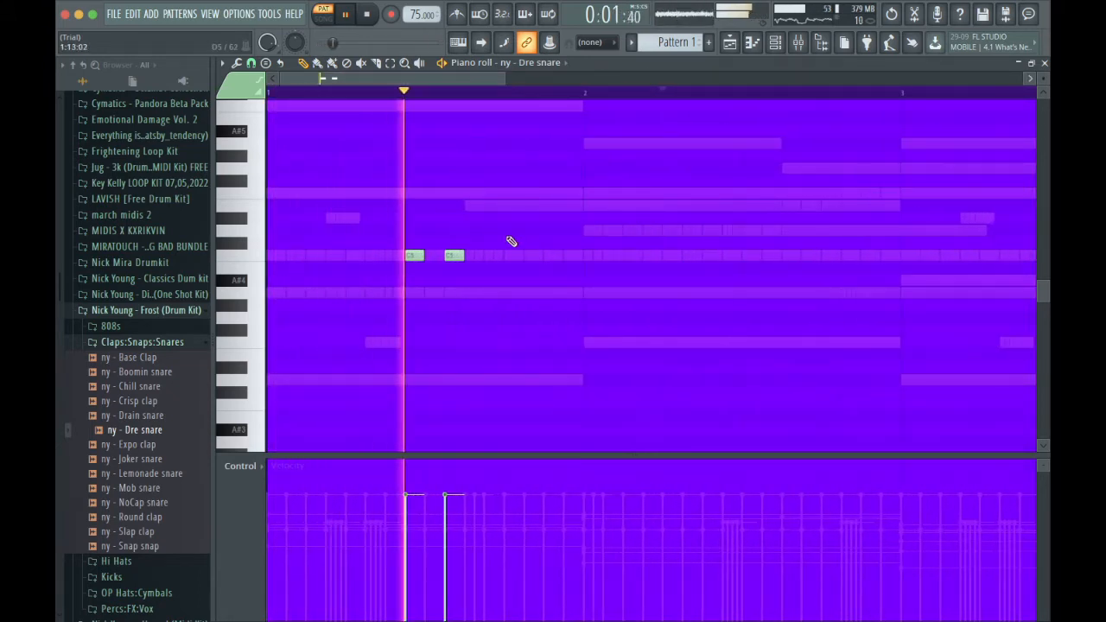
key(shift+Down)
key(shift+Down)
key(shift+Down)
key(shift+Down)
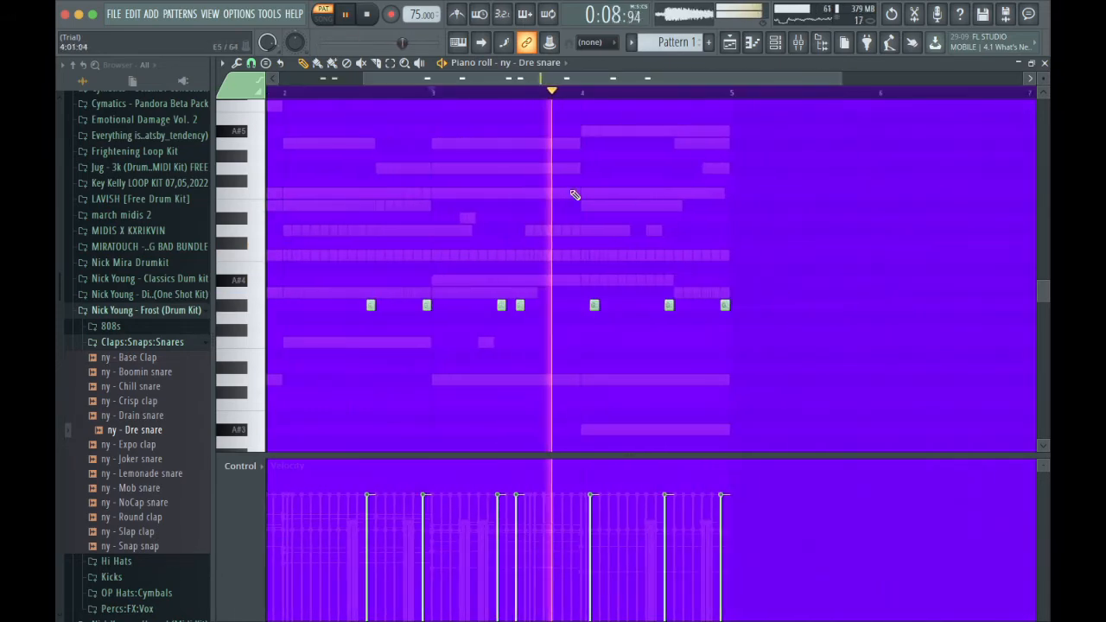
drag(489, 79, 411, 82)
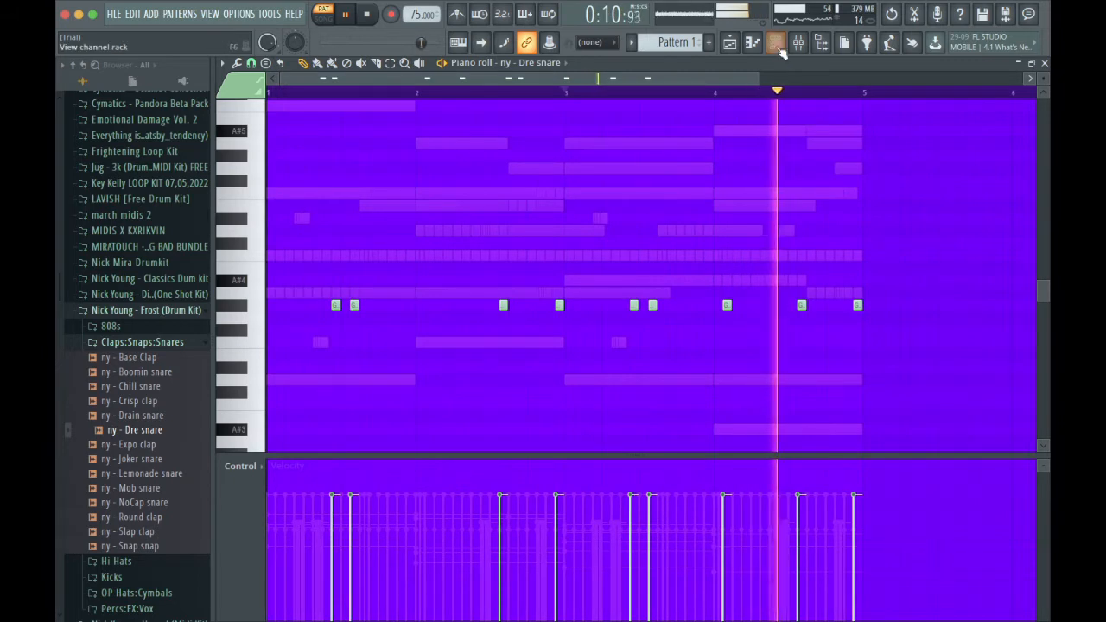
Return to the channel rack and open the Crashes _ Cymbals folder of the Nick Mira Drumkit.
click(776, 43)
click(143, 343)
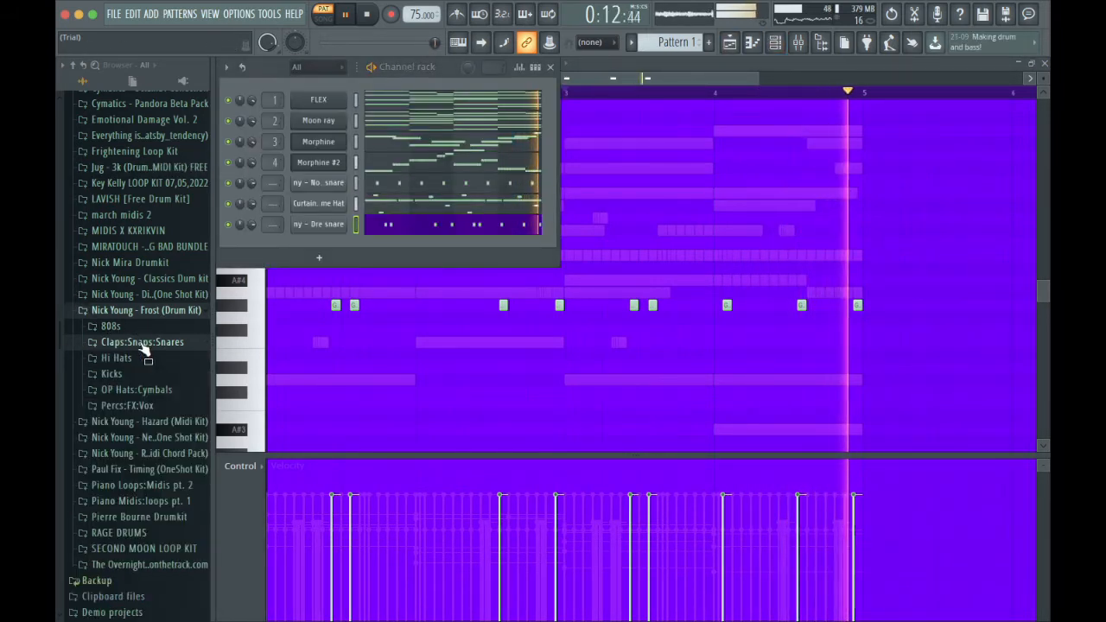
click(159, 295)
click(159, 279)
click(152, 264)
scroll(147, 337, down, 1)
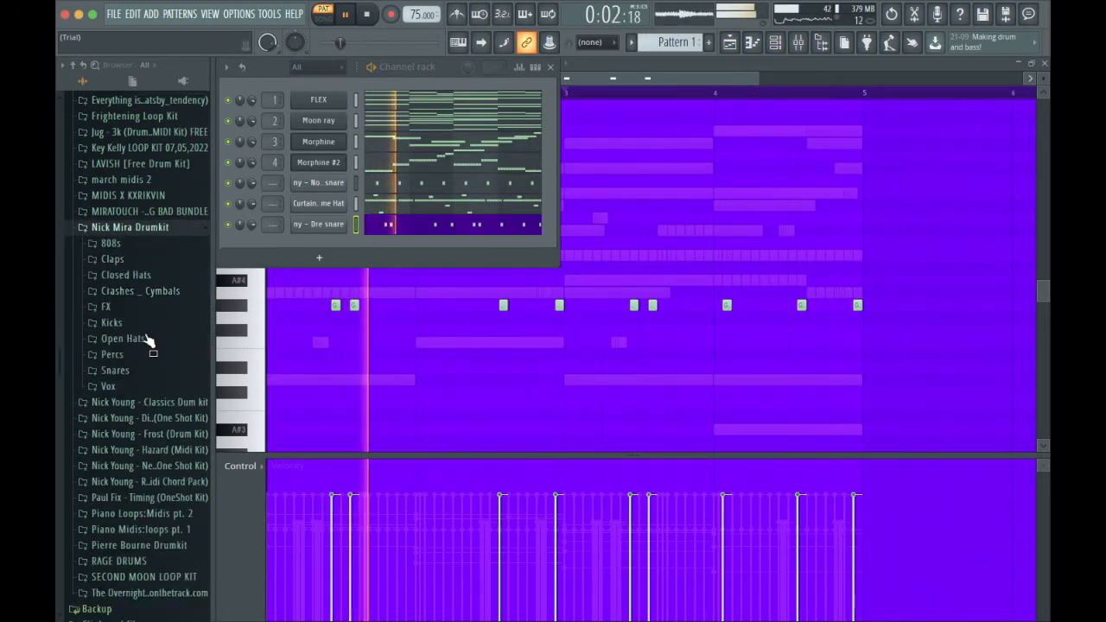
scroll(149, 340, down, 2)
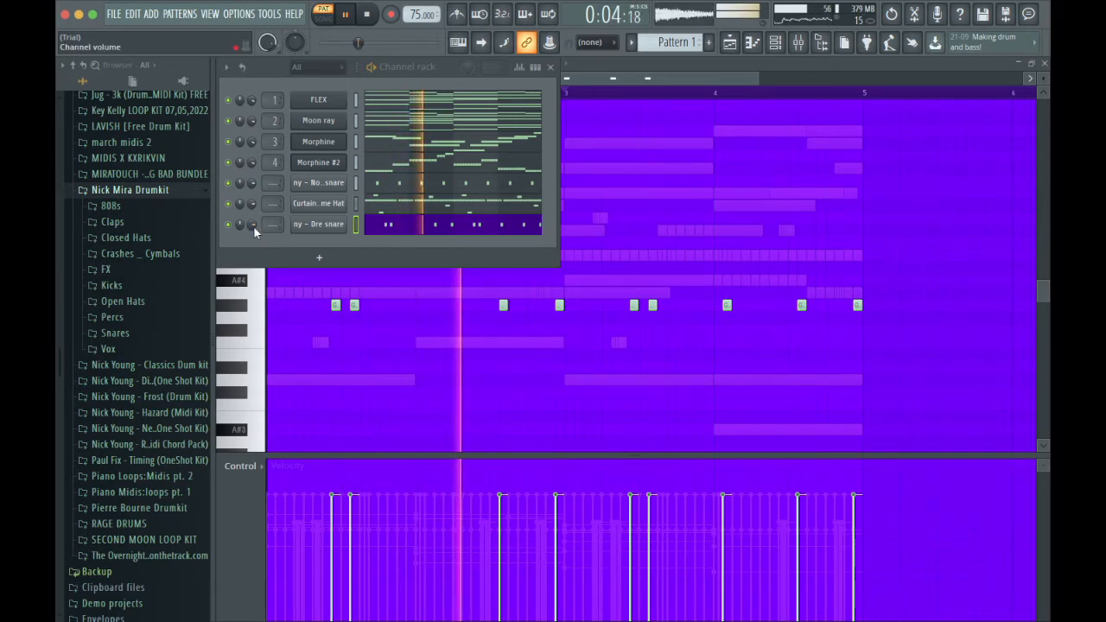
click(128, 260)
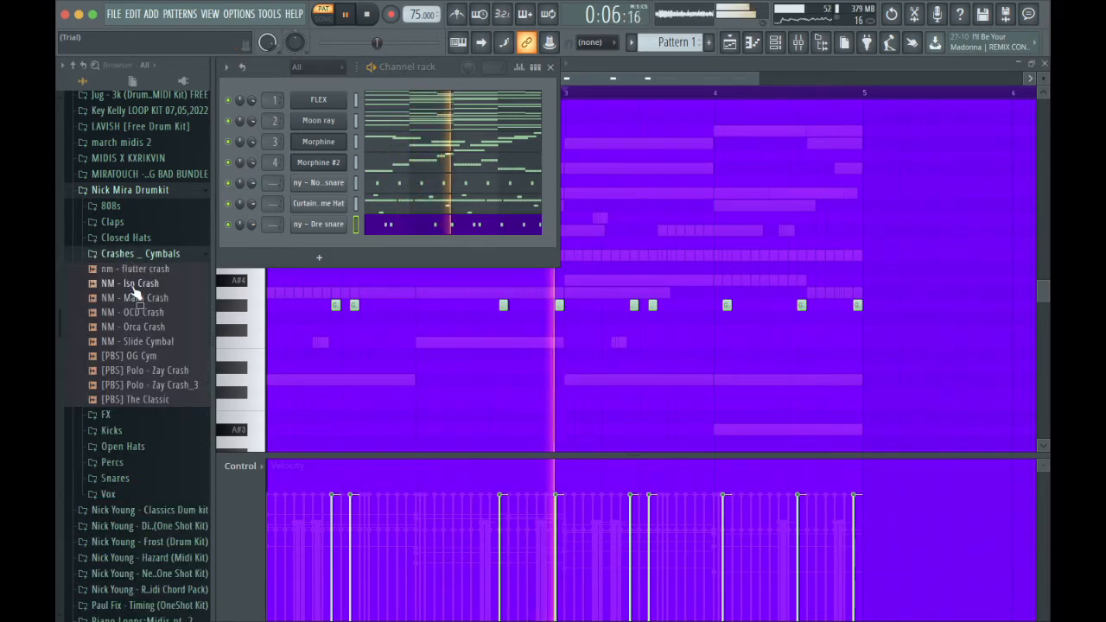
Add nm - flutter crash as a new channel and raise the boost in its precomputed effects.
drag(142, 270, 319, 247)
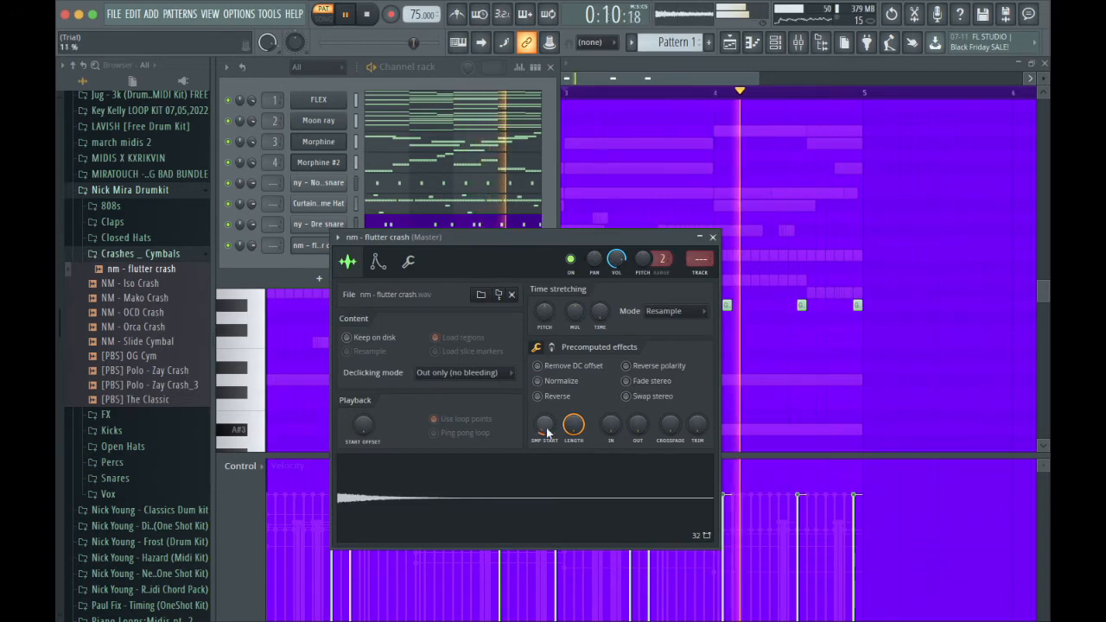
click(553, 349)
drag(545, 371, 546, 350)
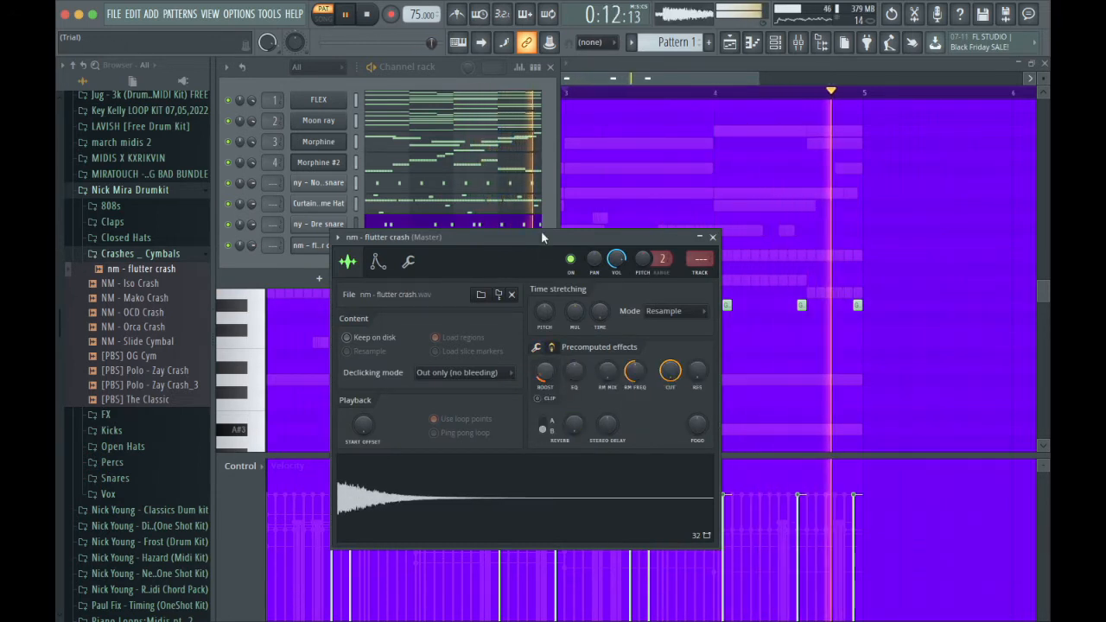
Place a C5 flutter crash hit at the start of bar 1 and try another at the start of bar 3.
click(551, 222)
click(507, 247)
click(286, 257)
drag(287, 257, 264, 254)
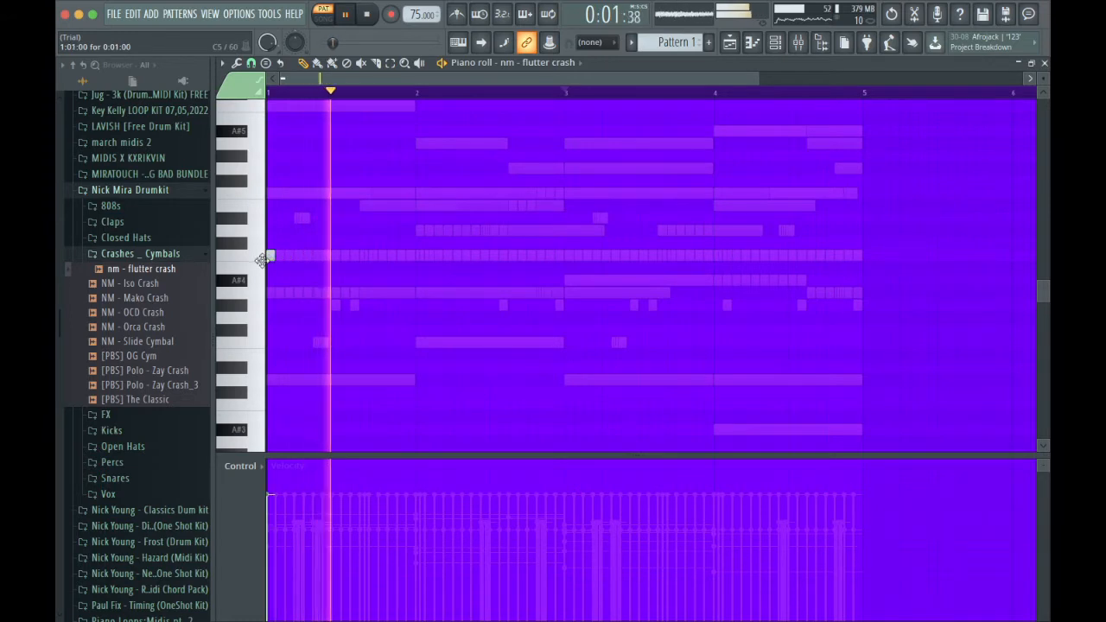
scroll(594, 177, down, 2)
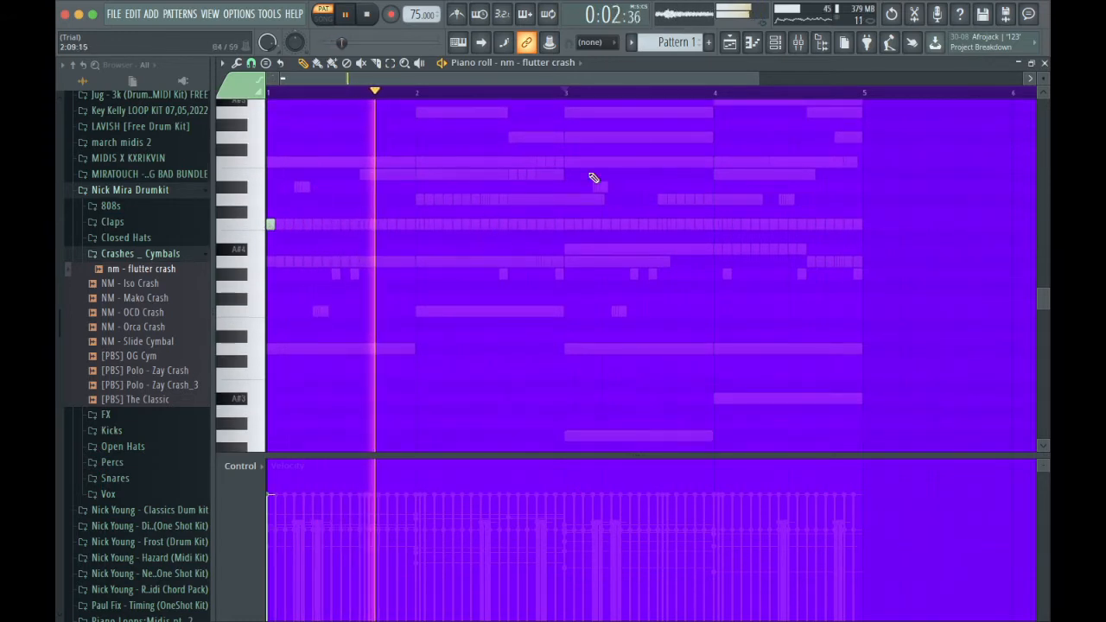
click(567, 227)
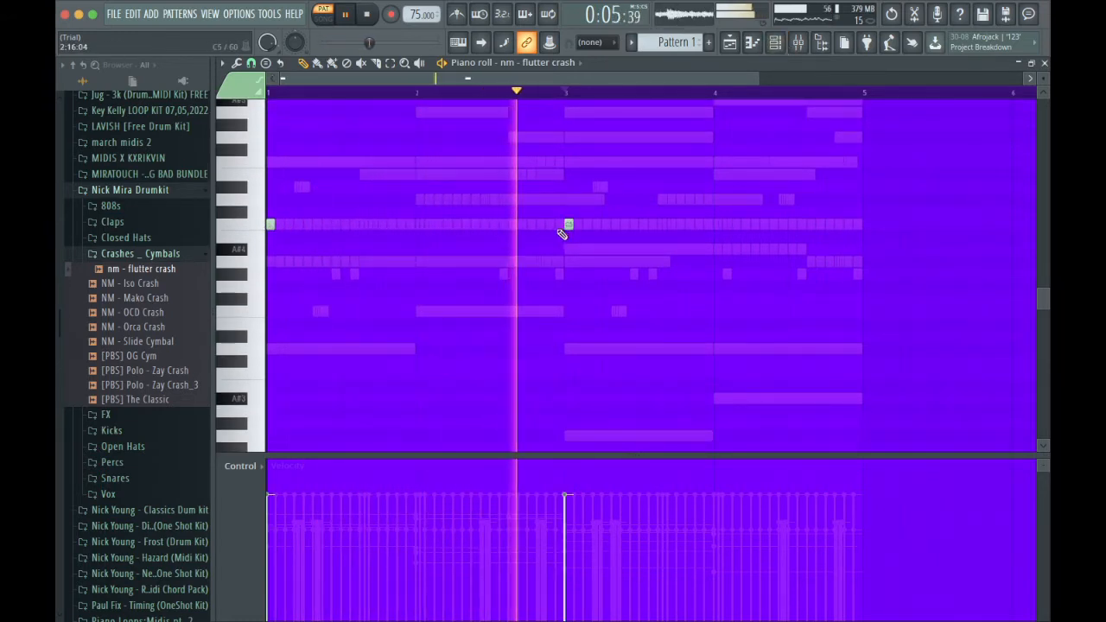
key(F6)
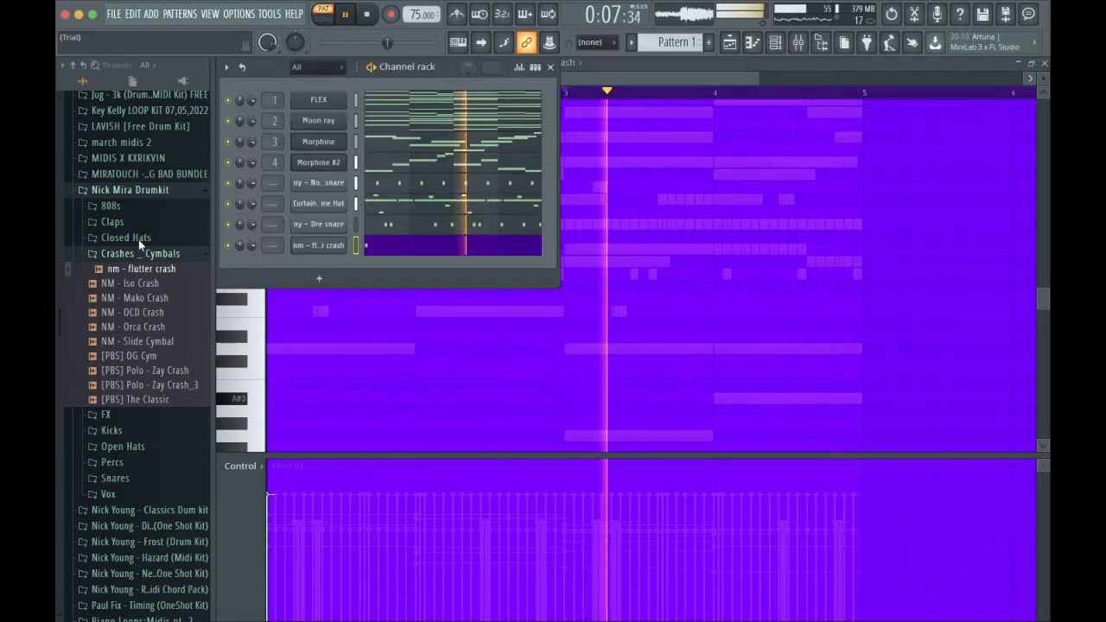
Add Batmans DarkSoul Perc 18_2 from the Nick Mira Drumkit's Percs folder as a new channel and open its piano roll.
click(138, 253)
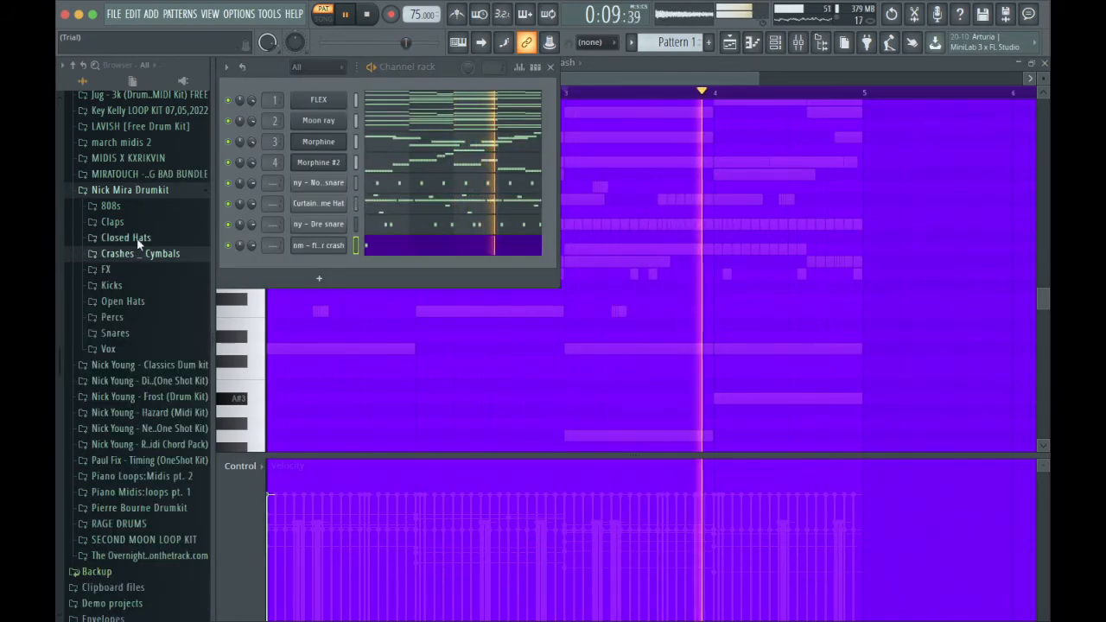
click(138, 333)
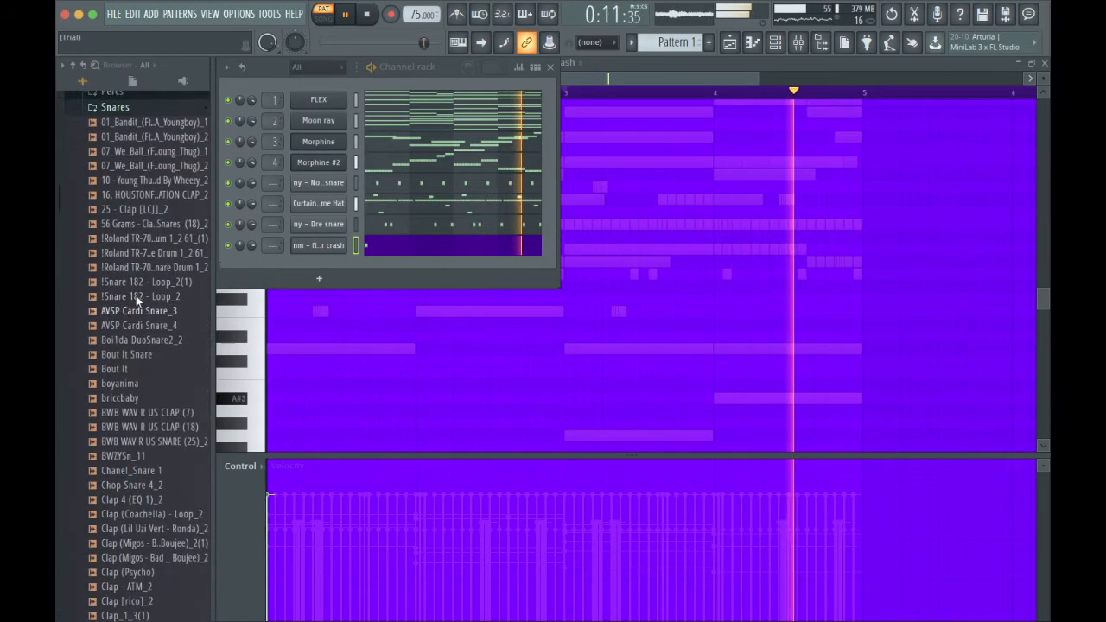
scroll(135, 147, up, 1)
click(135, 130)
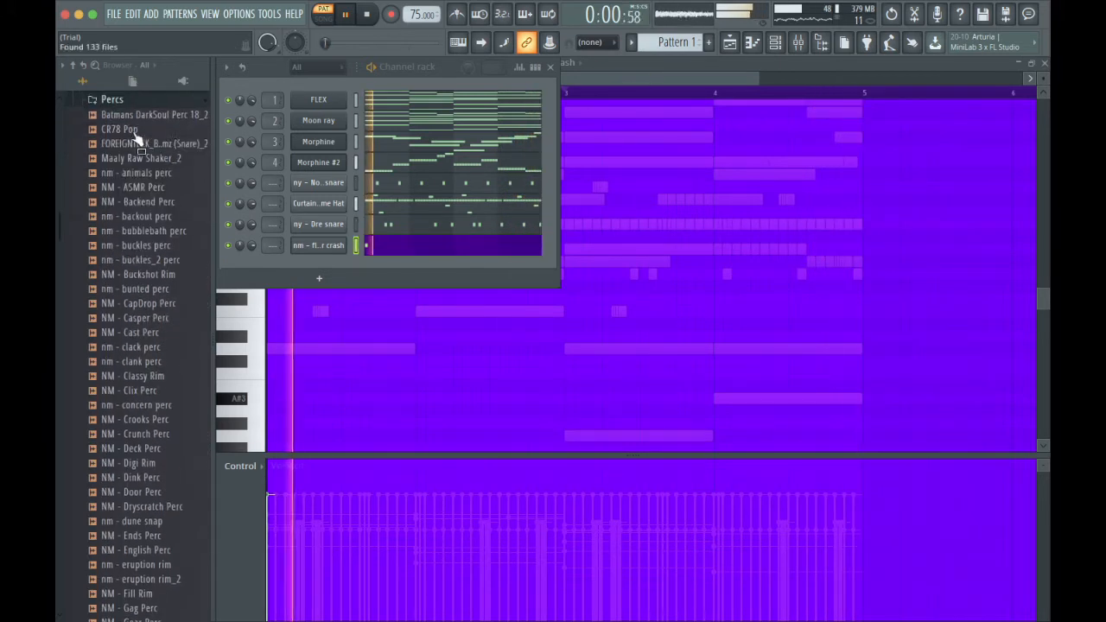
drag(138, 114, 362, 269)
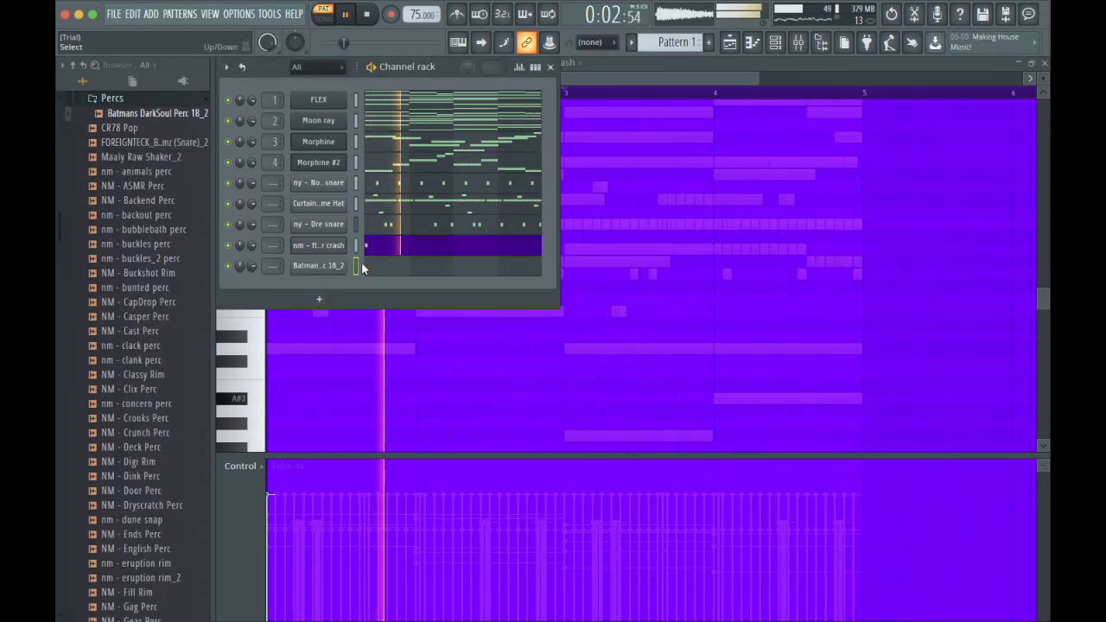
click(382, 270)
Place C5 DarkSoul Perc hits on the second step of bars 1 and 3, and return to the channel rack.
click(271, 261)
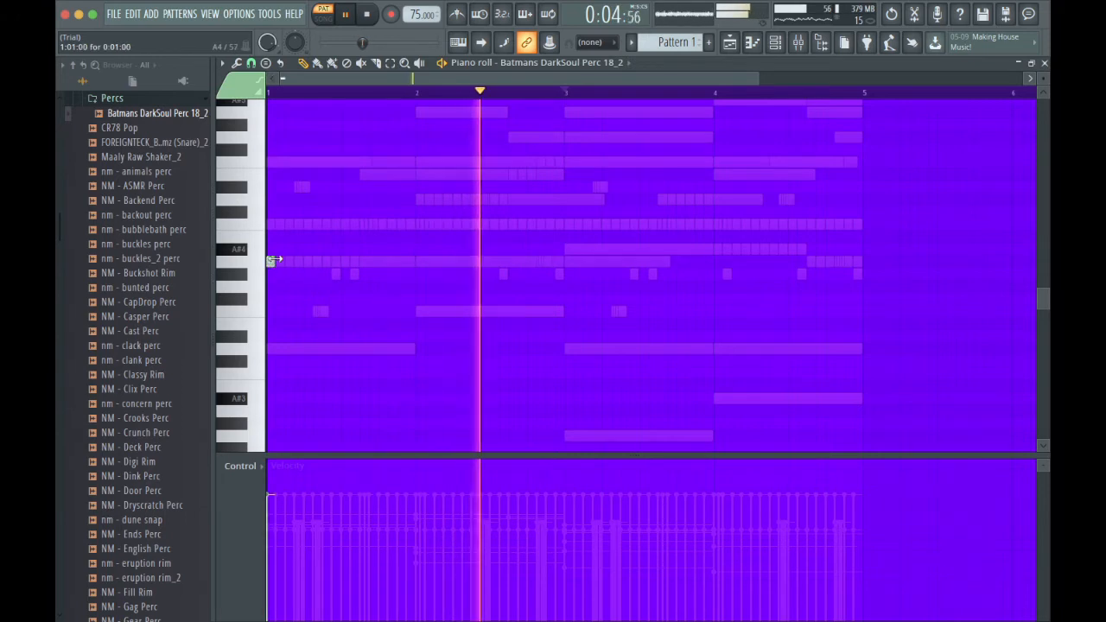
key(shift+Up)
key(shift+Up)
key(shift+Right)
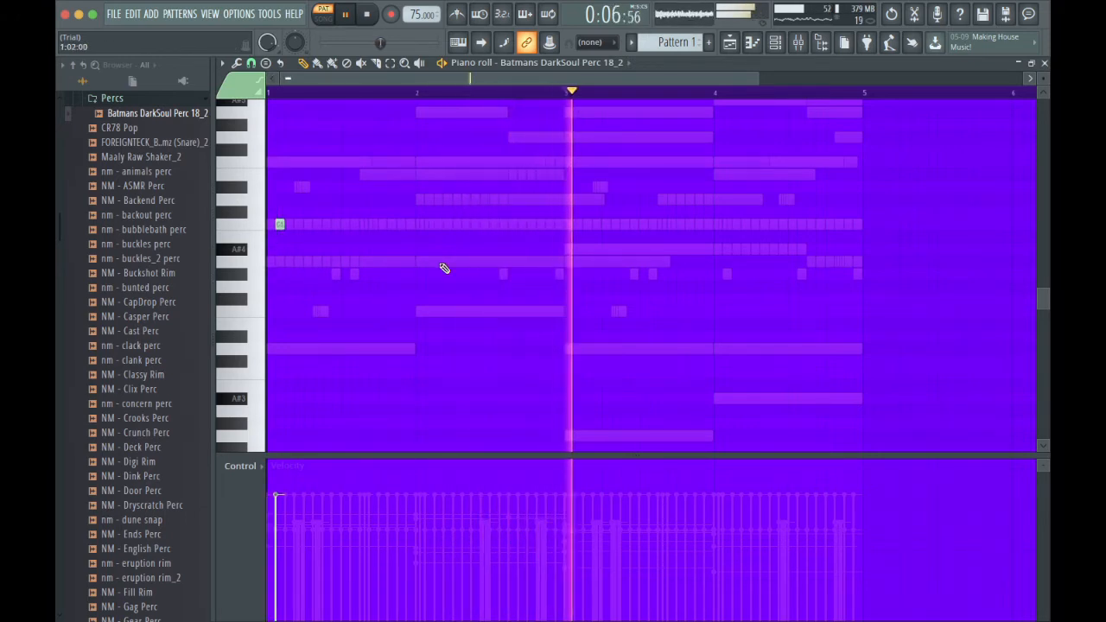
click(577, 224)
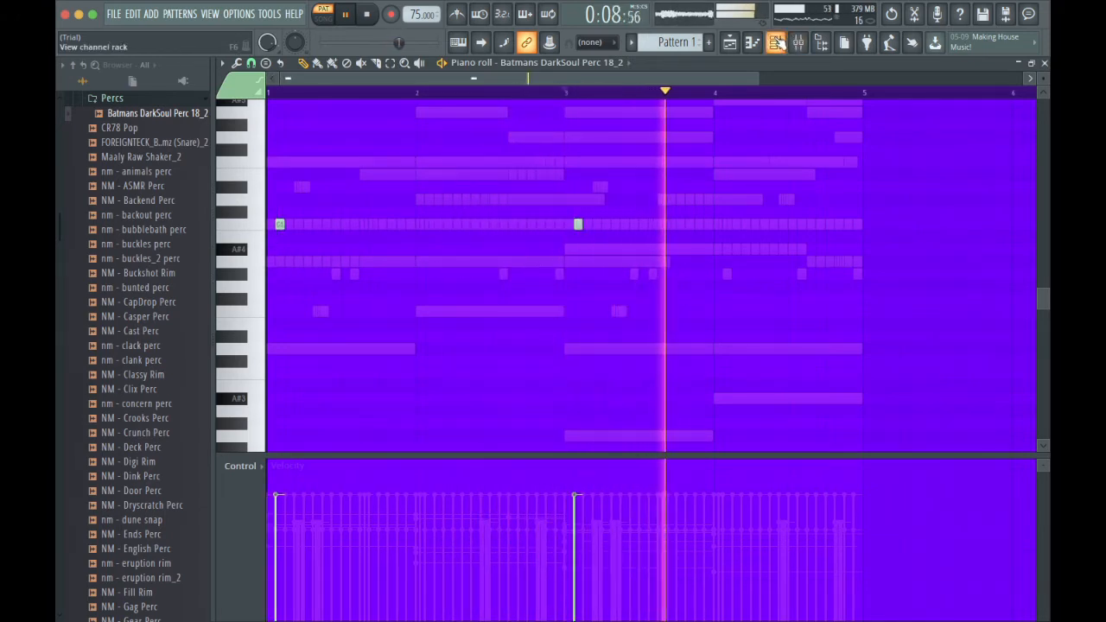
key(F6)
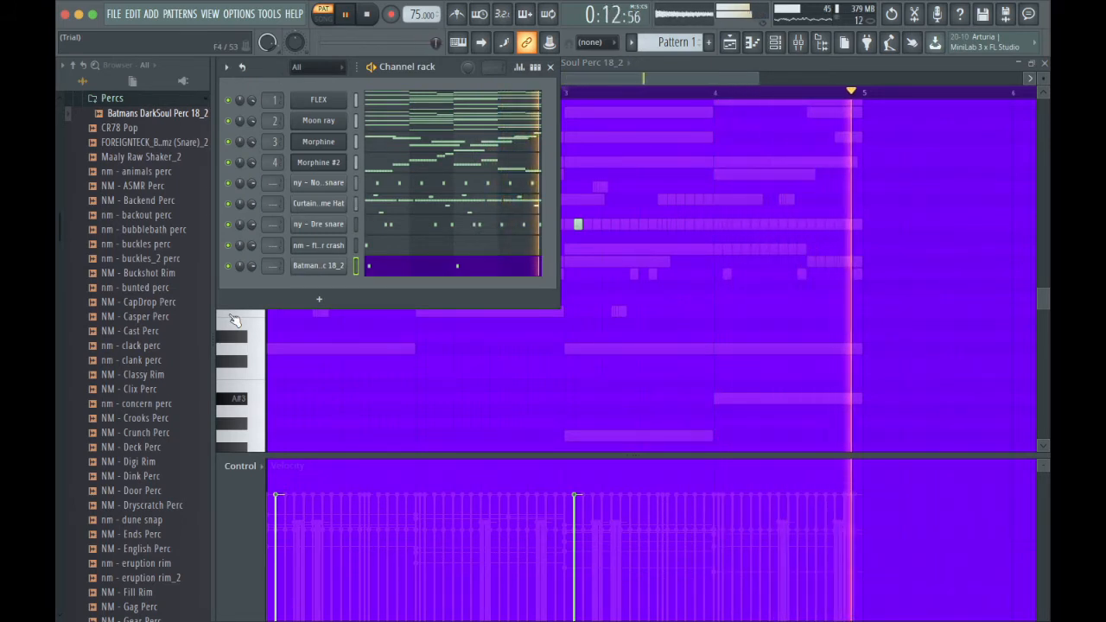
scroll(164, 264, up, 3)
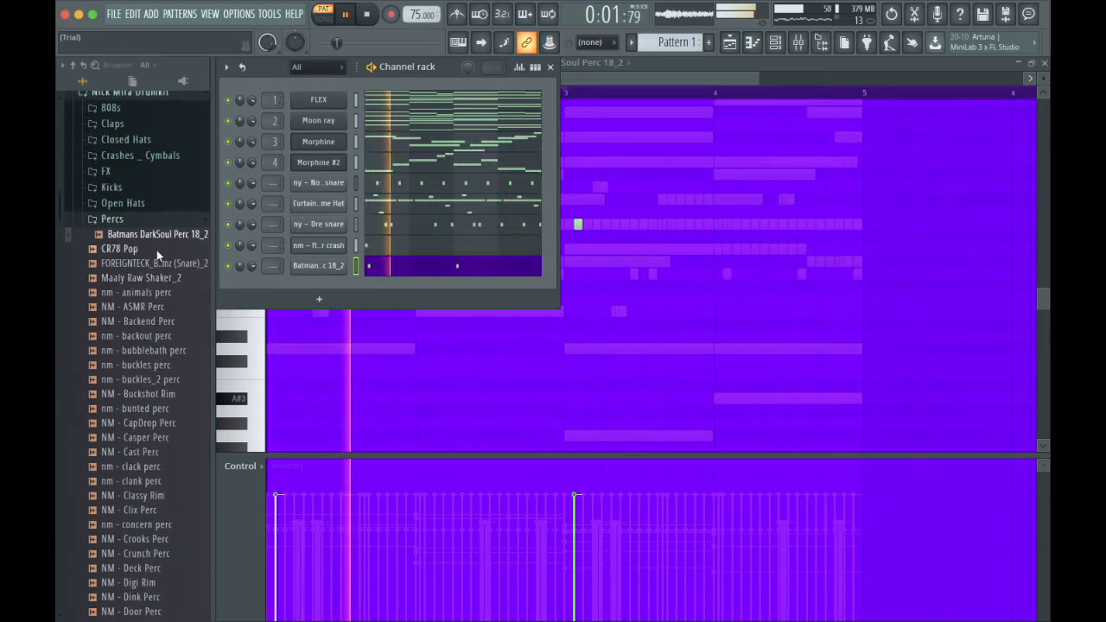
Add nm - audi 808 from the Nick Mira Drumkit's 808s folder as a new channel and open its piano roll.
click(143, 223)
scroll(144, 230, up, 1)
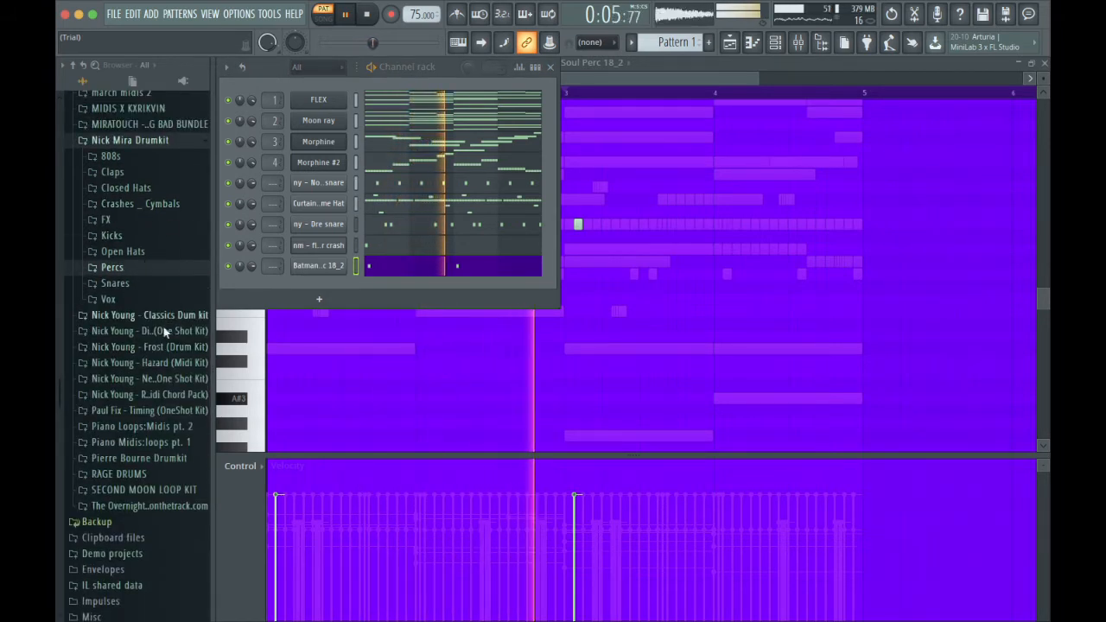
click(121, 157)
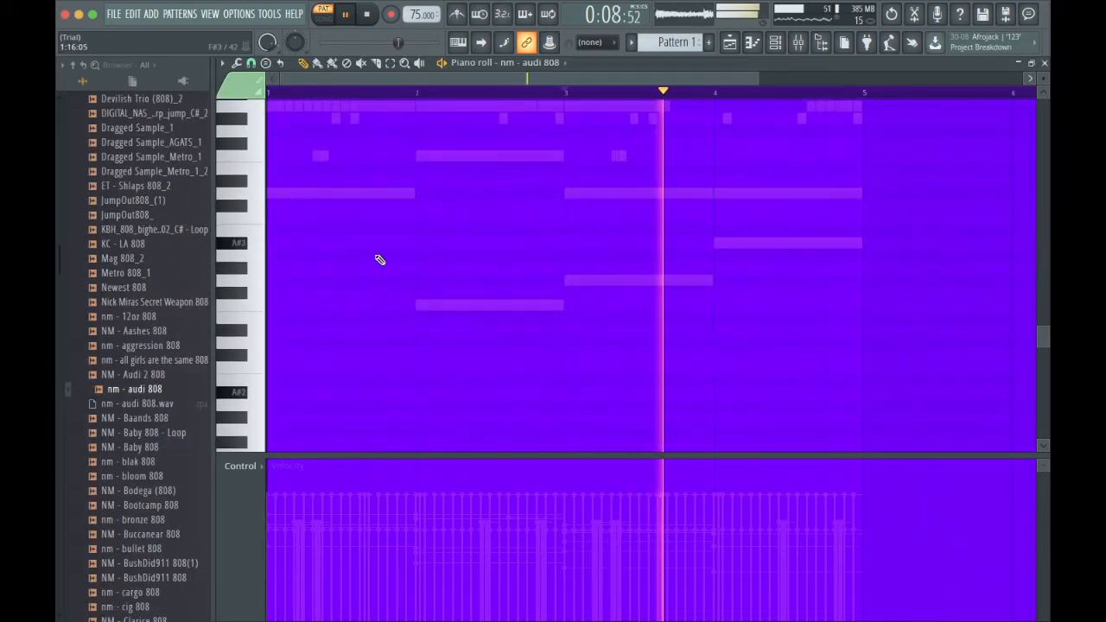
Place short audi 808 notes D4, F3, G3 and A#3 at the starts of bars 1 to 4, following the bass chord notes.
drag(266, 194, 263, 194)
click(418, 306)
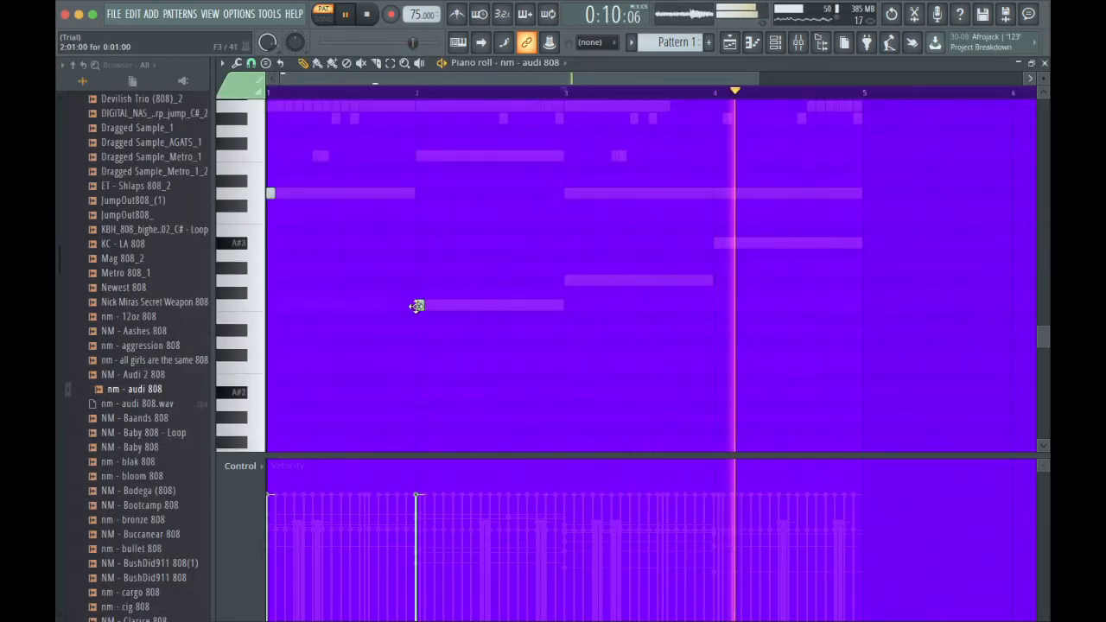
click(568, 281)
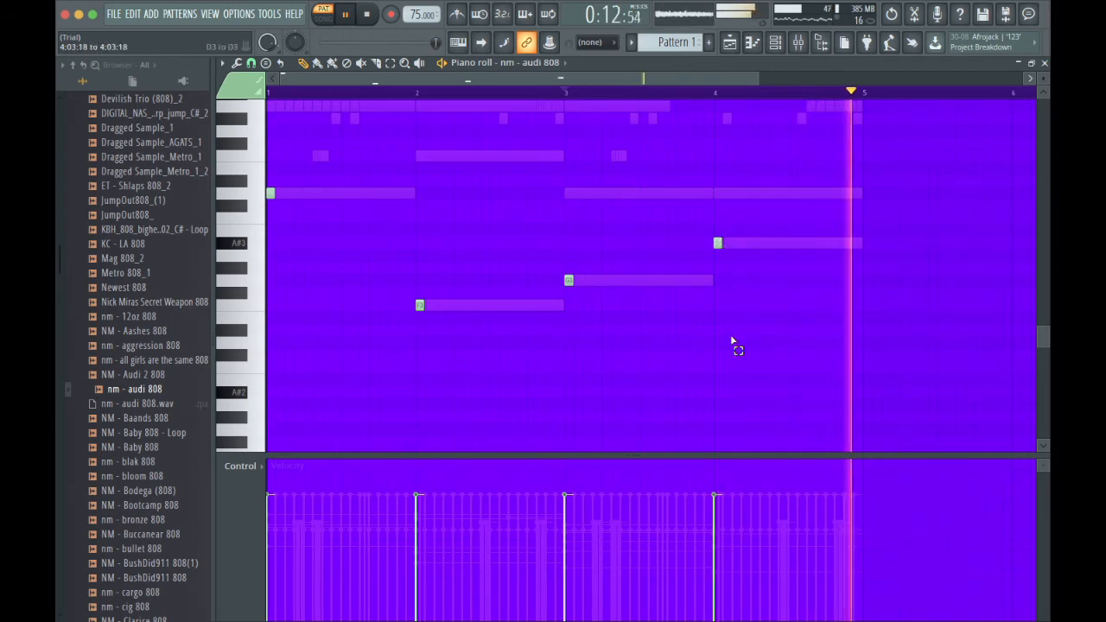
Raise the 808 notes of bars 2 to 4 by an octave and lengthen every note to fill its bar.
drag(734, 344, 388, 178)
key(ctrl+Up)
scroll(454, 211, up, 2)
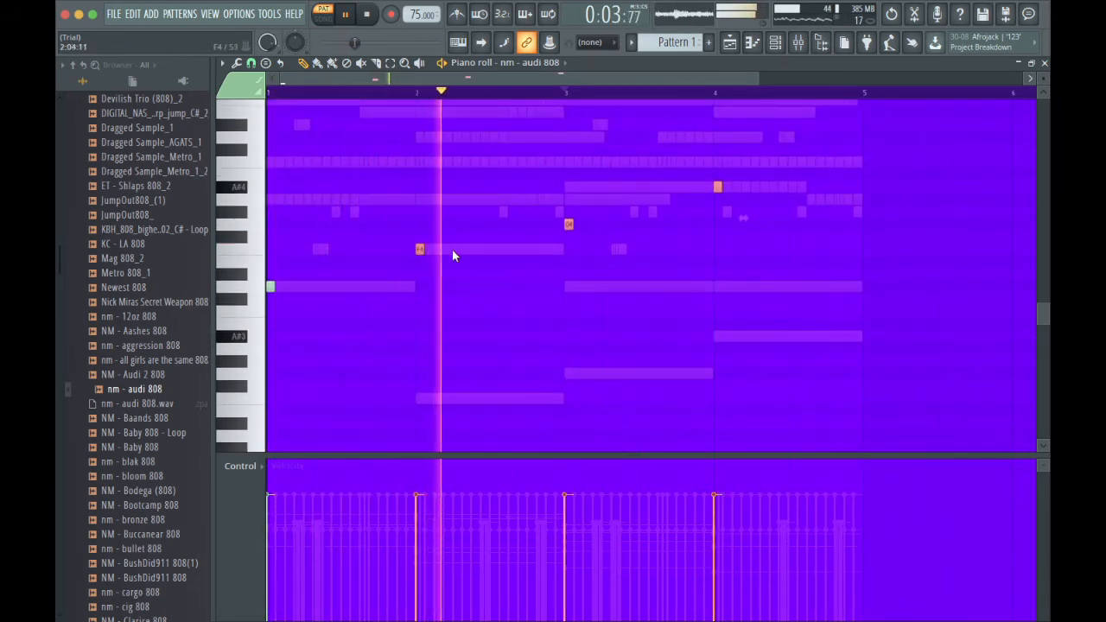
click(869, 187)
key(ctrl+l)
right_click(869, 188)
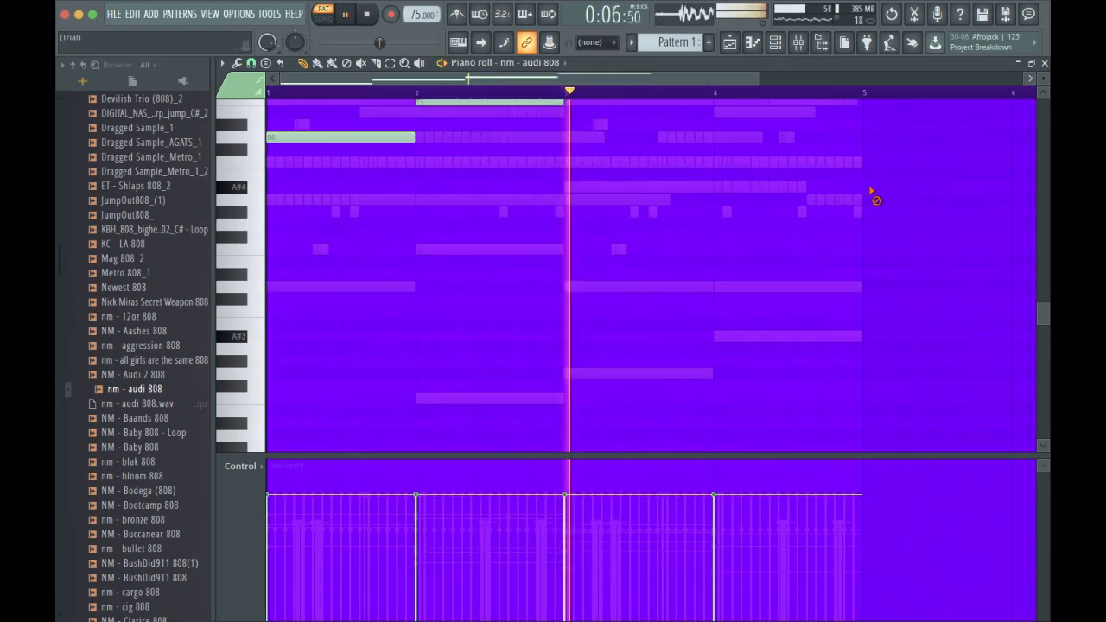
Raise the whole 808 line an octave, chopped into shorter hits, and return the last five bar 4 notes to A#4.
key(ctrl+Up)
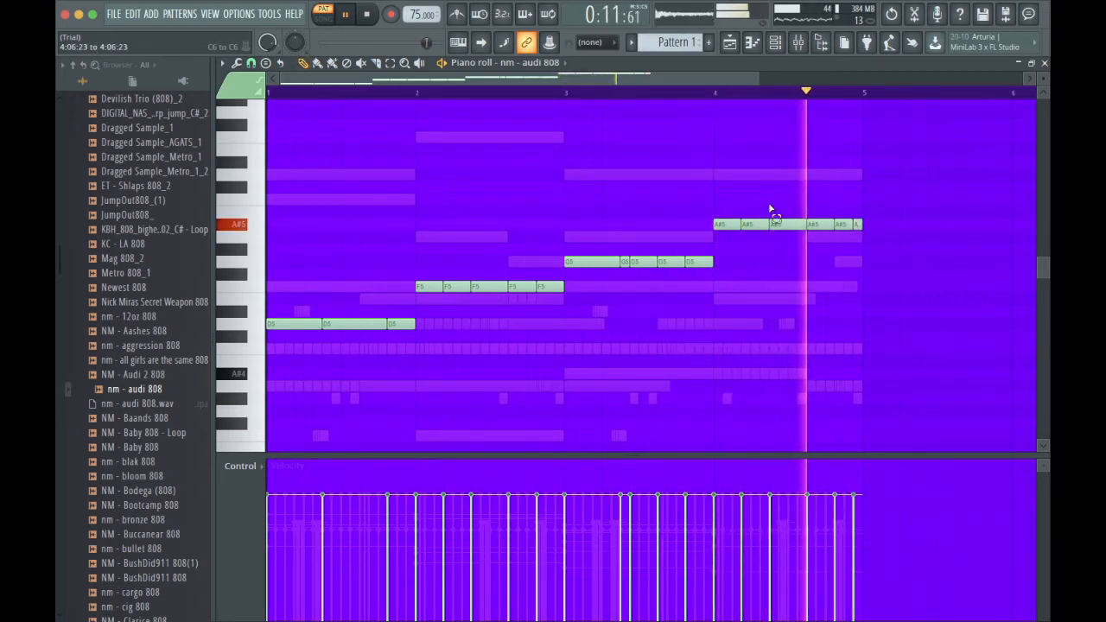
drag(771, 194, 874, 257)
key(ctrl+Down)
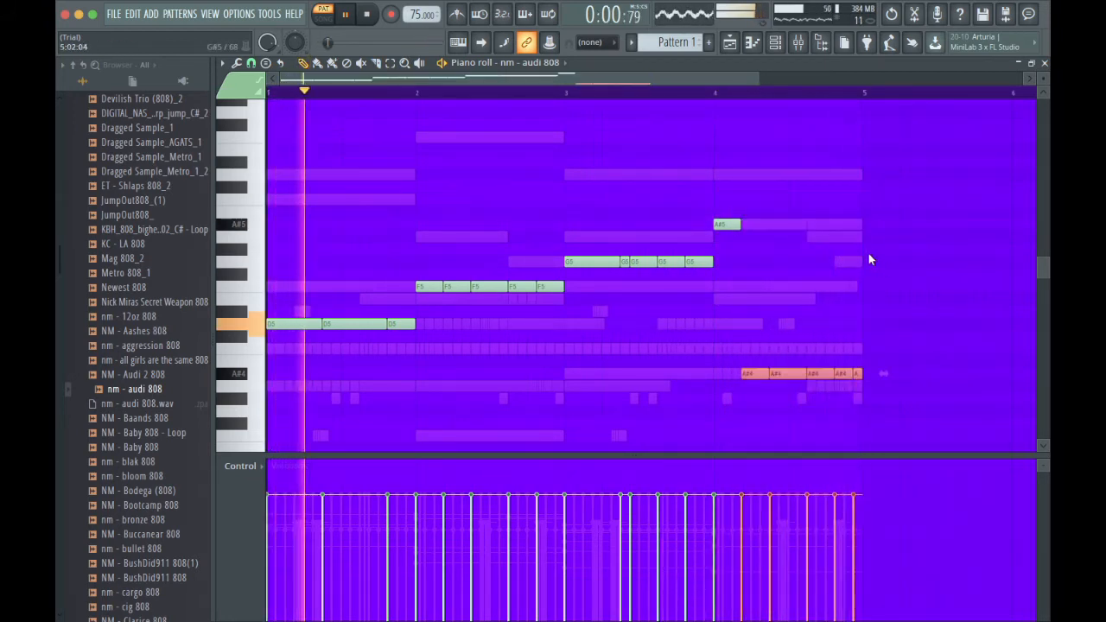
scroll(781, 229, down, 1)
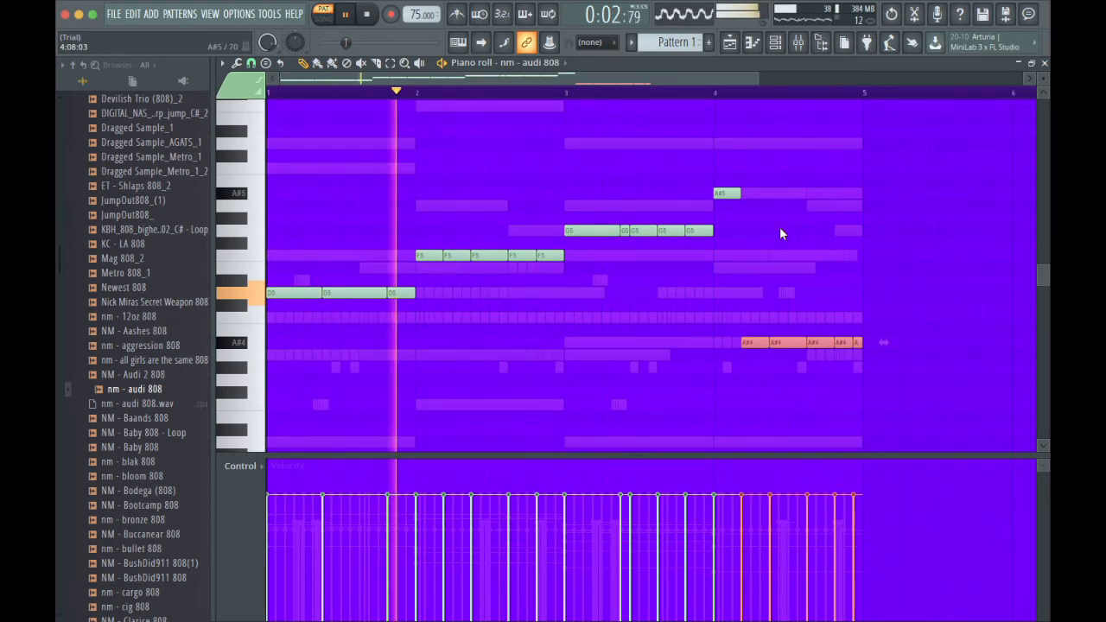
Add NM - Cutthroat 808 as a new channel carrying the audi 808 notes and mute the nm - audi 808 channel.
click(775, 43)
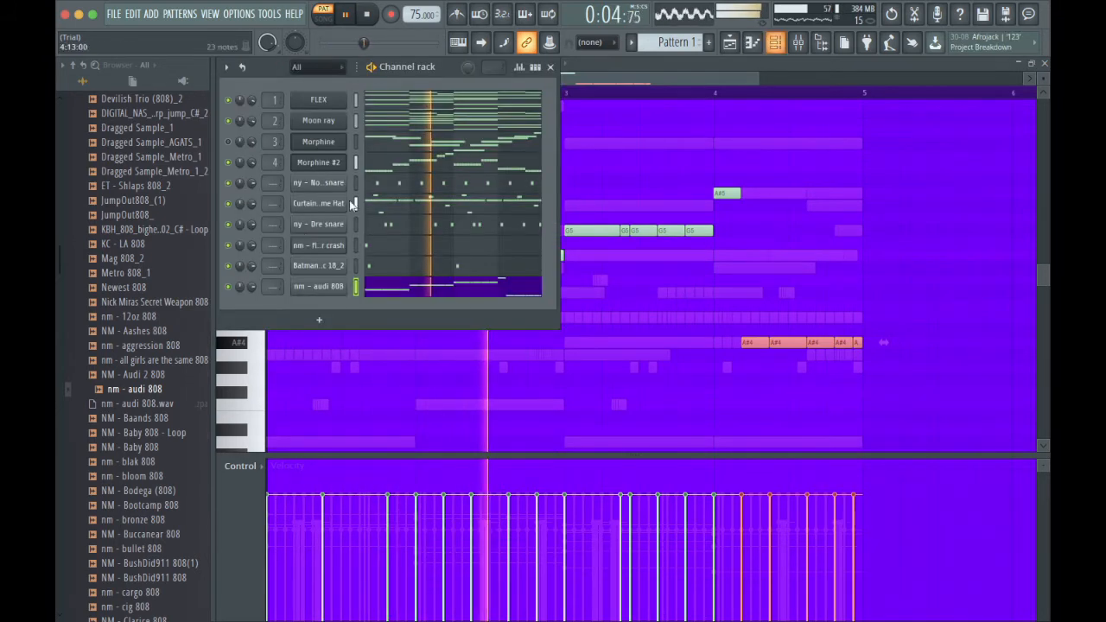
scroll(160, 371, down, 10)
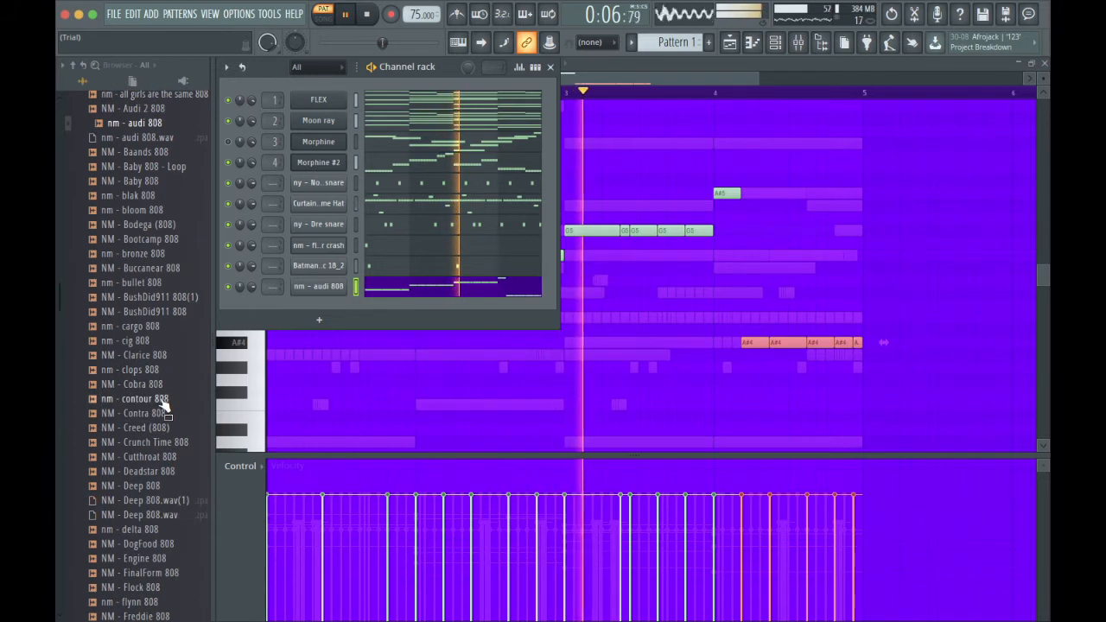
scroll(164, 406, down, 2)
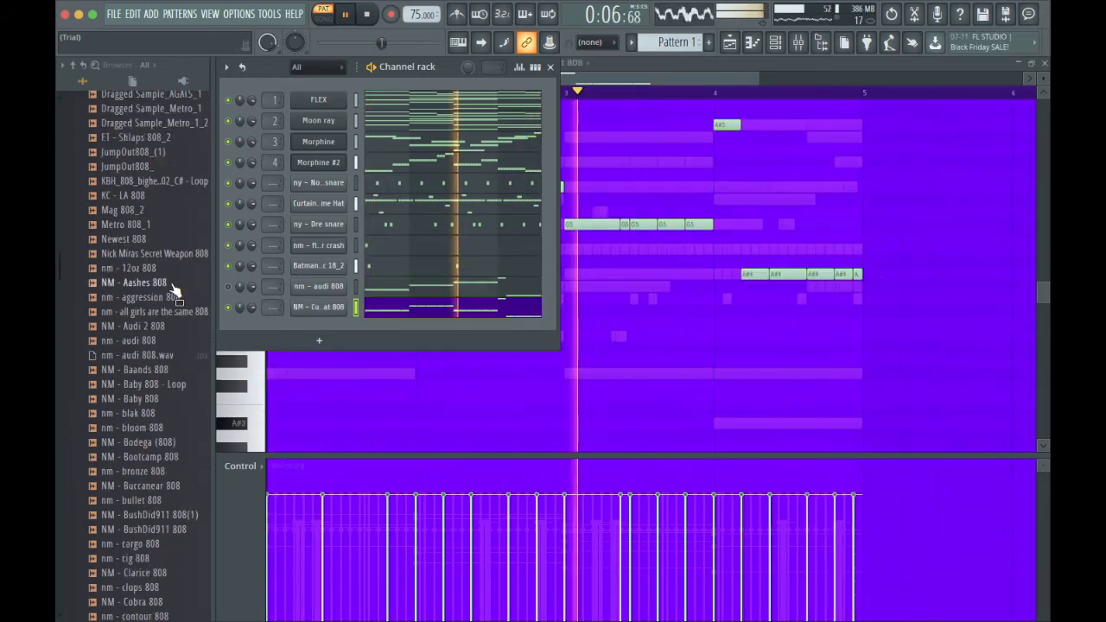
scroll(173, 290, up, 10)
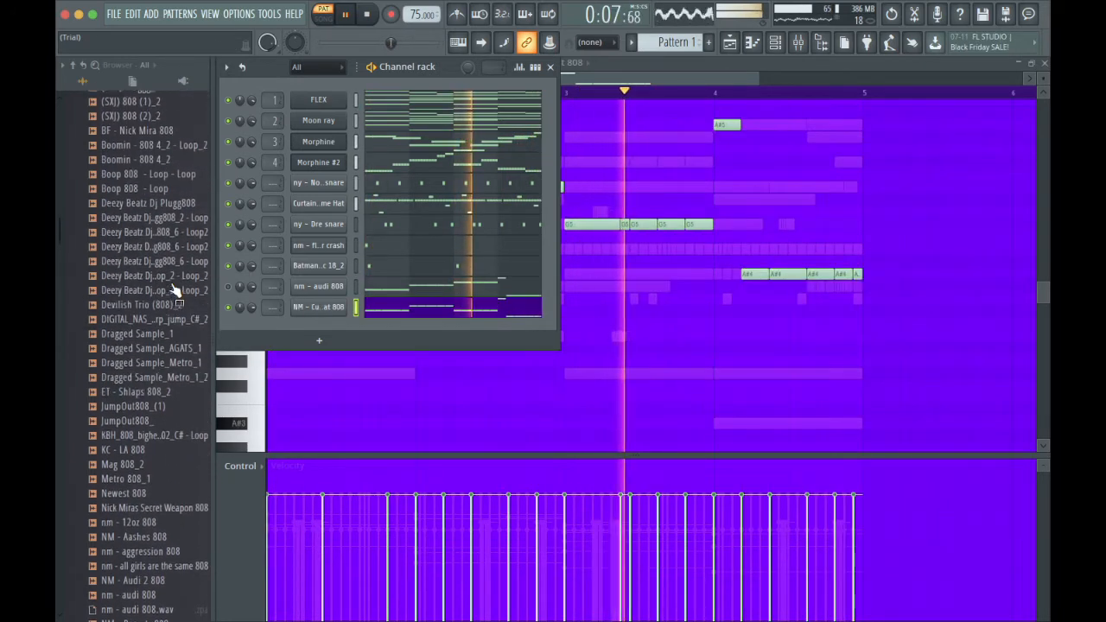
scroll(173, 290, up, 8)
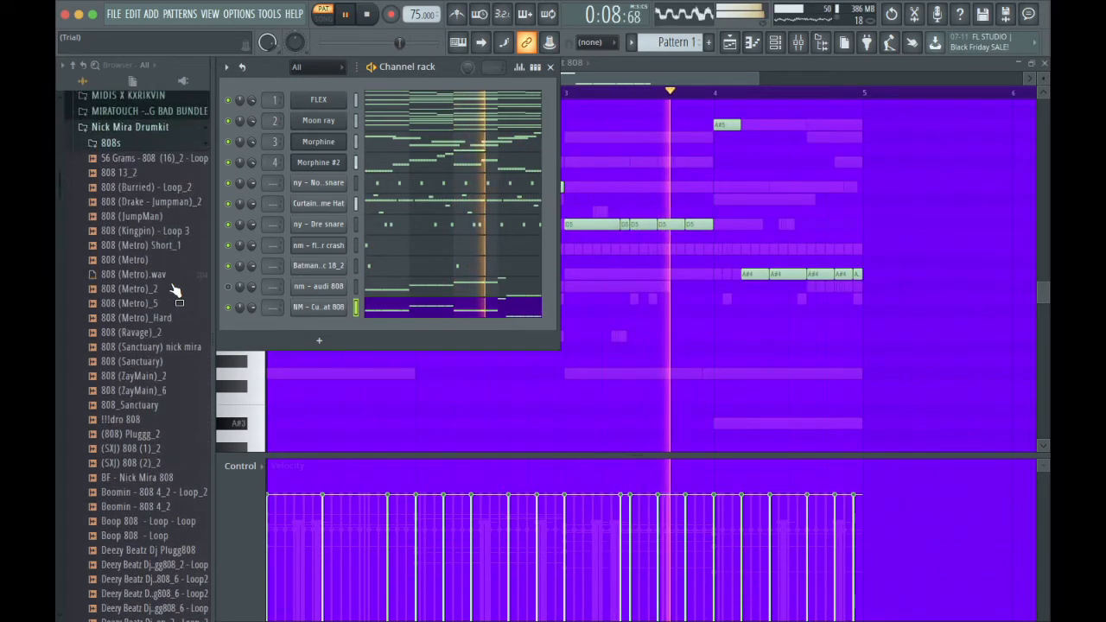
Raise the Cutthroat 808's bar 3 notes to G5 and return to the channel rack.
click(437, 311)
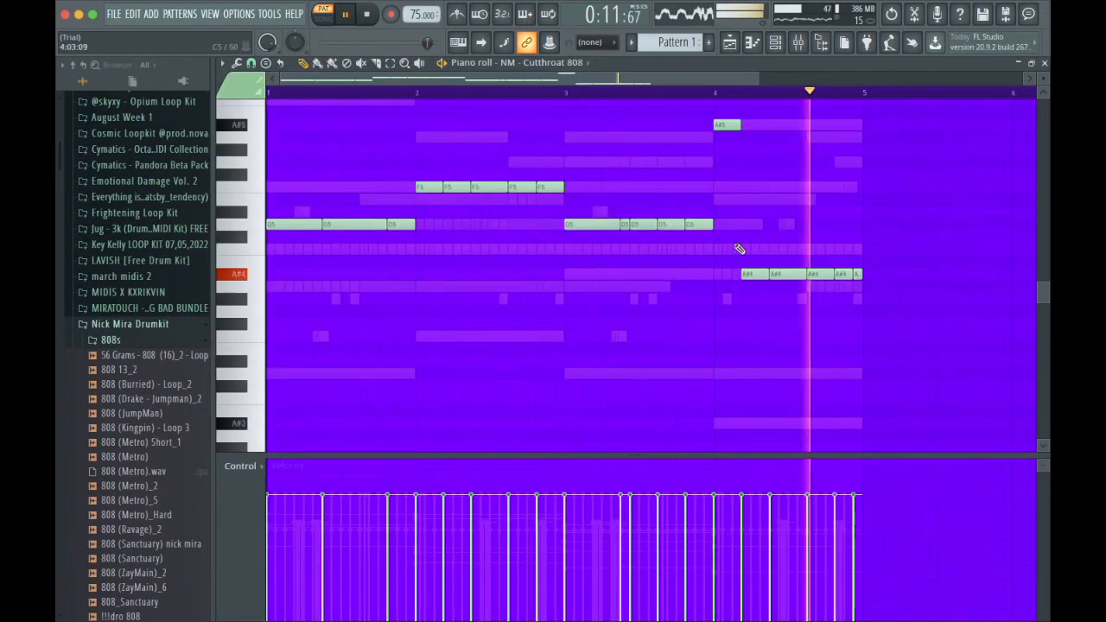
drag(716, 223, 584, 165)
click(782, 52)
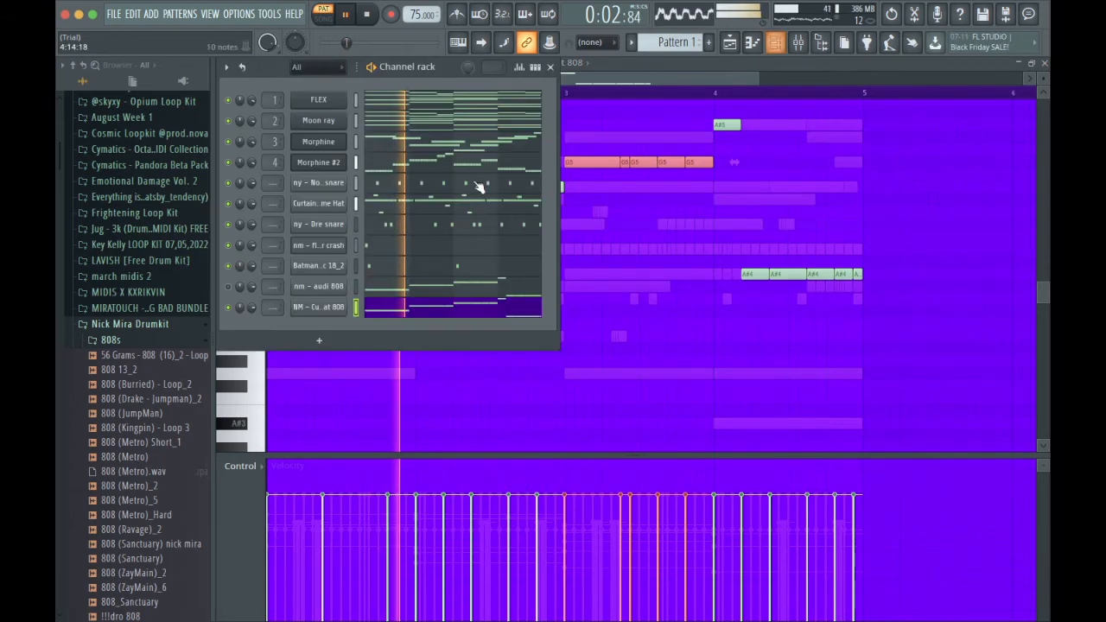
Add ny - Fuel kick from the Nick Young - Frost (Drum Kit) Kicks folder as a new channel carrying the Cutthroat 808 notes.
click(170, 321)
scroll(171, 320, down, 3)
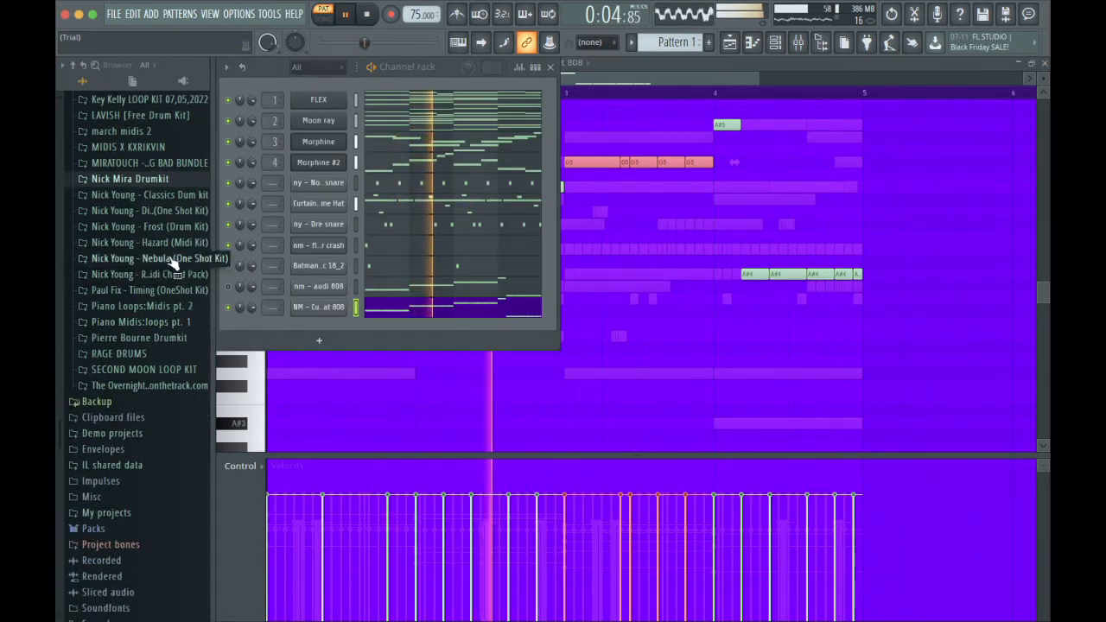
click(170, 232)
click(164, 285)
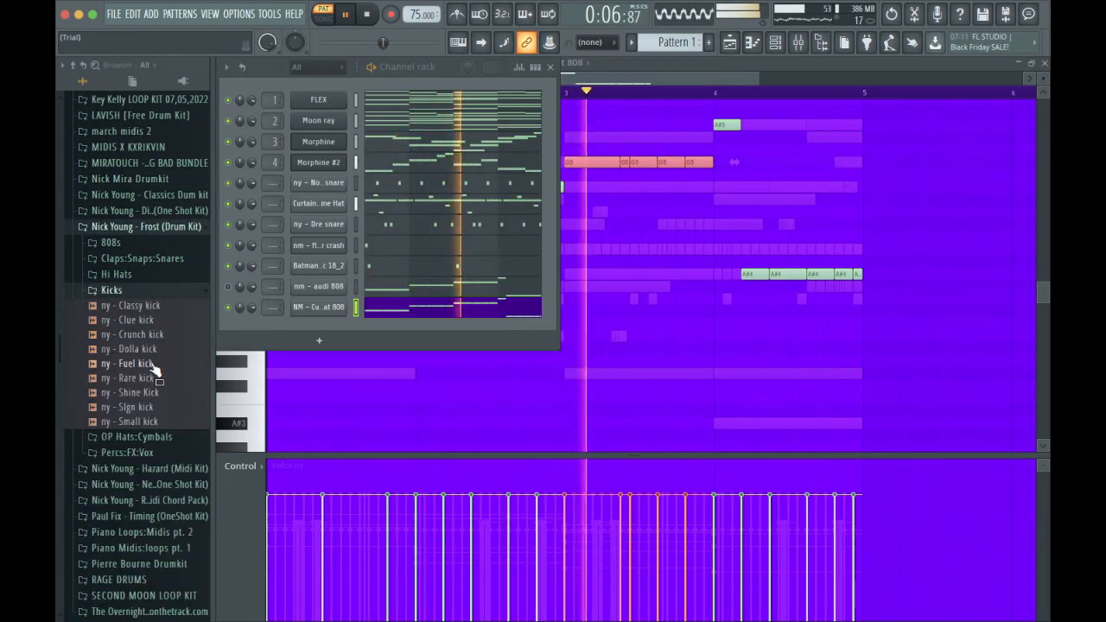
drag(132, 363, 337, 324)
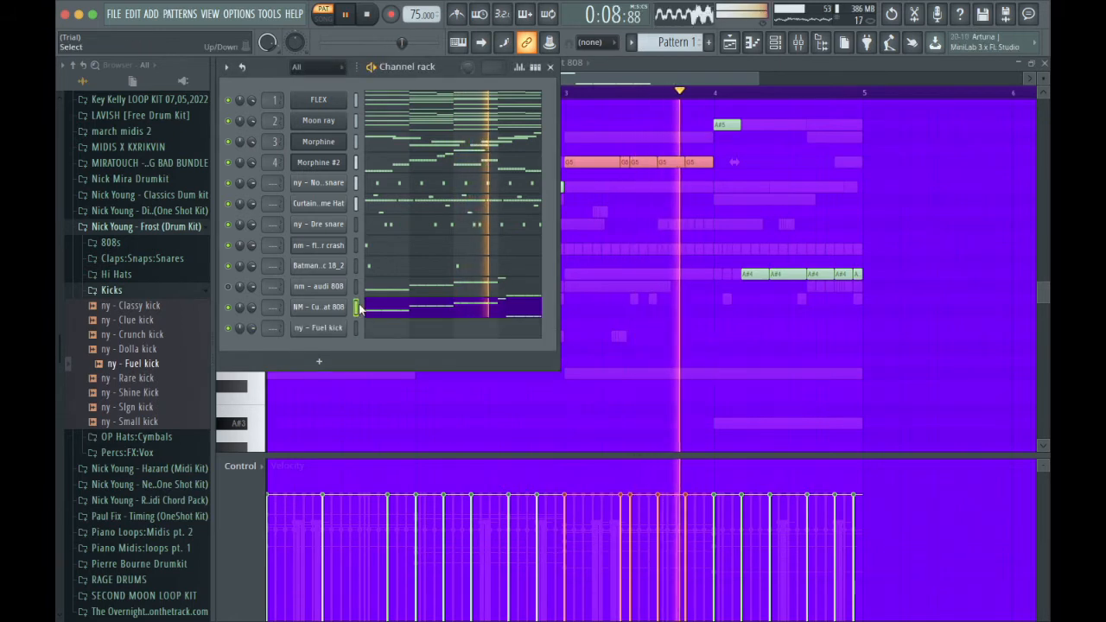
click(418, 322)
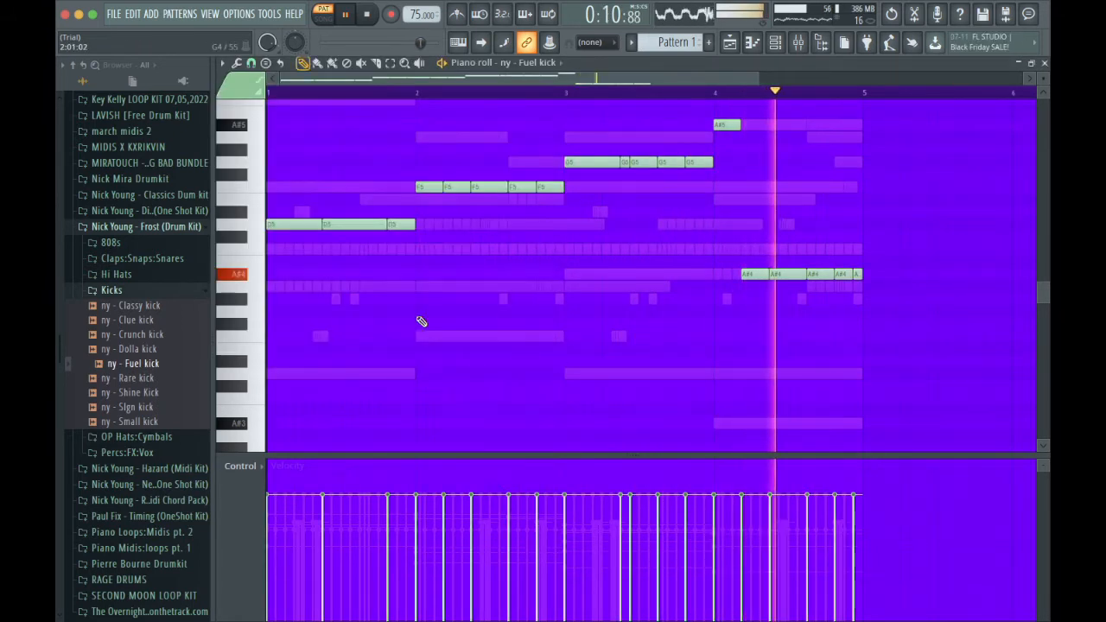
Move the Fuel kick's F5 notes in bar 2 and G5 notes in bar 3 down to D5.
click(255, 190)
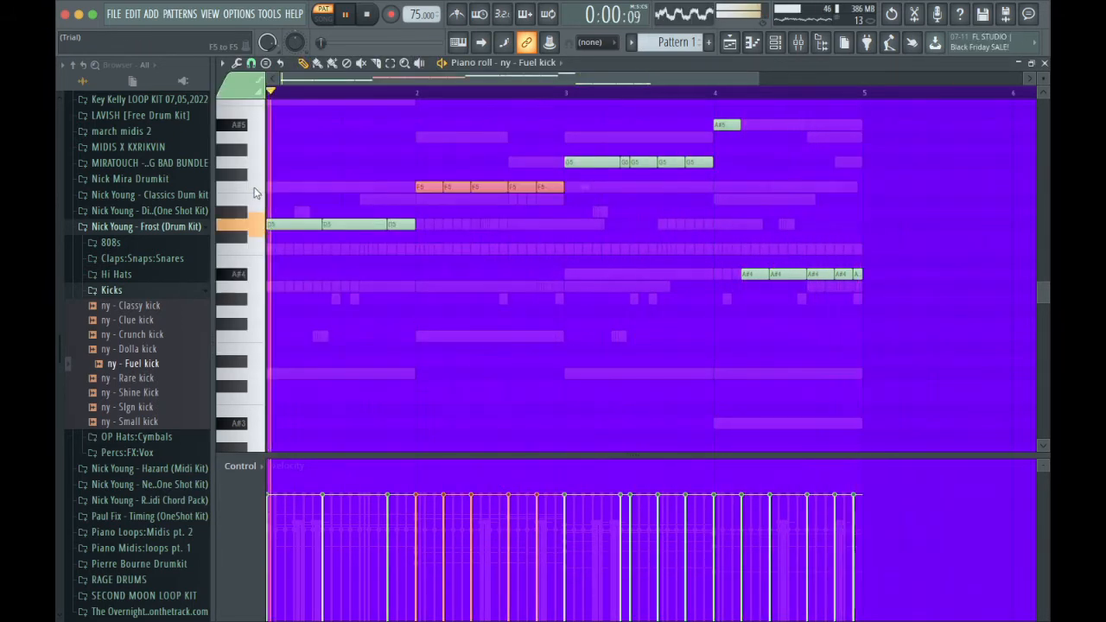
key(shift+Down)
key(shift+Down)
key(shift+Down)
ctrl+click(253, 159)
key(shift+Down)
key(shift+Down)
key(shift+Down)
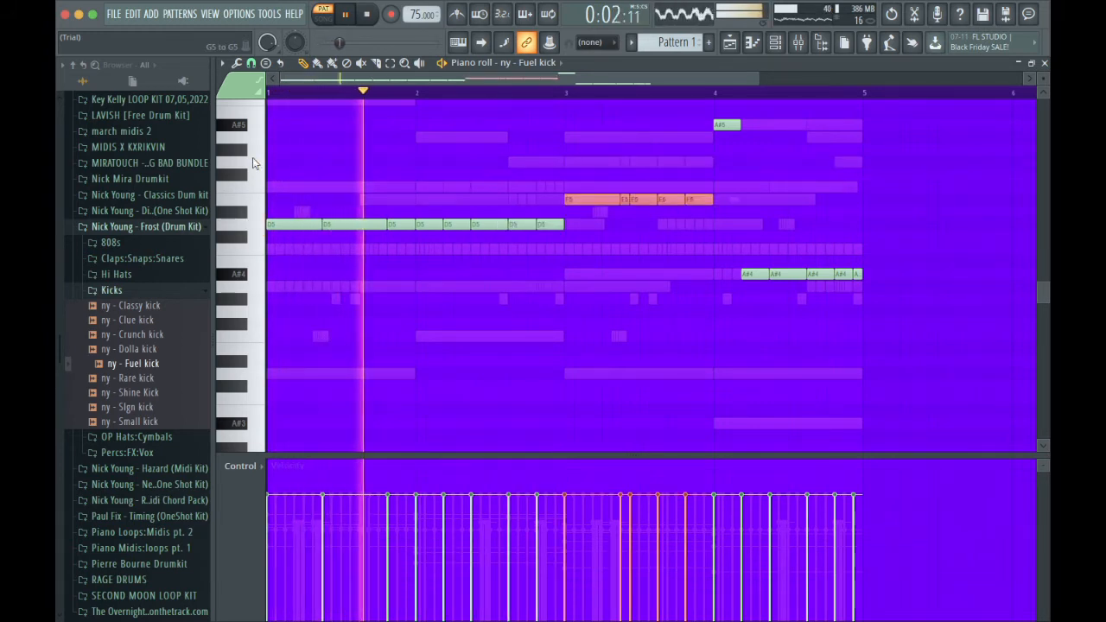
key(shift+Down)
key(shift+Down)
key(ctrl+d)
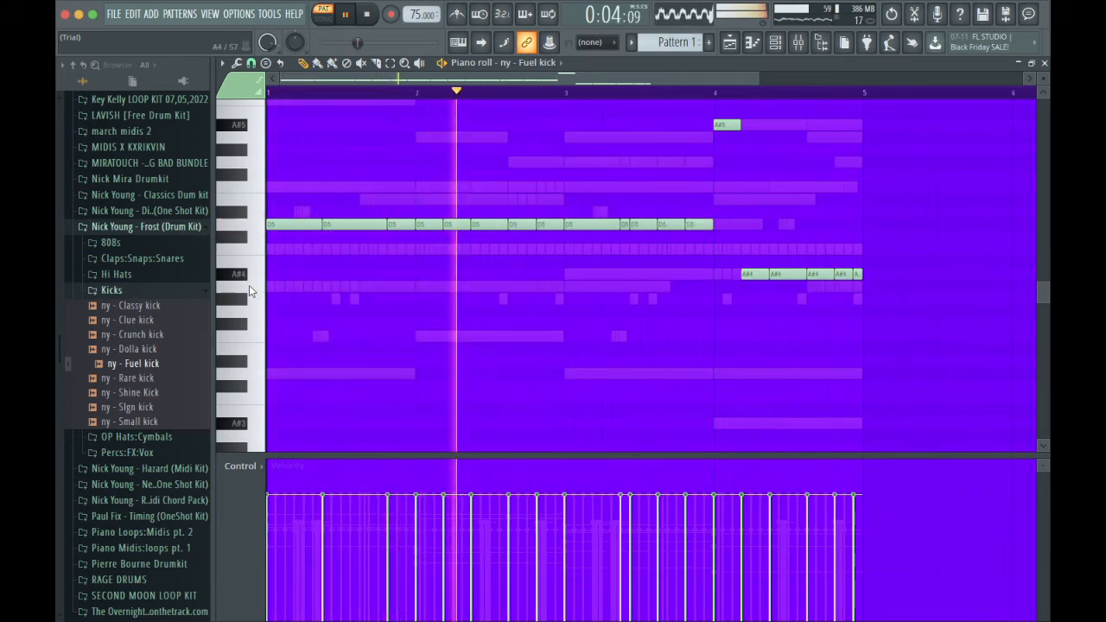
Move the Fuel kick's A#4 notes in bar 4 up to D5.
click(249, 277)
key(shift+Up)
key(shift+Up)
key(shift+Up)
key(shift+Up)
key(shift+Up)
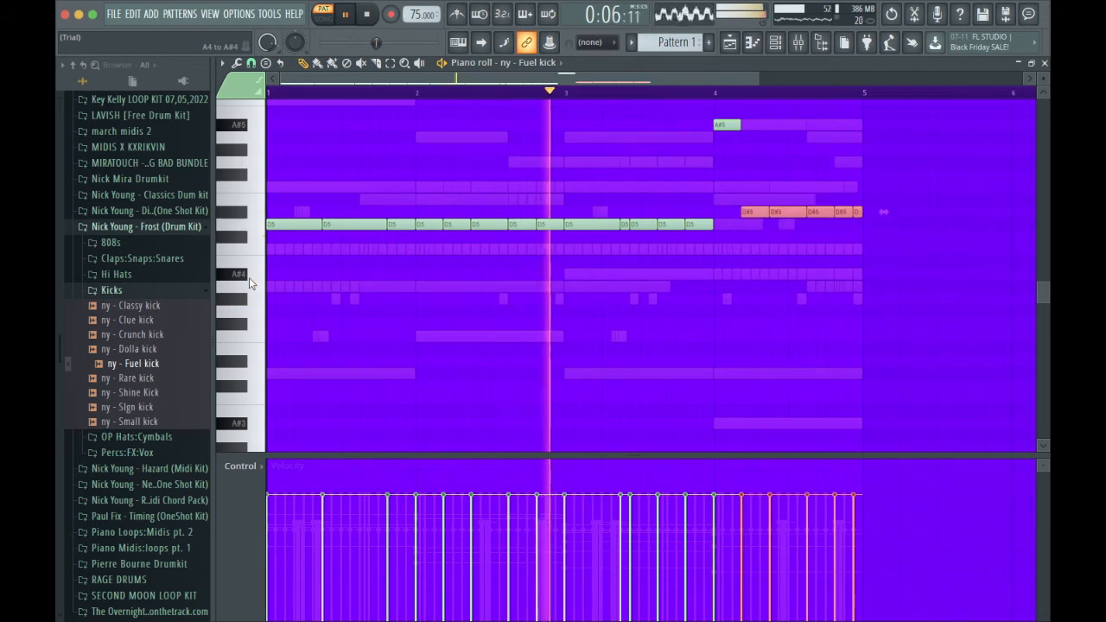
key(shift+Down)
Align all Fuel kick notes with the A#5 note in bar 4 and lower the whole row an octave to A#4.
ctrl+shift+click(252, 128)
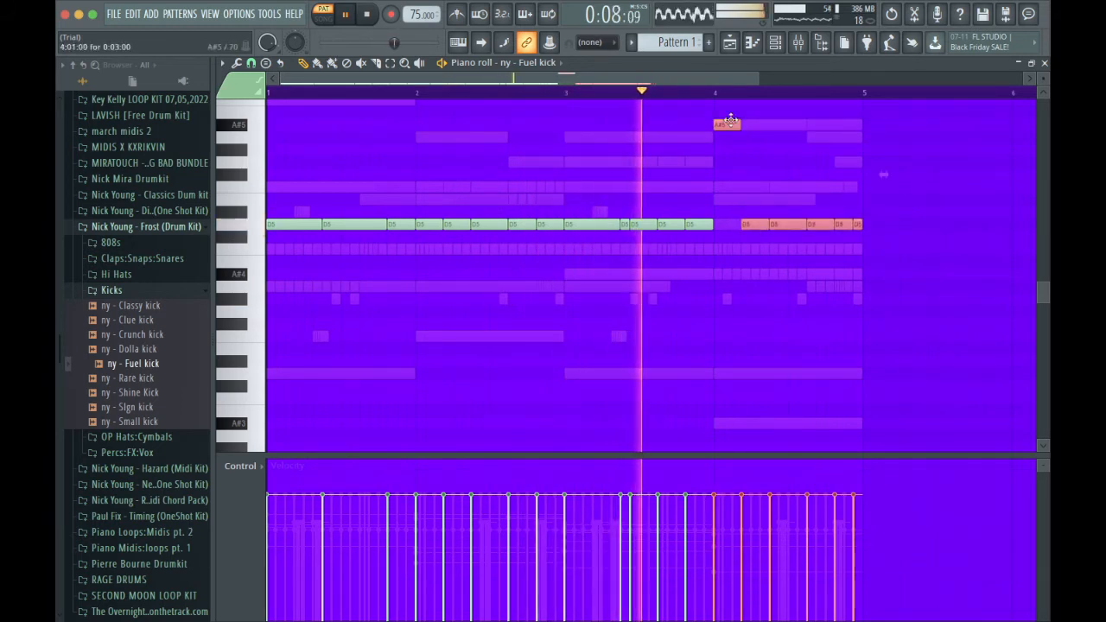
ctrl+shift+click(249, 228)
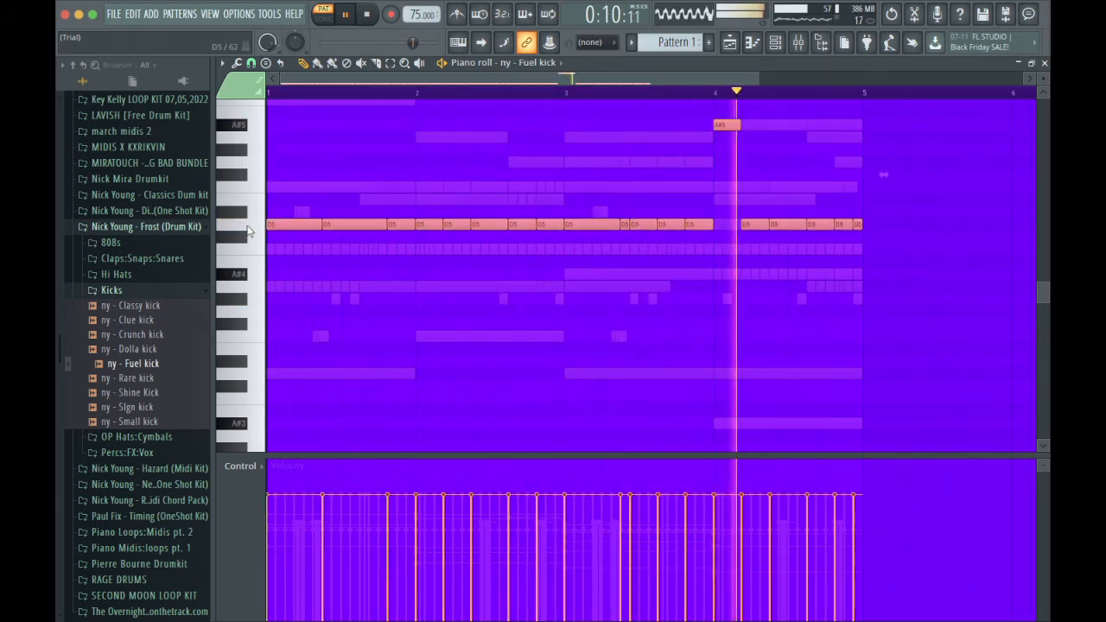
ctrl+shift+click(726, 130)
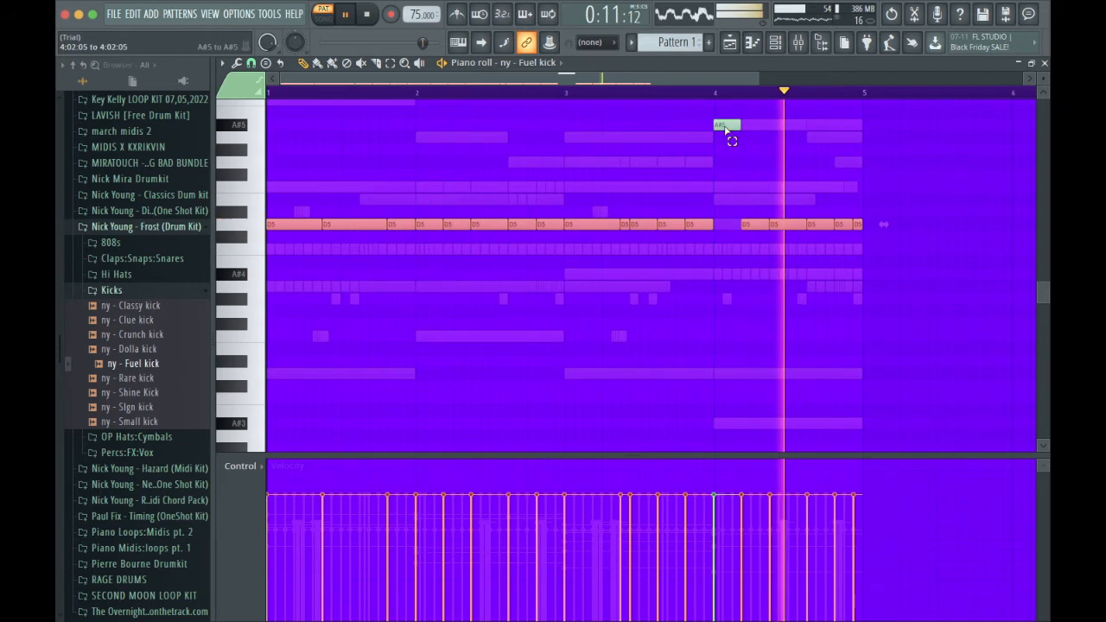
key(ctrl+Up)
key(shift+Down)
key(shift+Down)
ctrl+click(752, 237)
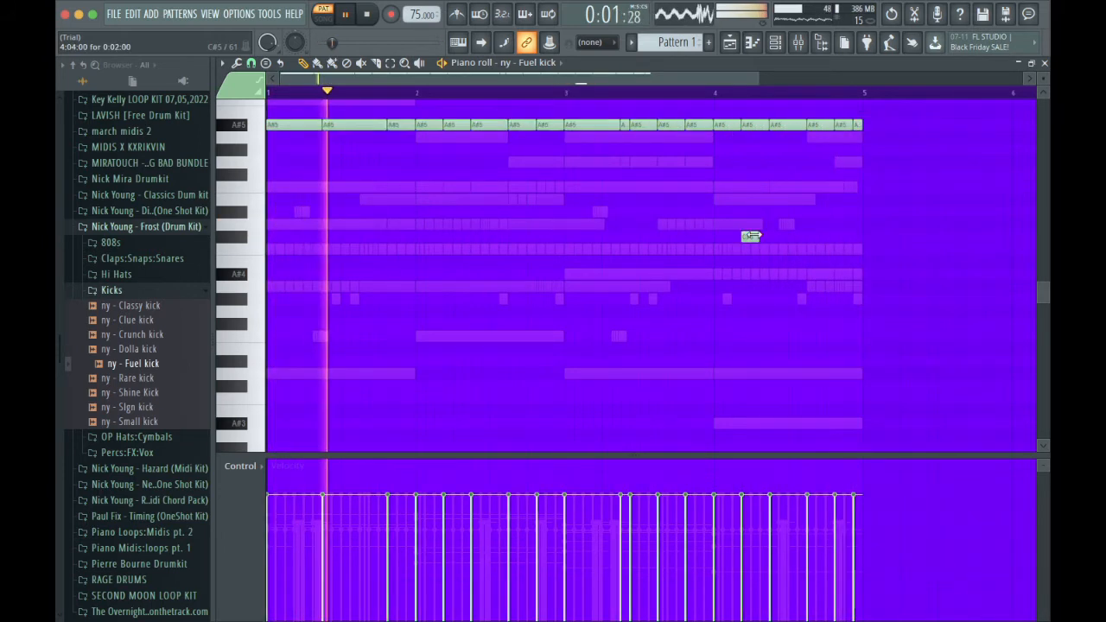
key(ctrl+Down)
scroll(757, 239, down, 2)
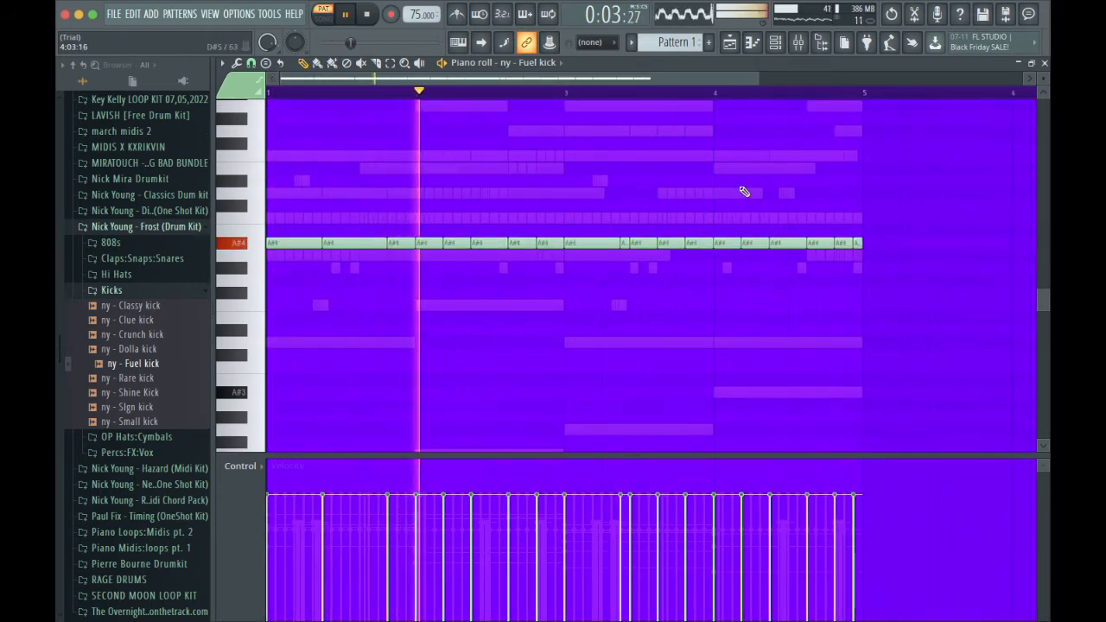
Shorten the Fuel kick notes to brief equal hits and delete the second hit in bar 3.
click(741, 182)
right_click(740, 181)
key(shift+d)
right_click(625, 243)
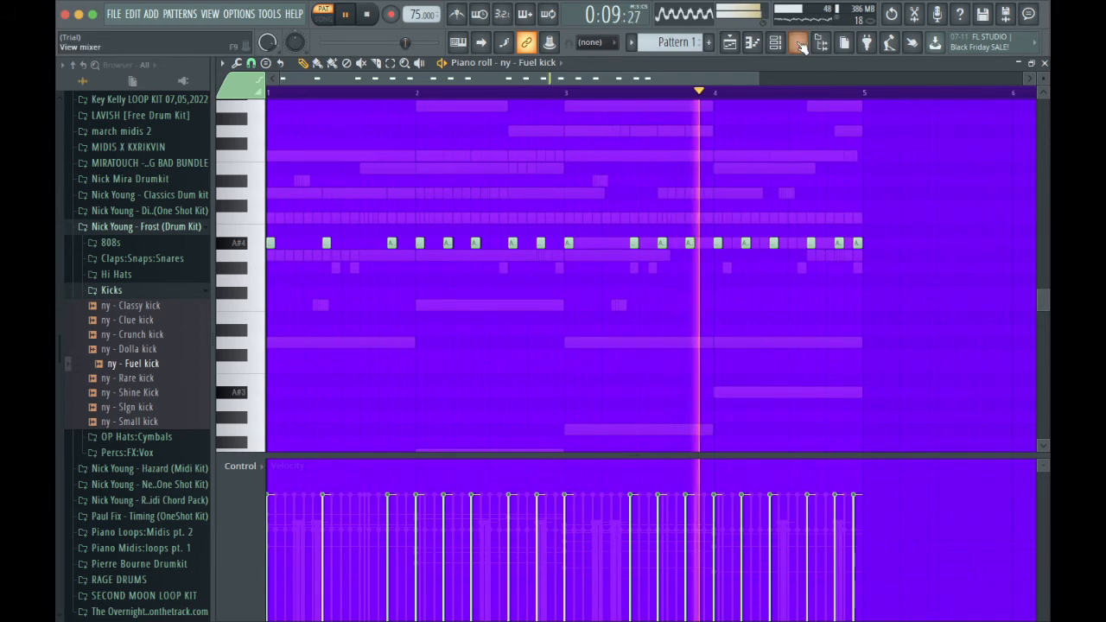
Select the channels from ny - NoCap snare to ny - Fuel kick in the channel rack.
key(F6)
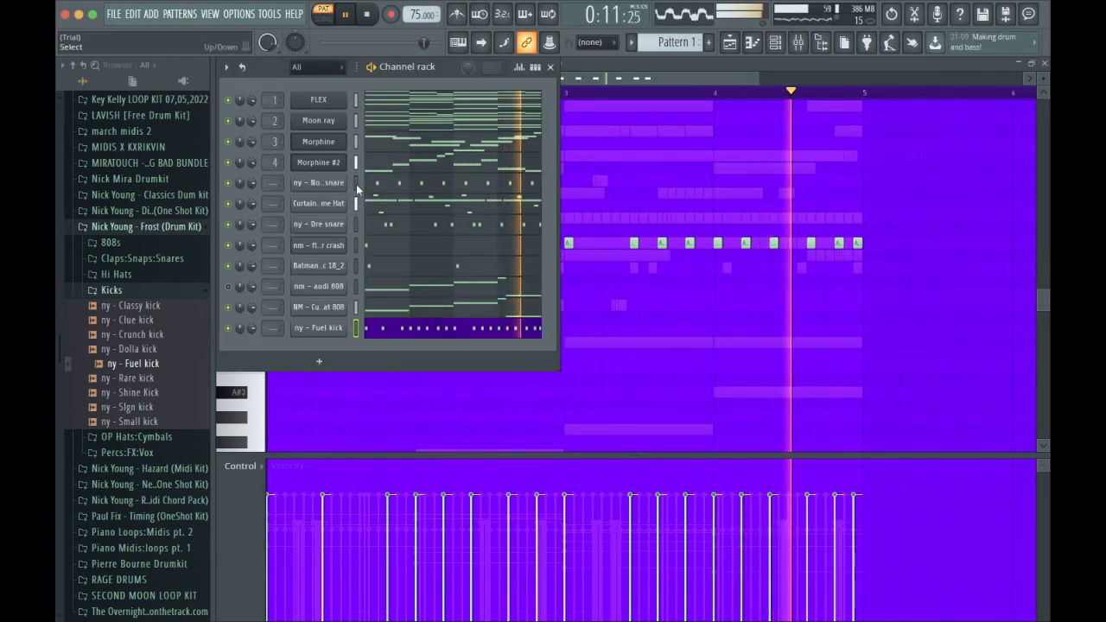
drag(356, 183, 354, 341)
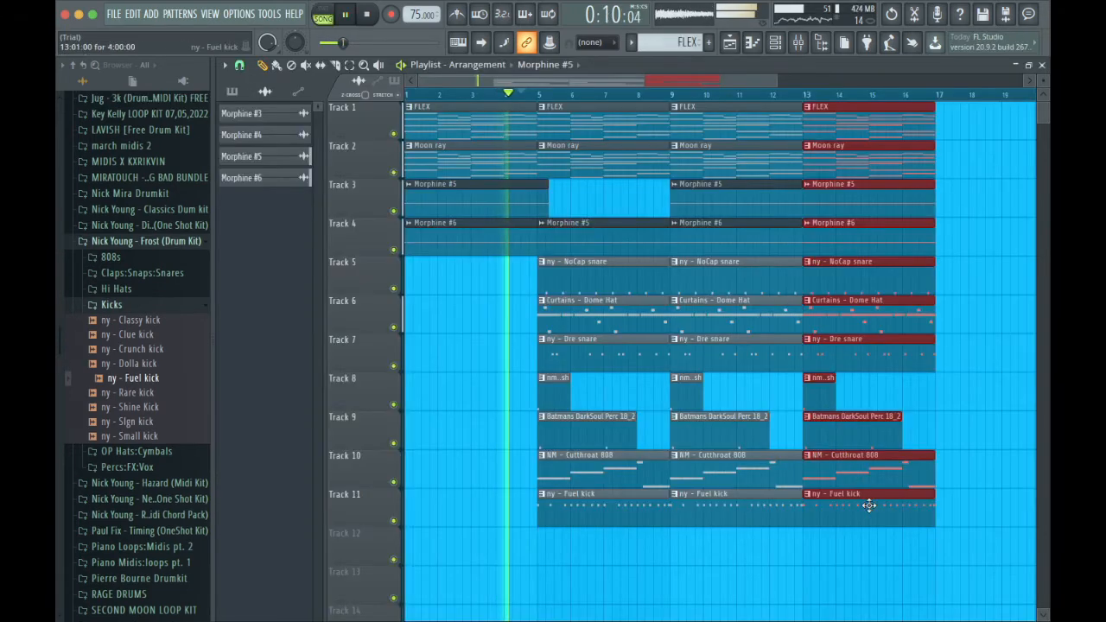
Delete the ny - Fuel kick clip at bar 13 and duplicate the selected bar 13 section to bar 17.
right_click(870, 505)
key(ctrl+b)
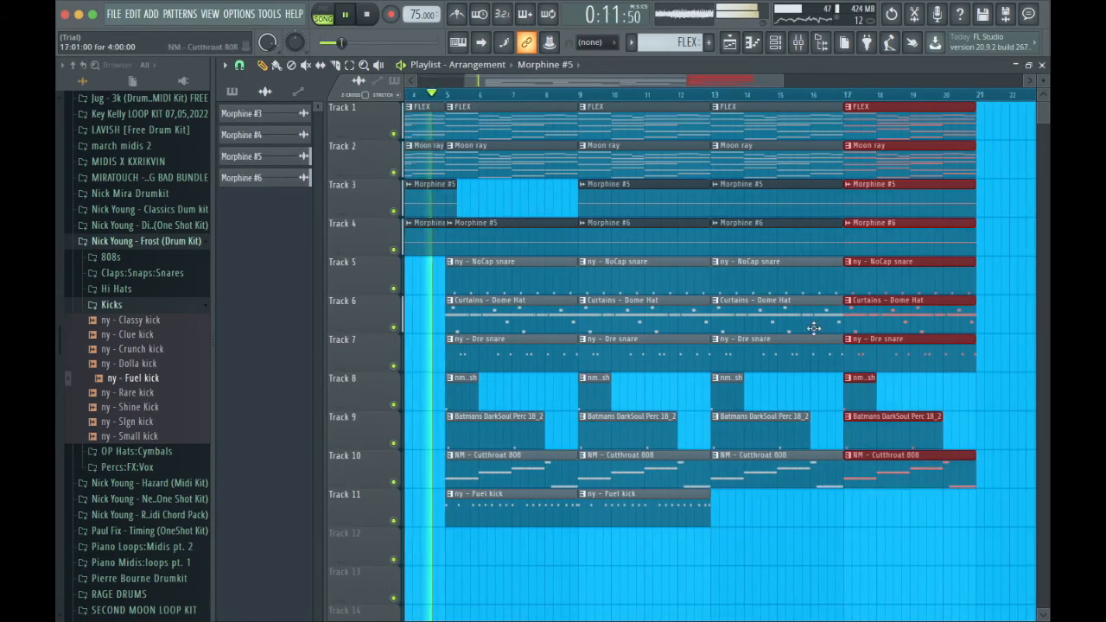
Delete both Morphine clips at bar 13 and Morphine #5 at bar 17, and place a ny - Fuel kick clip at bar 17 on Track 11.
right_click(772, 204)
right_click(821, 227)
right_click(878, 206)
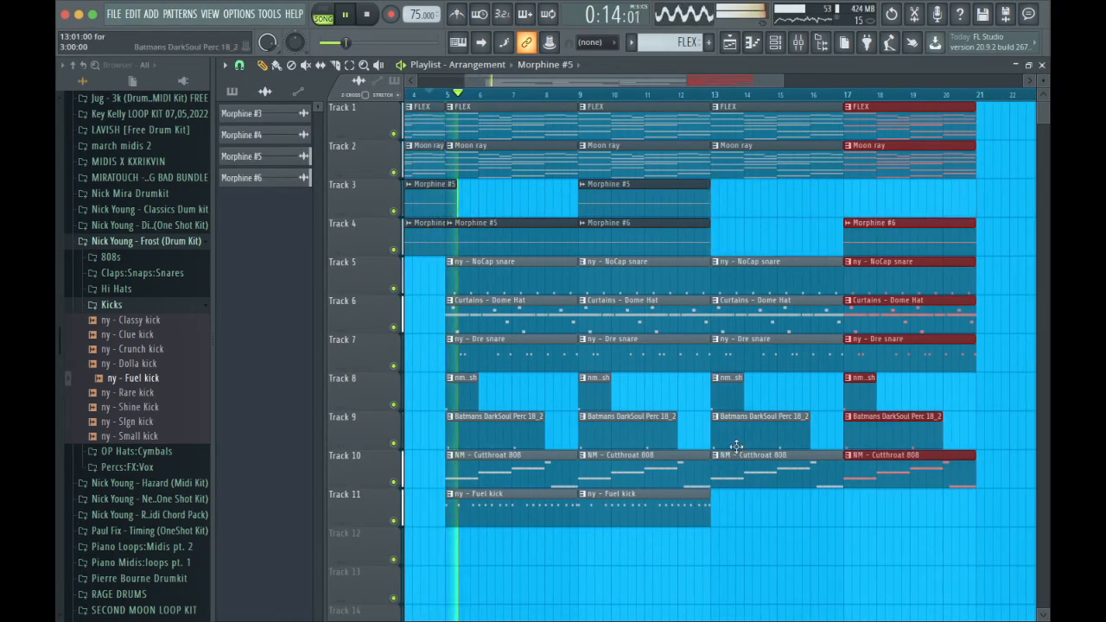
click(707, 507)
click(849, 506)
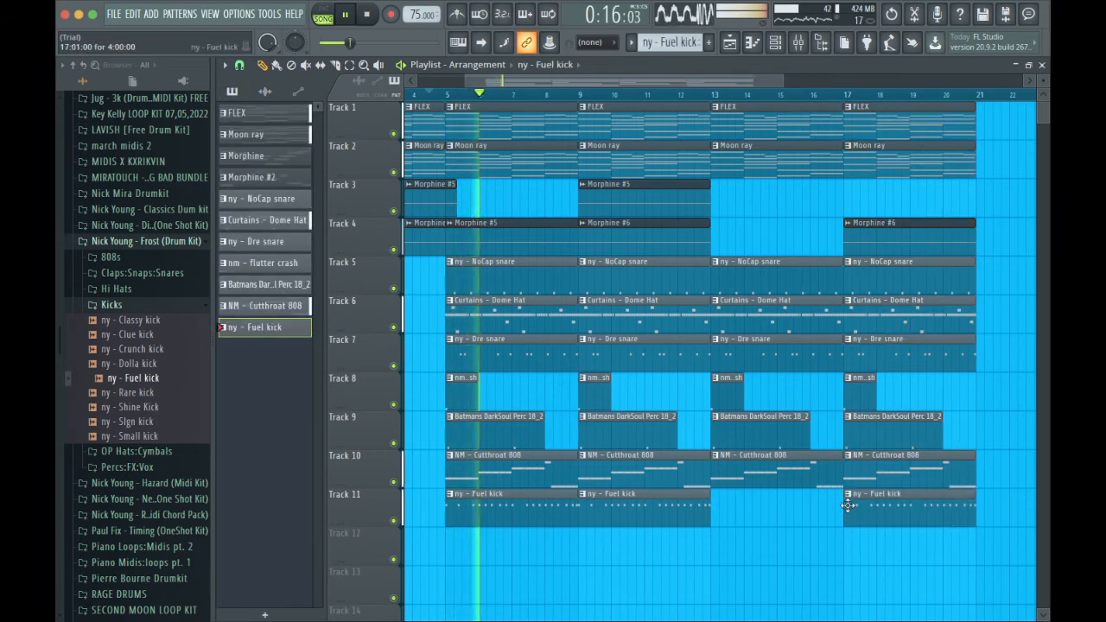
Move the Morphine #5 clip at bar 5 from Track 4 up to Track 3.
scroll(778, 302, left, 3)
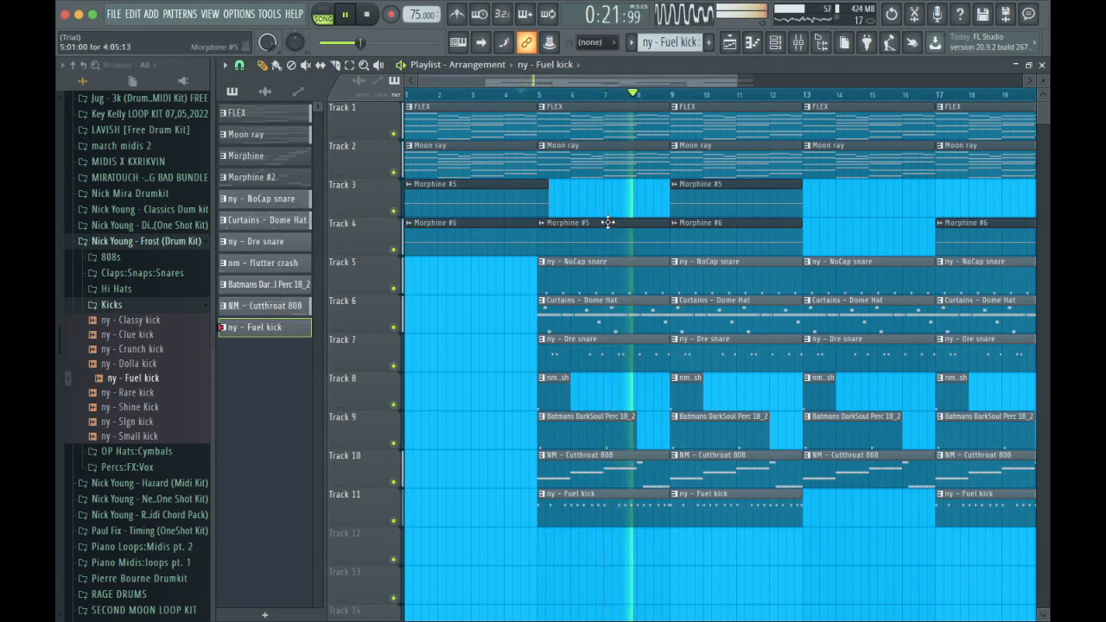
drag(608, 232, 609, 200)
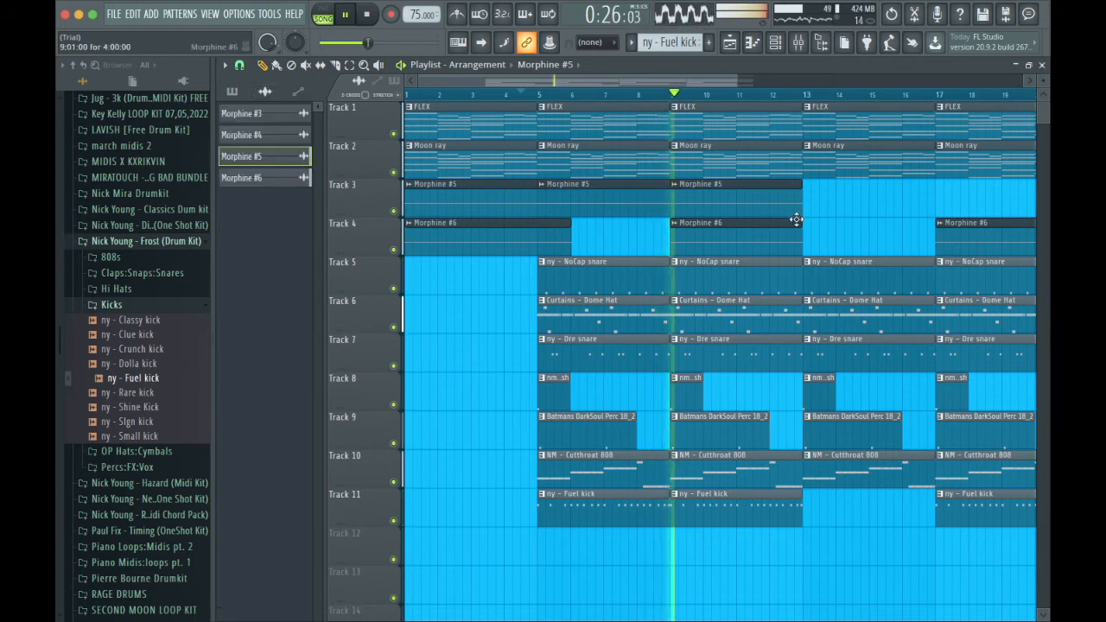
Shorten the Curtains - Dome Hat and ny - Dre snare clips at bar 13 so they end a quarter bar before bar 17.
scroll(796, 219, right, 3)
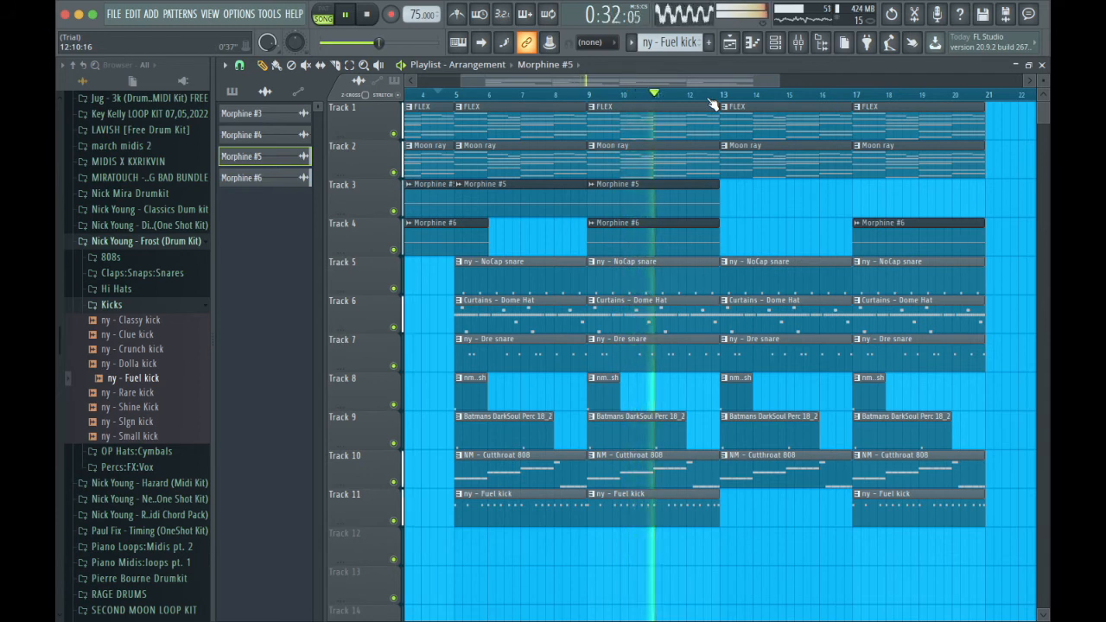
scroll(666, 164, left, 3)
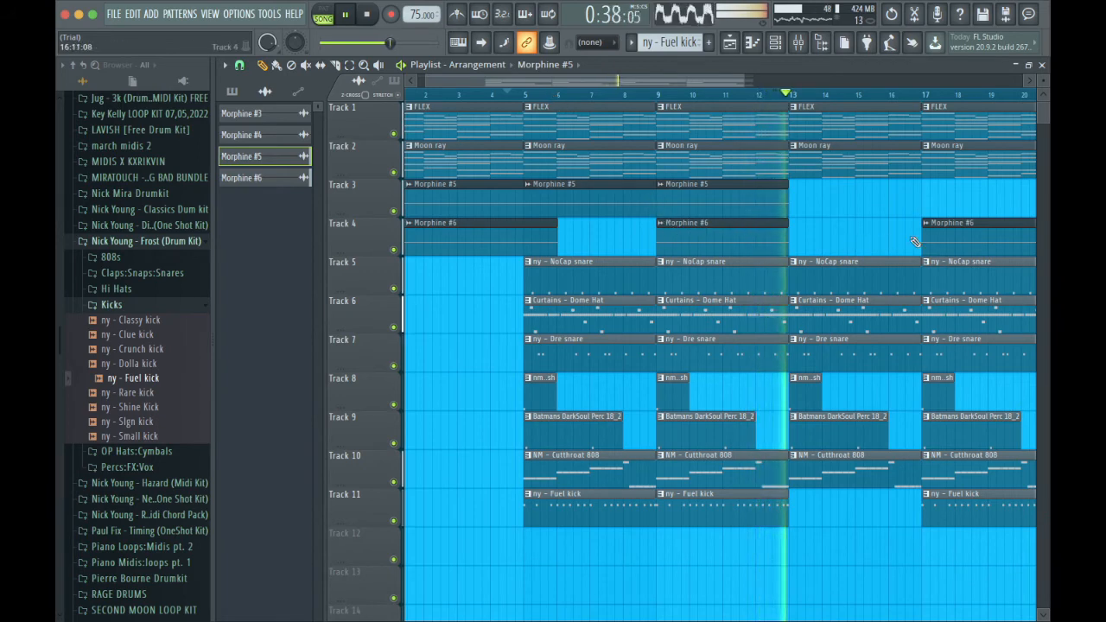
scroll(892, 323, right, 4)
scroll(892, 325, down, 1)
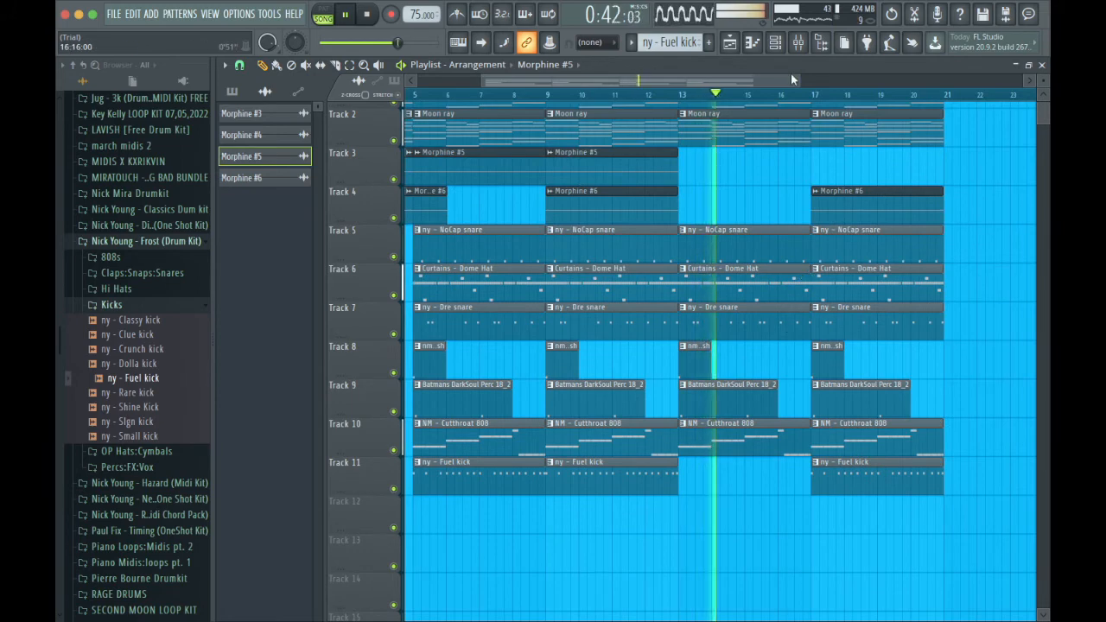
drag(795, 79, 654, 83)
drag(656, 83, 786, 99)
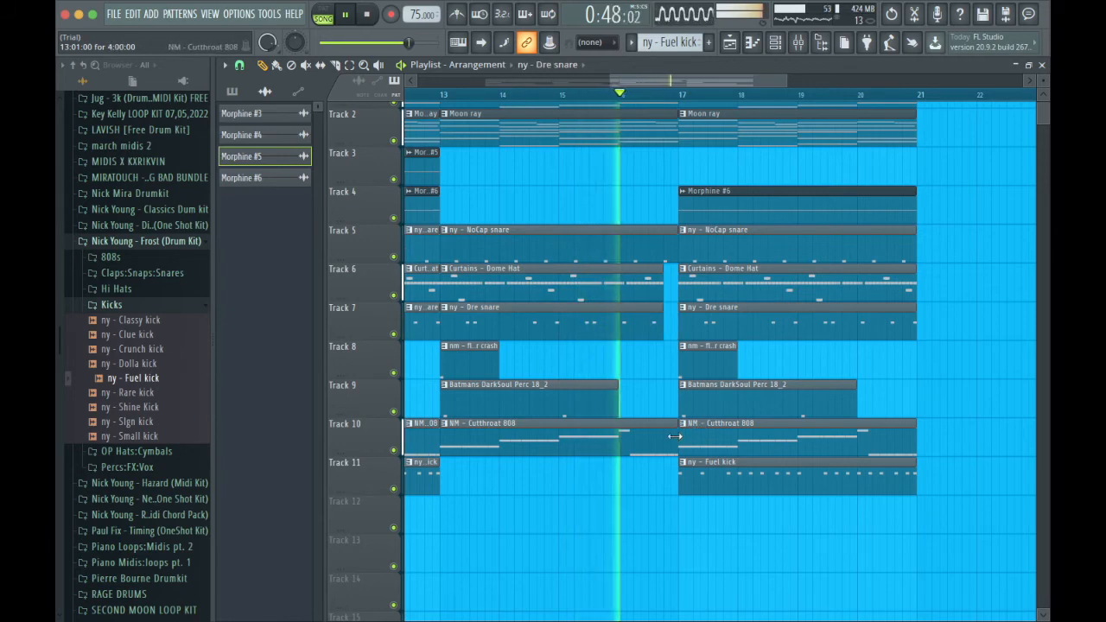
scroll(673, 427, up, 1)
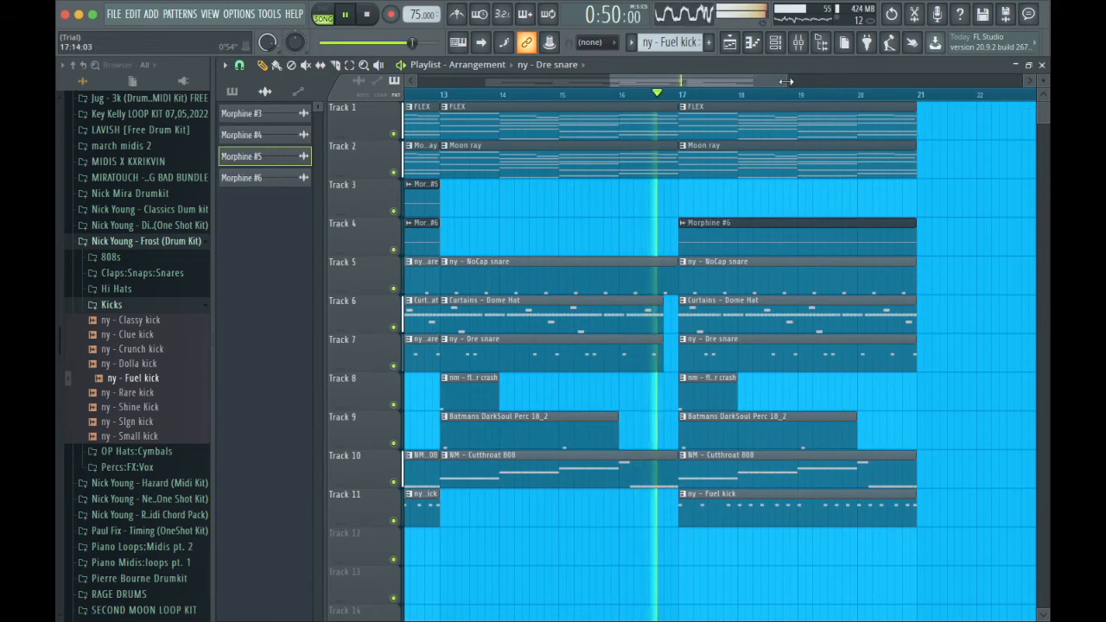
Select every clip from bar 1 to bar 21 and duplicate the section twice, filling the playlist up to bar 61.
drag(786, 81, 825, 134)
drag(793, 81, 968, 88)
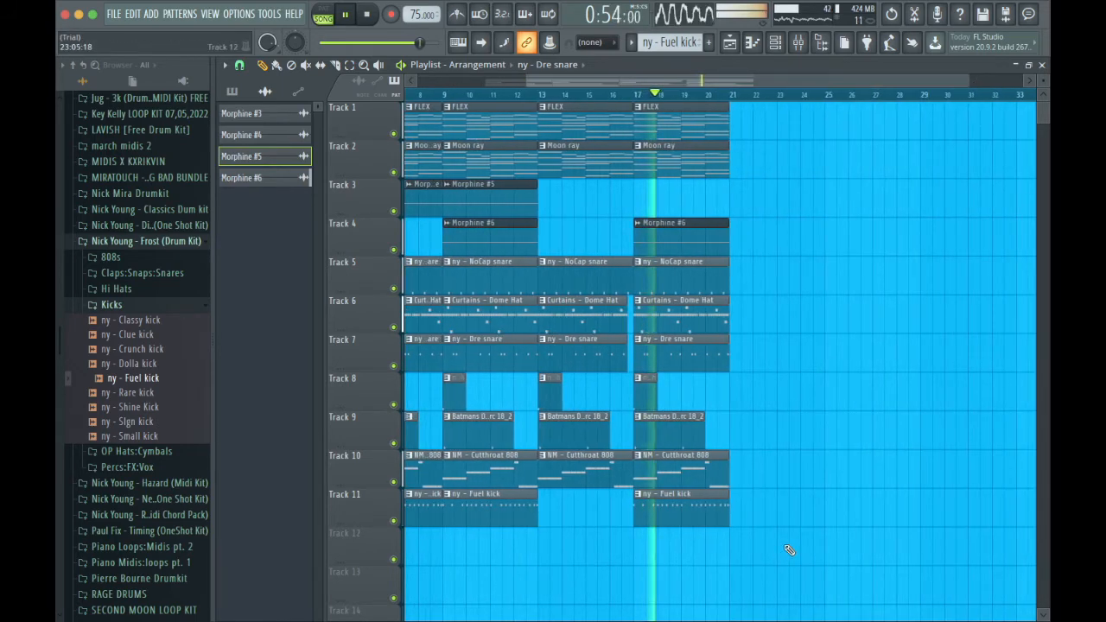
drag(789, 550, 361, 123)
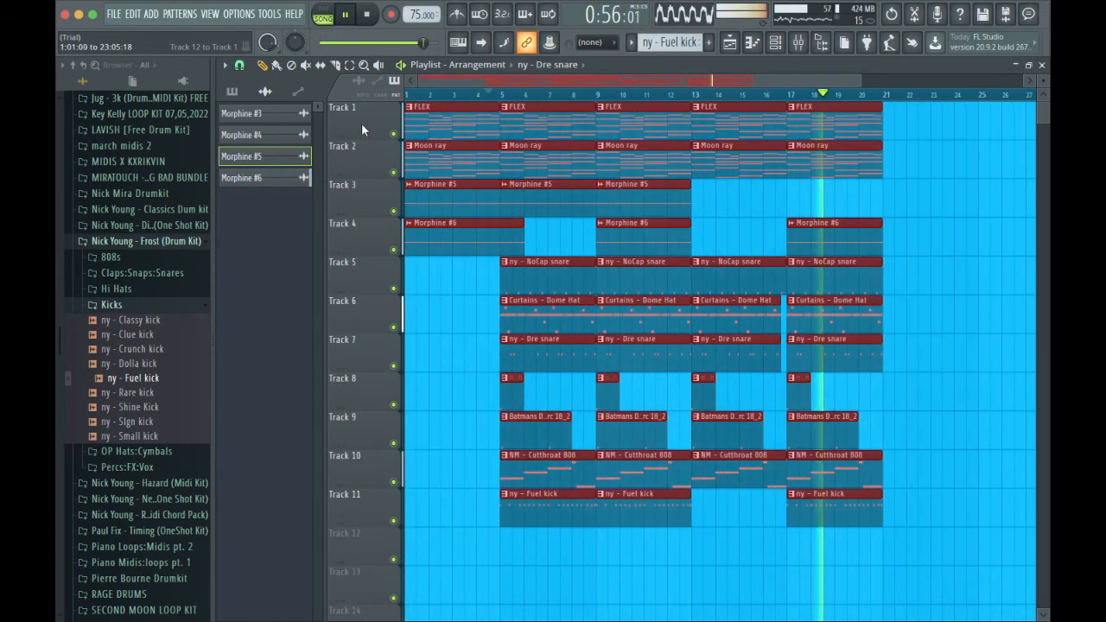
key(ctrl+b)
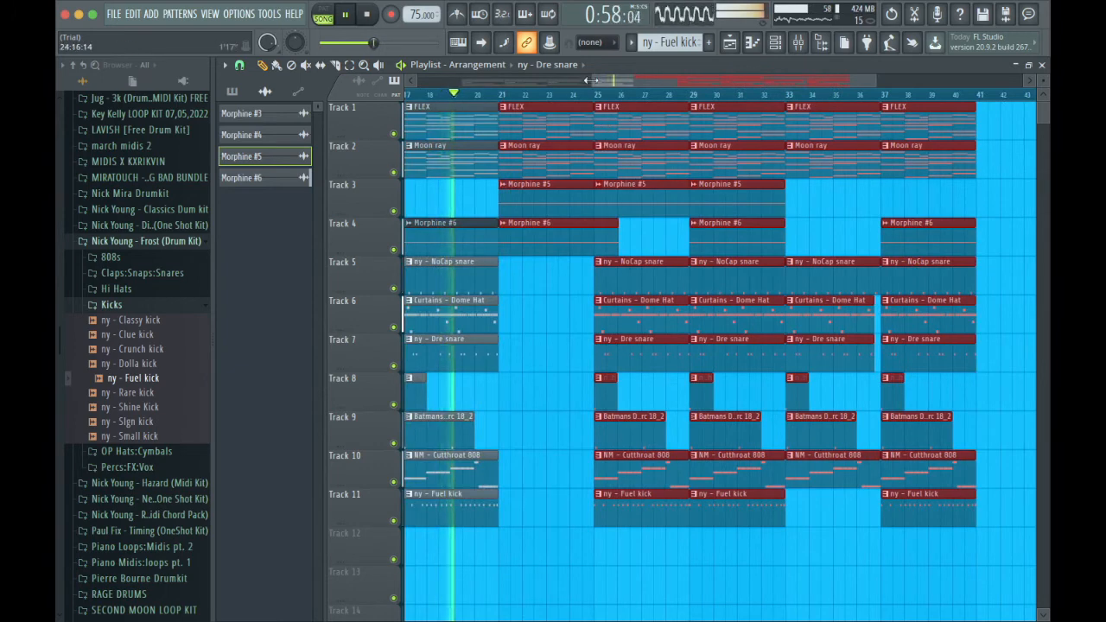
drag(592, 81, 415, 81)
mouse_move(738, 114)
mouse_down()
mouse_move(439, 117)
mouse_move(791, 123)
mouse_move(733, 130)
mouse_up()
key(ctrl+b)
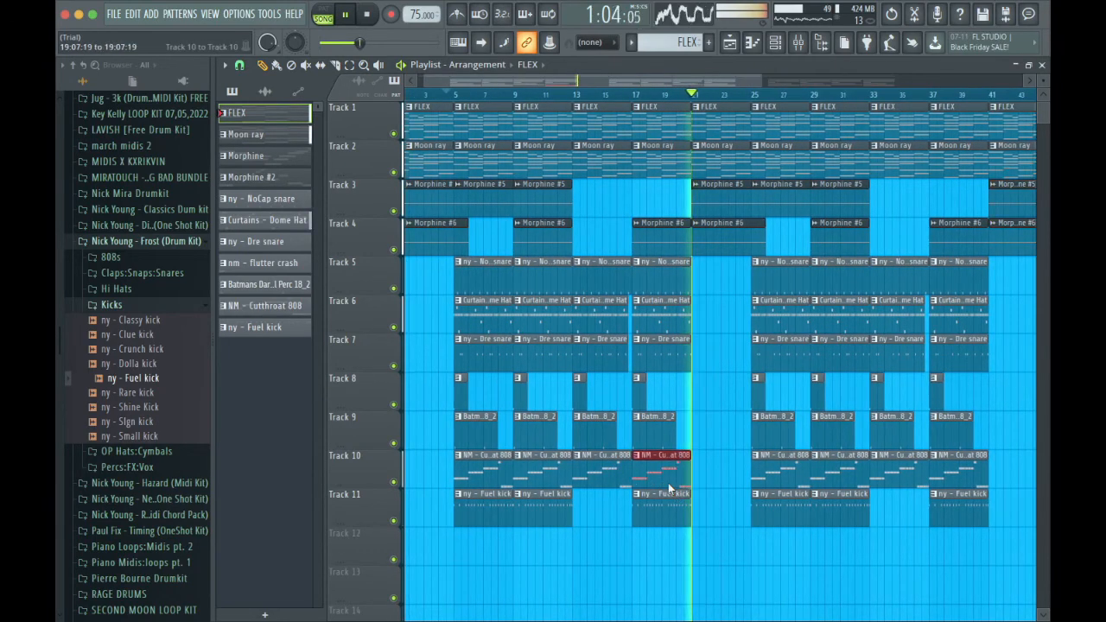
Duplicate the NM - Cutthroat 808 clip at bar 17 to bar 21 on Track 10.
key(super+b)
key(super+space)
click(708, 399)
right_click(719, 406)
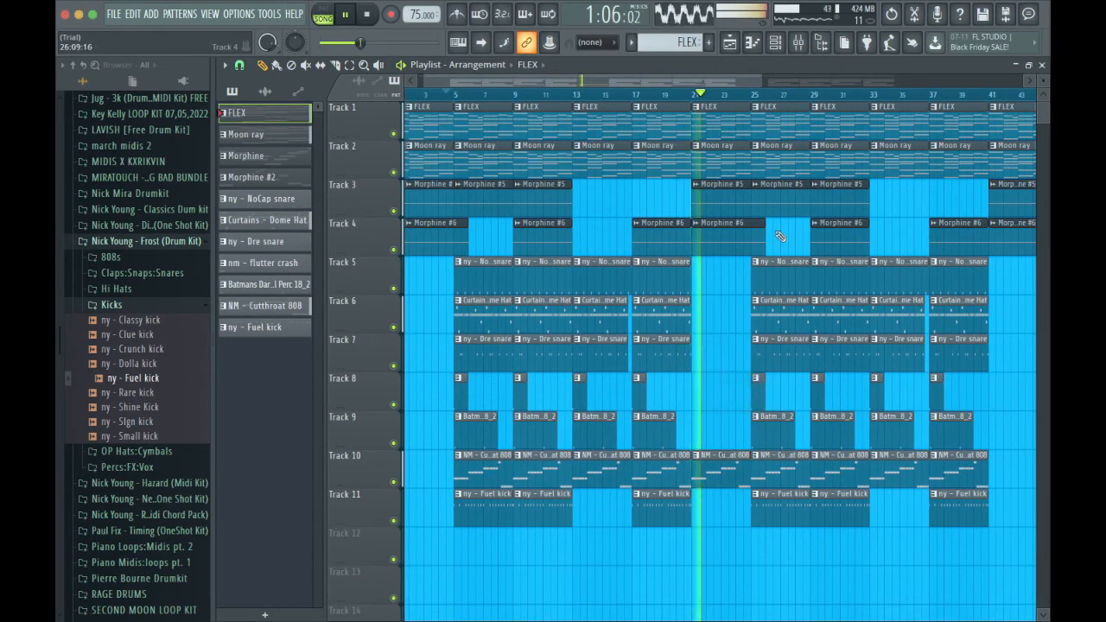
Place a Morphine #6 clip at bar 25 on Track 4 and add an NM - Cutthroat 808 clip at bar 41 on Track 10.
click(746, 236)
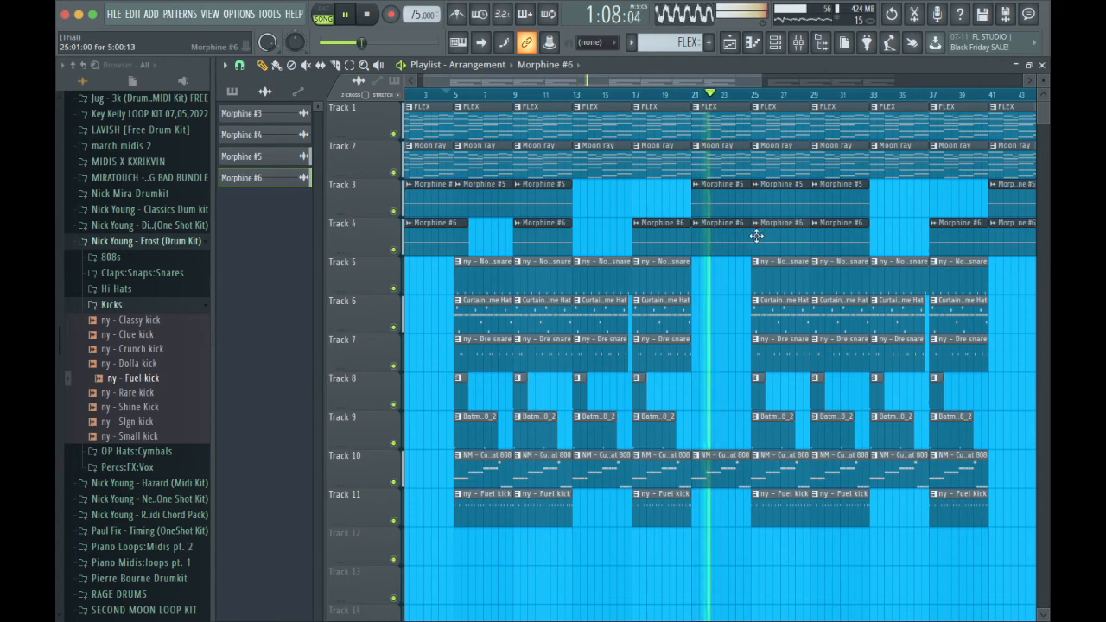
scroll(858, 236, right, 2)
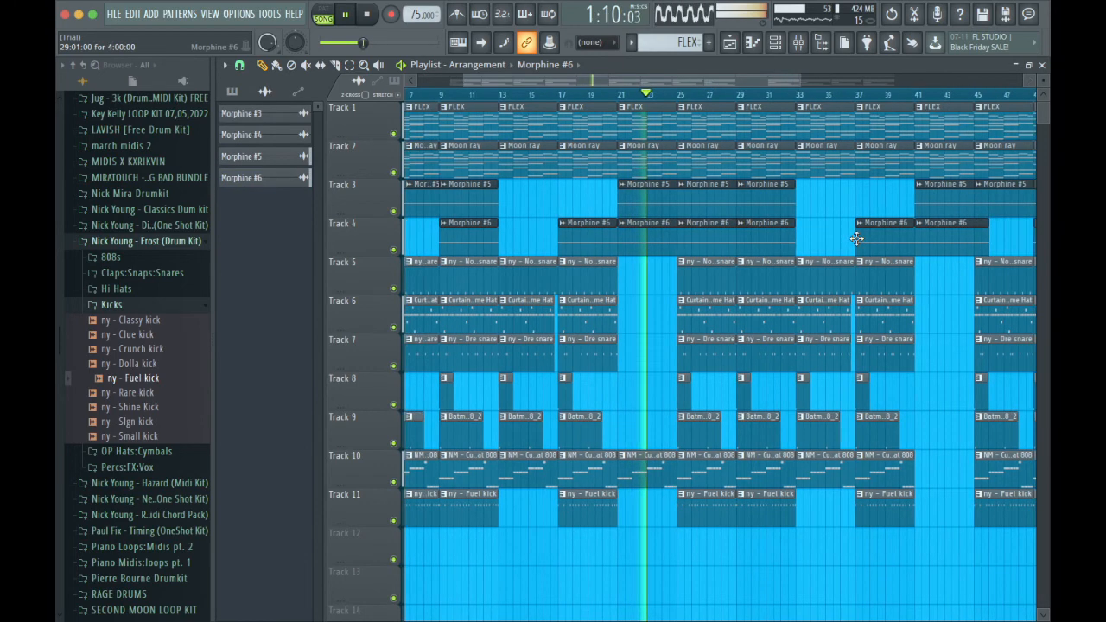
scroll(805, 290, right, 5)
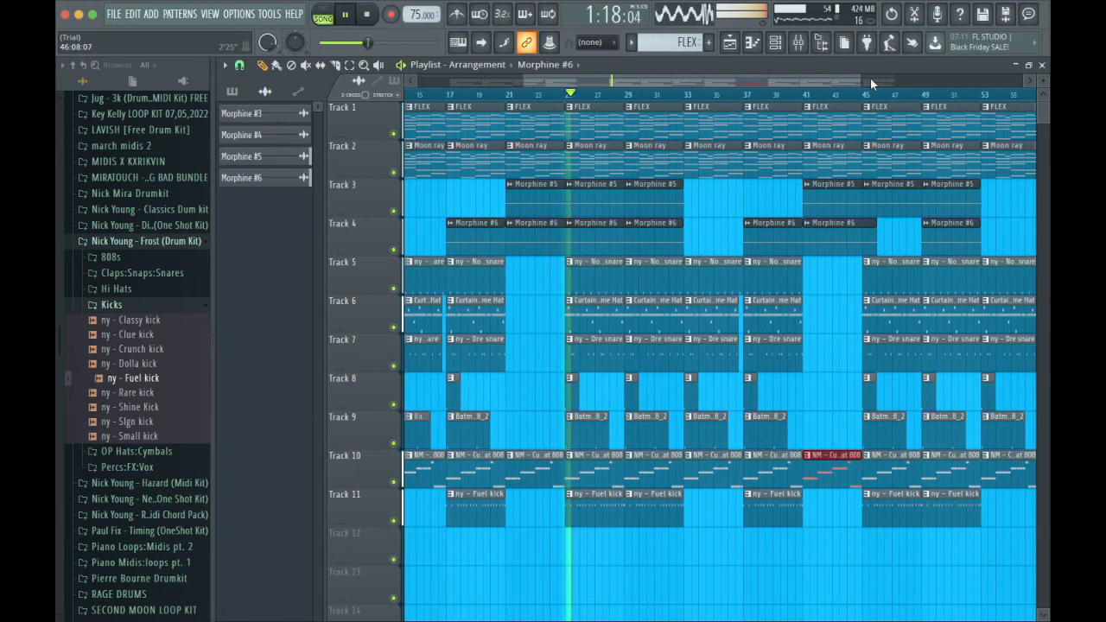
Duplicate the ny - NoCap snare and Curtains - Dome Hat clips at bar 25 and move the copies to bar 21.
drag(870, 78, 657, 84)
drag(608, 323, 608, 280)
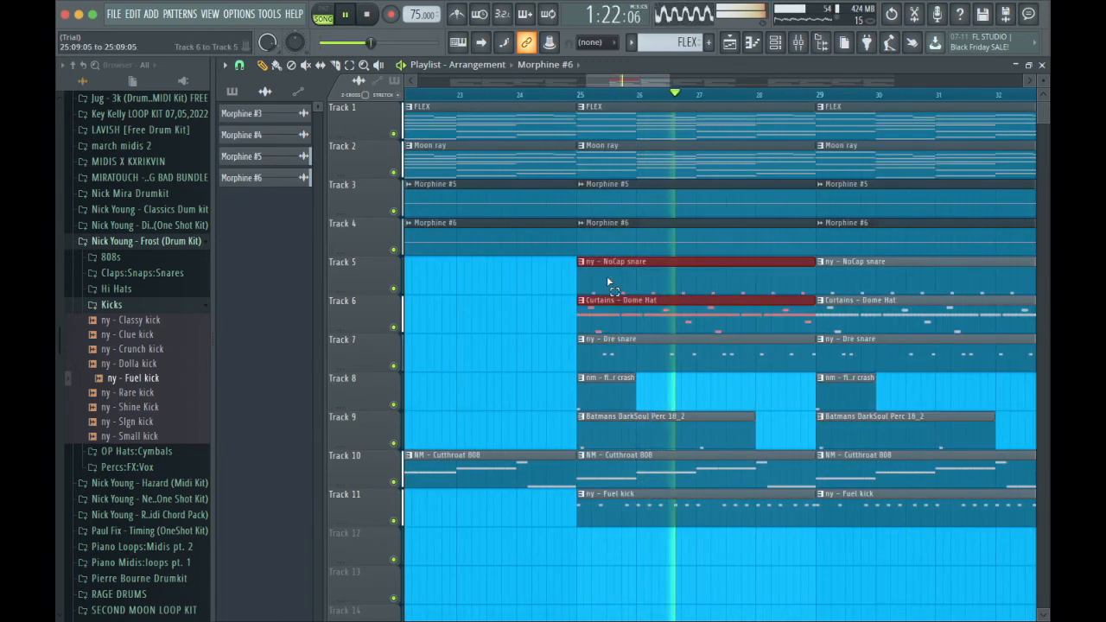
key(ctrl+b)
drag(787, 263, 347, 271)
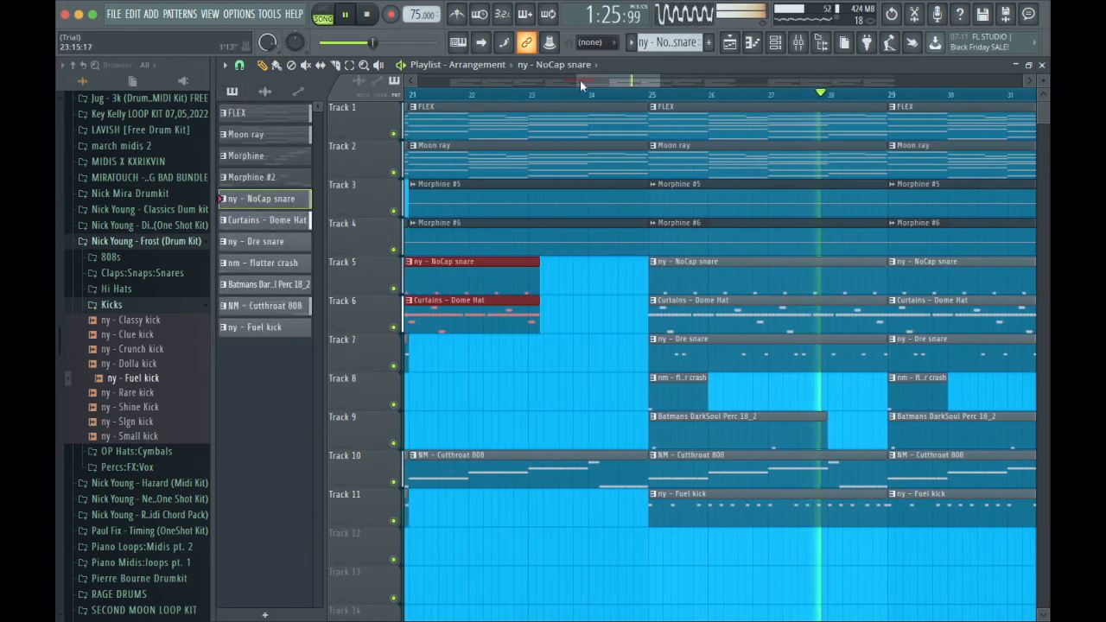
drag(580, 80, 420, 82)
mouse_move(853, 290)
mouse_down()
mouse_move(739, 296)
mouse_move(951, 301)
mouse_move(862, 309)
mouse_up()
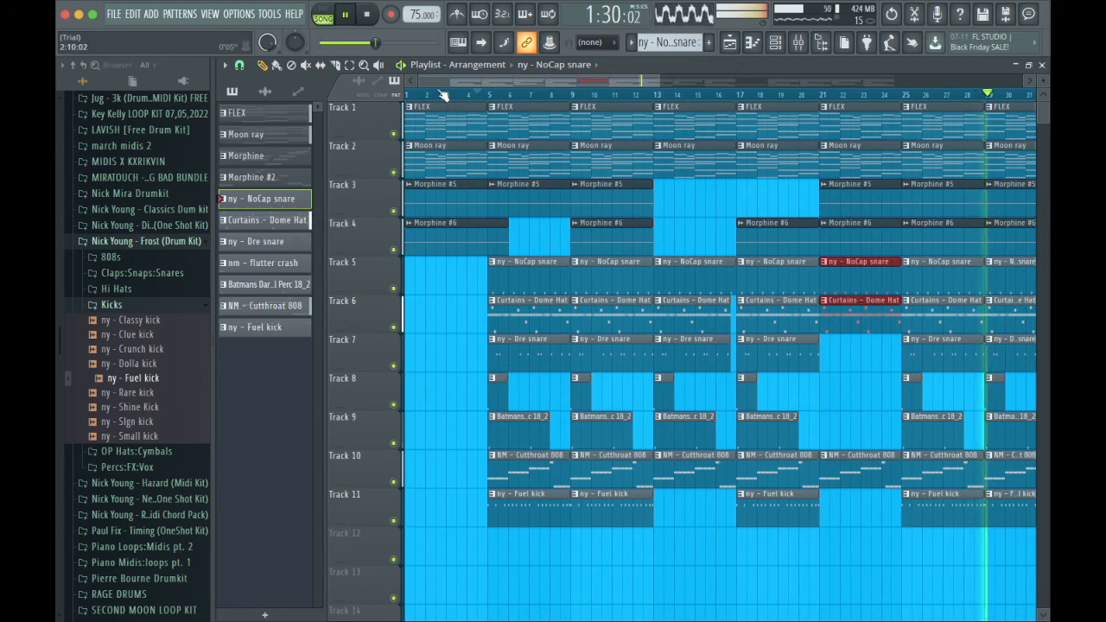
Trim the snare and hat copies at bar 21 to the last quarter bar before bar 25, and end the NM - Cutthroat 808 clip at that point.
drag(421, 81, 554, 82)
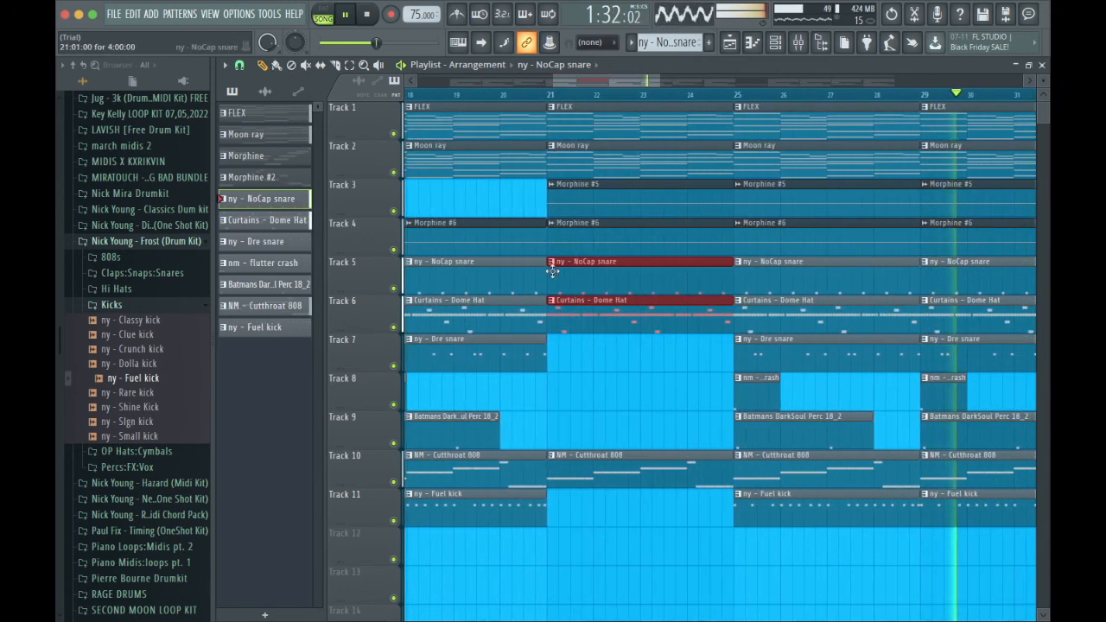
drag(552, 271, 718, 264)
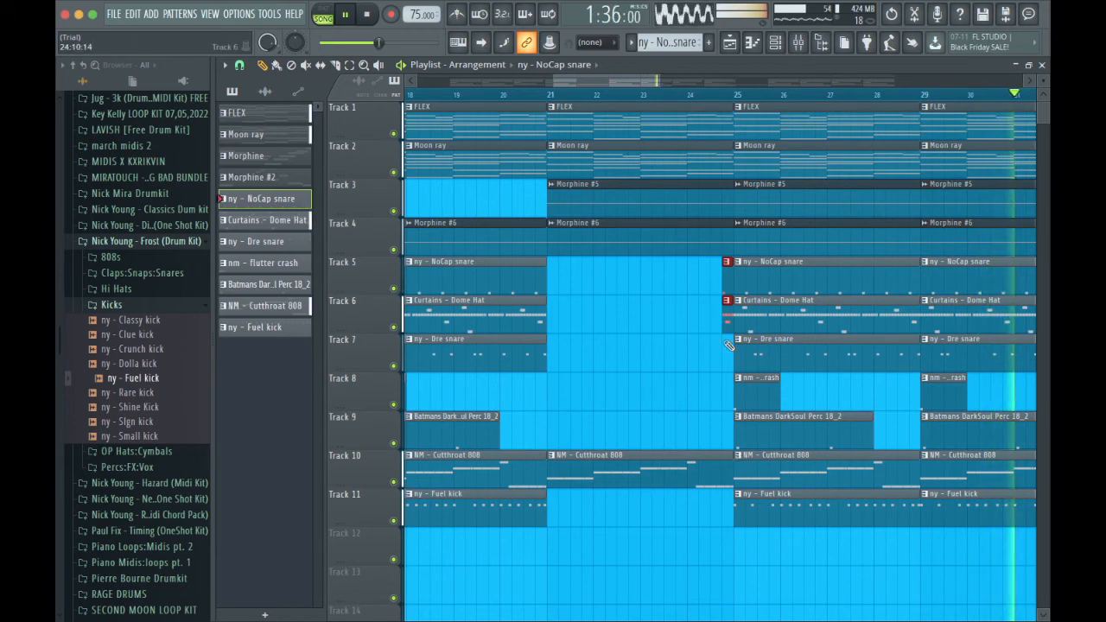
drag(731, 470, 722, 470)
Restart playback from about bar 23 to check the transition into bar 25.
key(space)
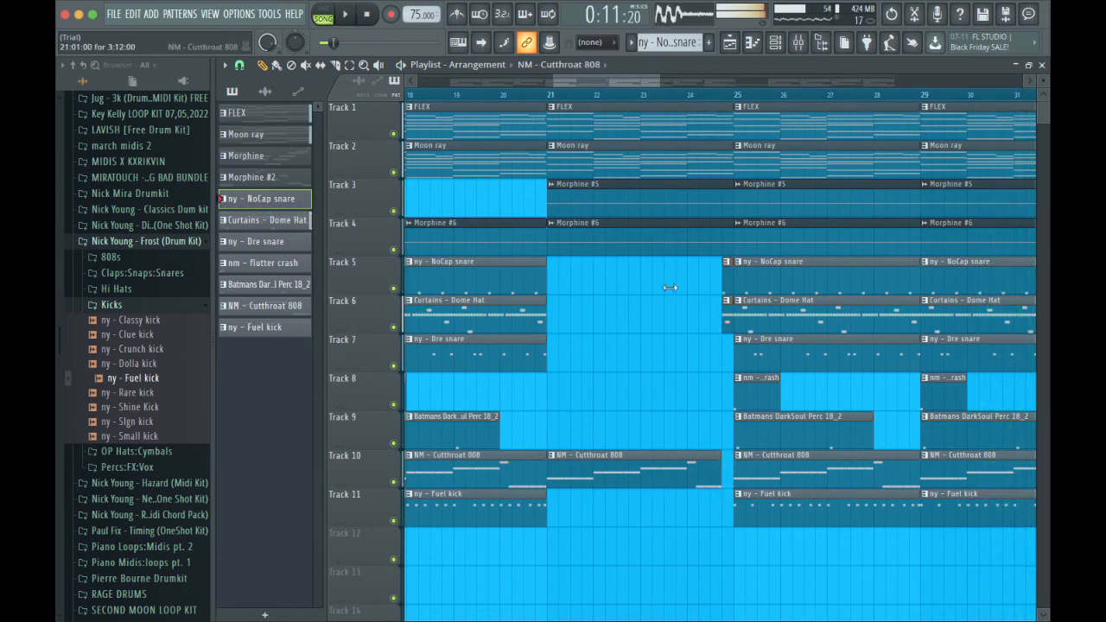
click(638, 98)
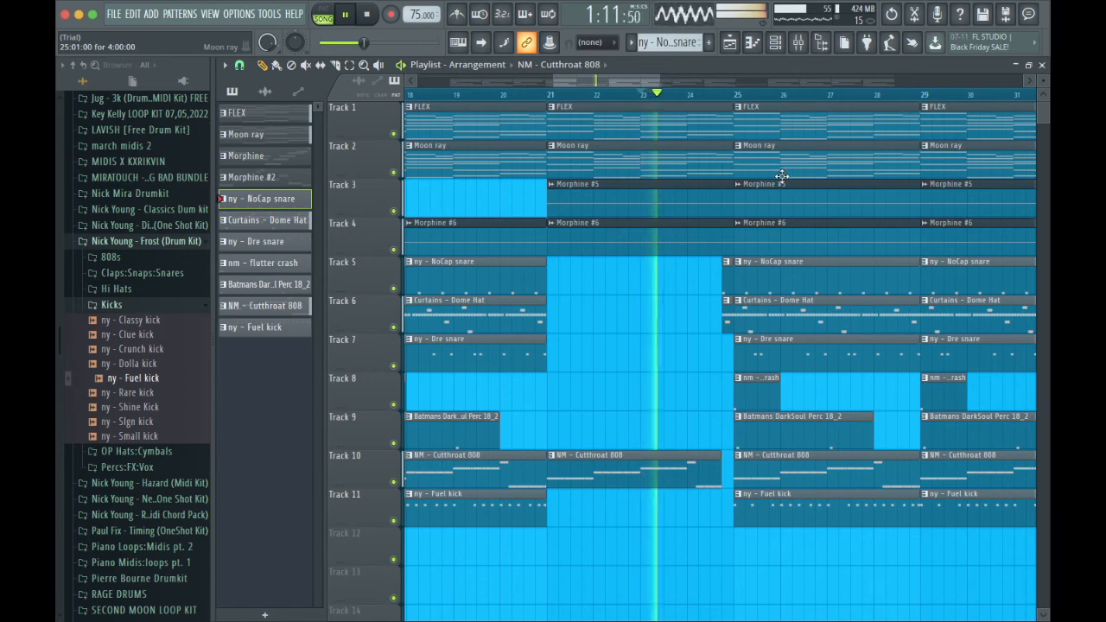
drag(659, 82, 735, 86)
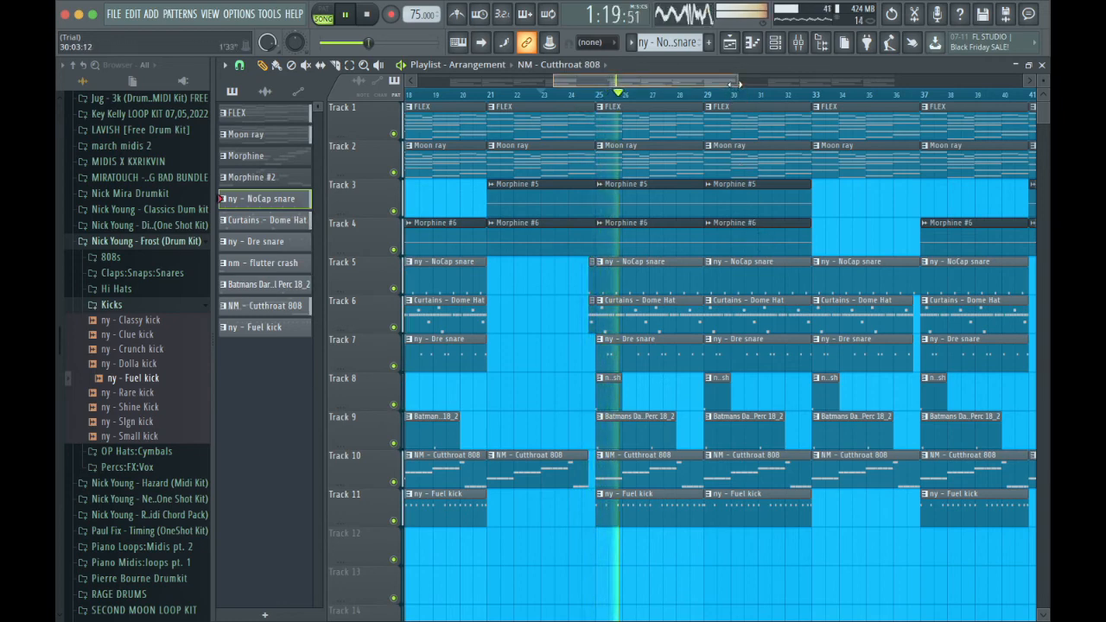
Select and delete all clips from bar 41 to bar 61.
drag(736, 83, 842, 84)
scroll(745, 347, right, 3)
scroll(727, 317, down, 1)
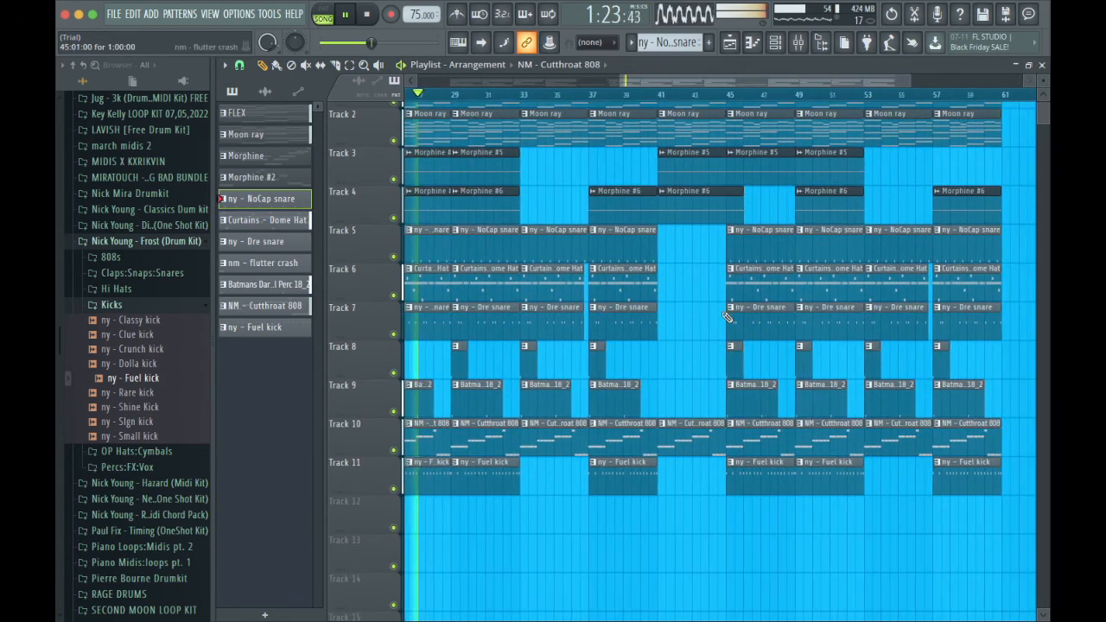
drag(909, 83, 1029, 85)
scroll(726, 362, left, 3)
scroll(727, 361, down, 1)
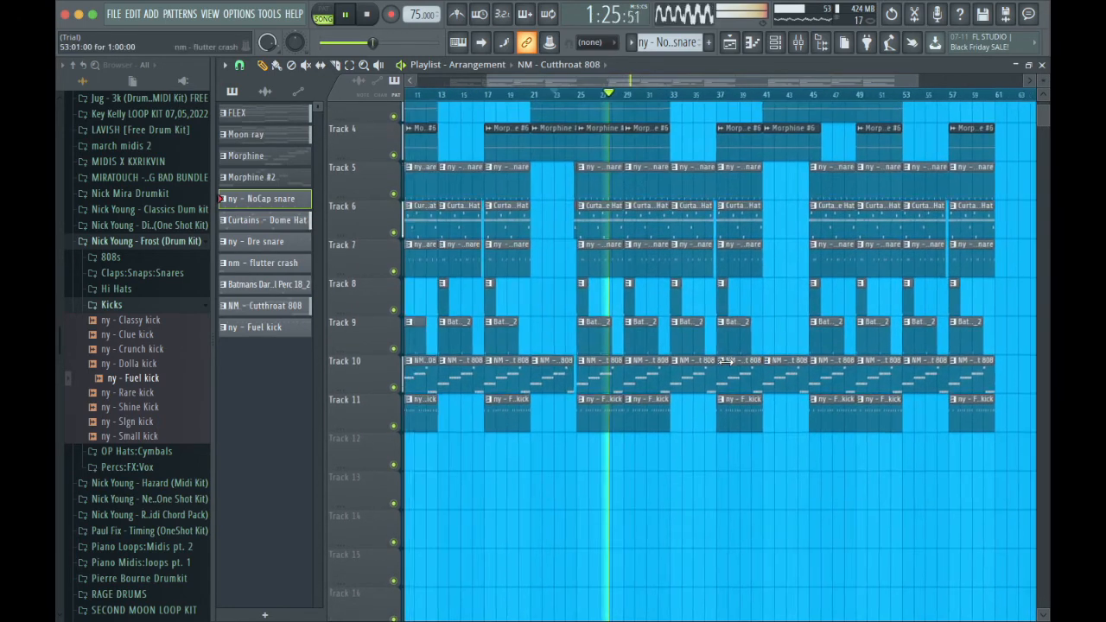
scroll(726, 362, left, 1)
drag(983, 446, 783, 97)
key(Delete)
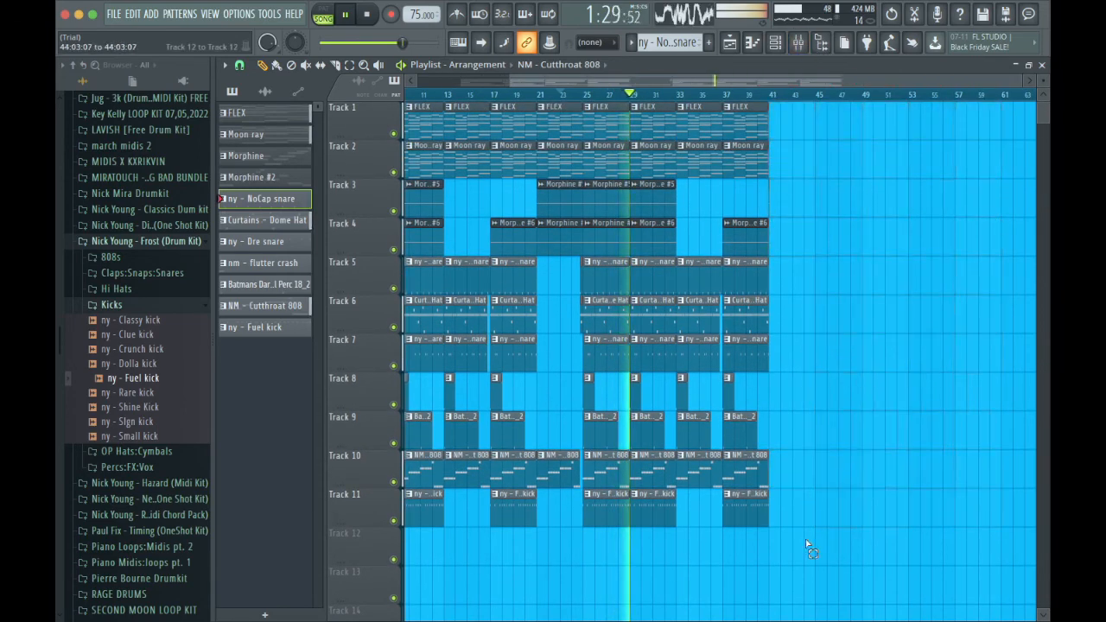
Select all clips from bar 21 to bar 41 and duplicate the section to bar 41.
drag(805, 563, 548, 77)
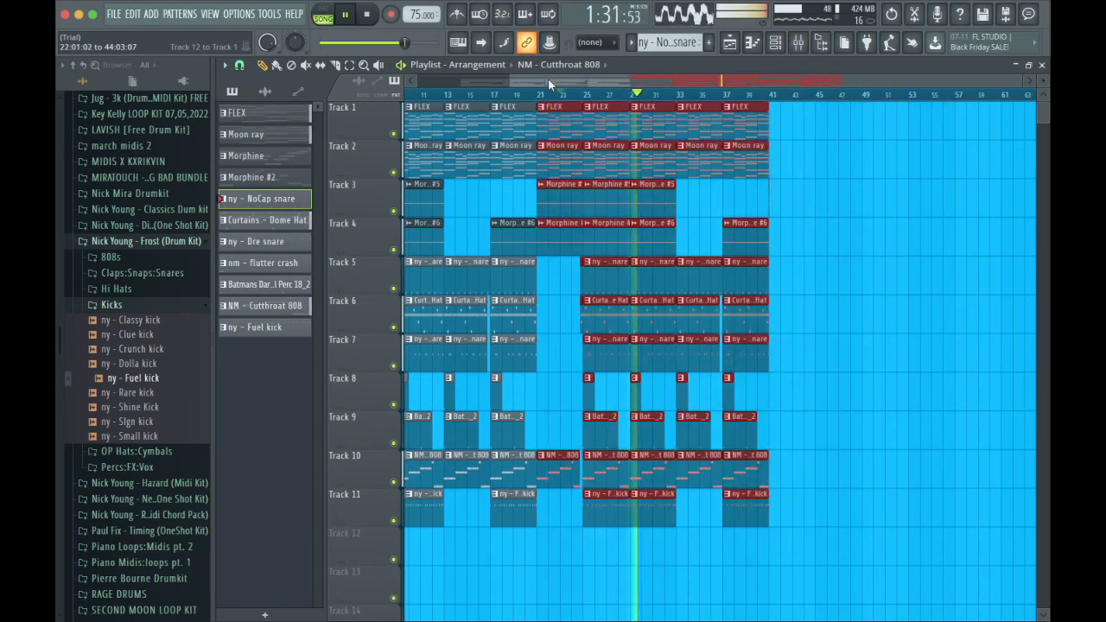
key(ctrl+b)
drag(793, 110, 831, 82)
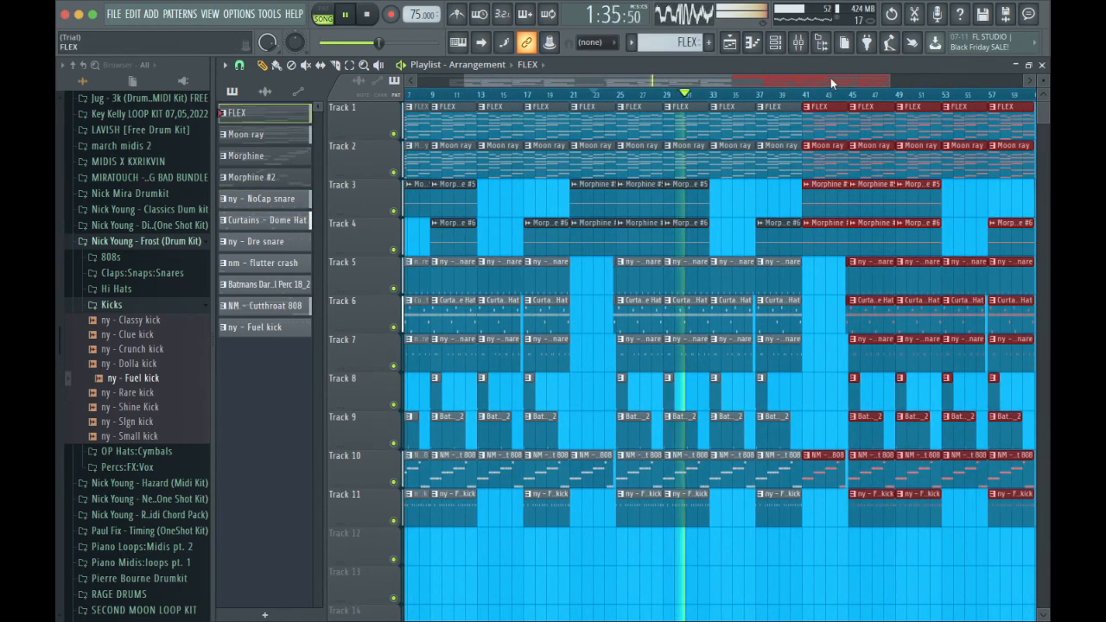
scroll(823, 190, right, 3)
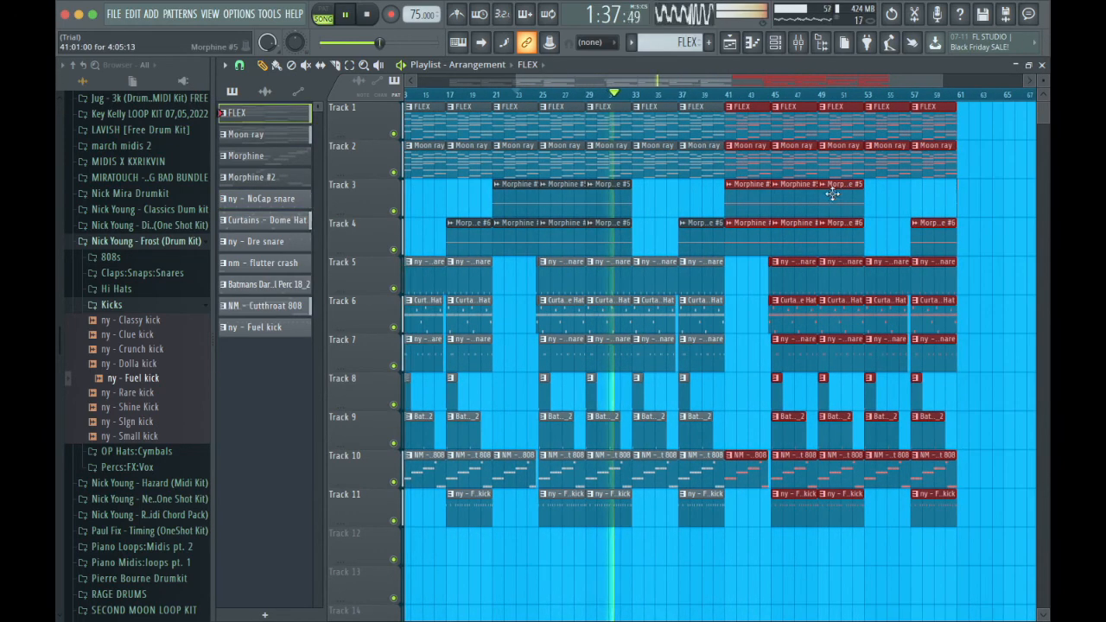
Set the time mix of Gross Beat on the Moon ray 2 mixer track to 35%.
click(798, 43)
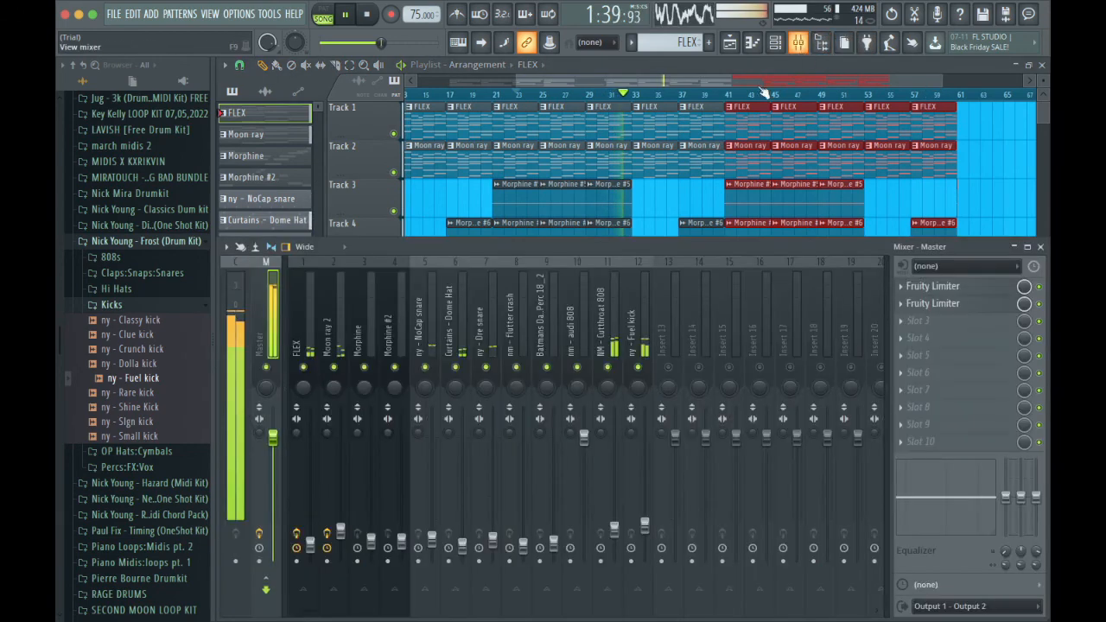
click(340, 320)
click(961, 285)
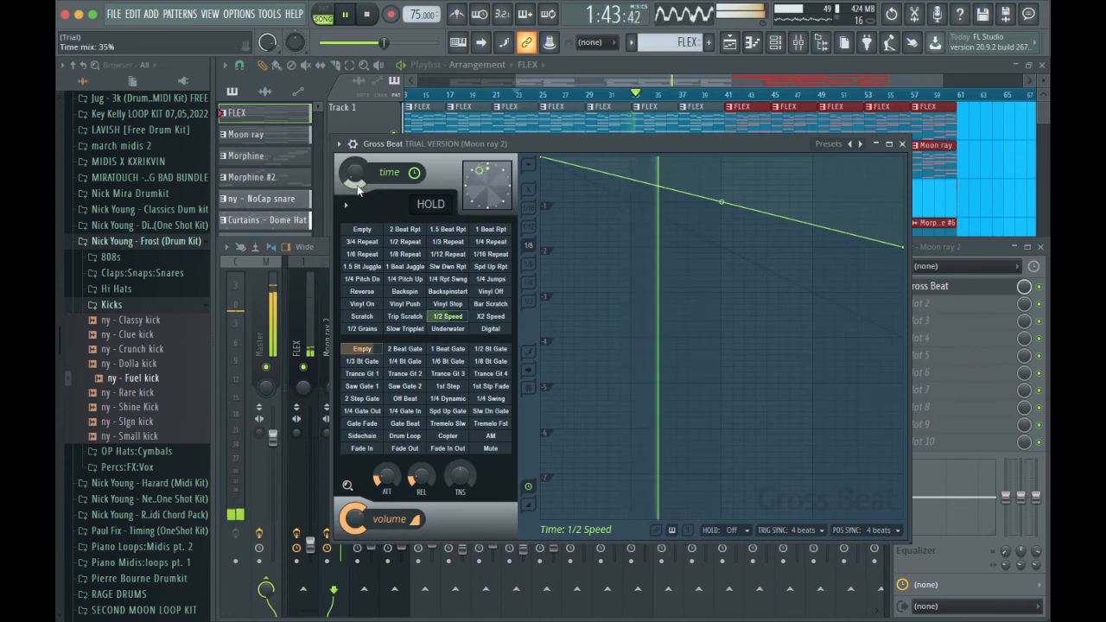
click(904, 145)
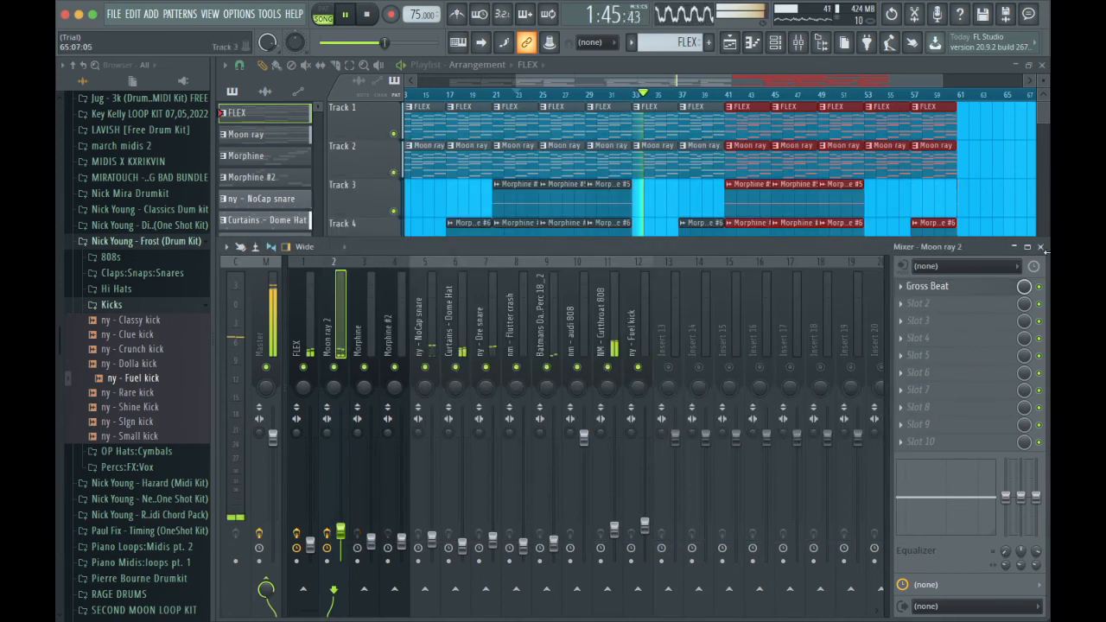
click(1042, 248)
Select and delete all clips in the last section, from bar 57 to bar 61.
scroll(910, 402, down, 1)
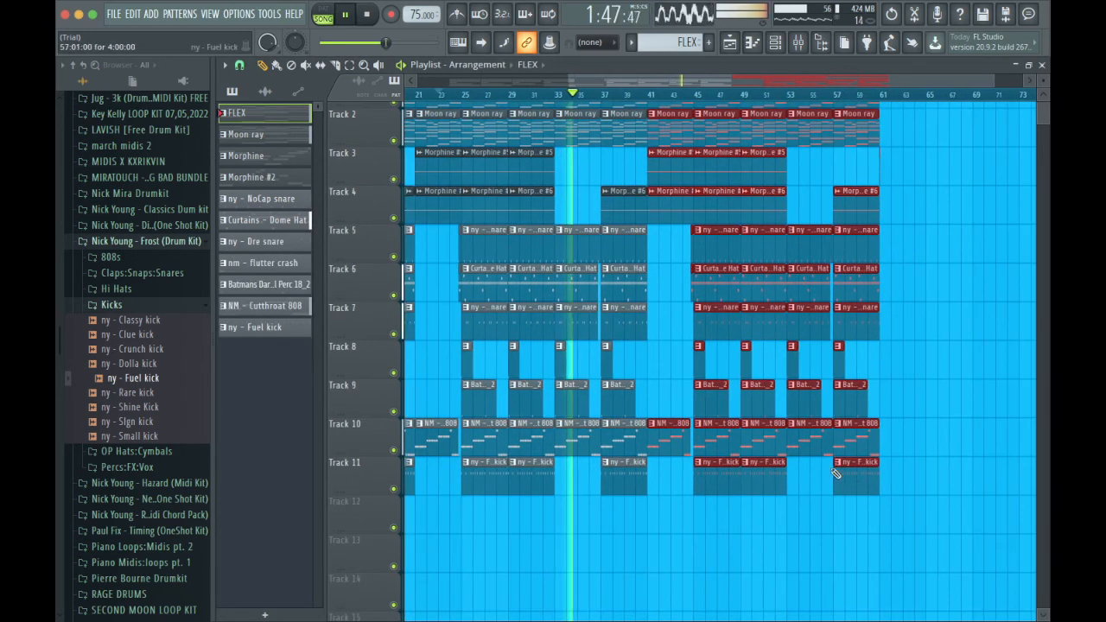
drag(873, 485, 852, 89)
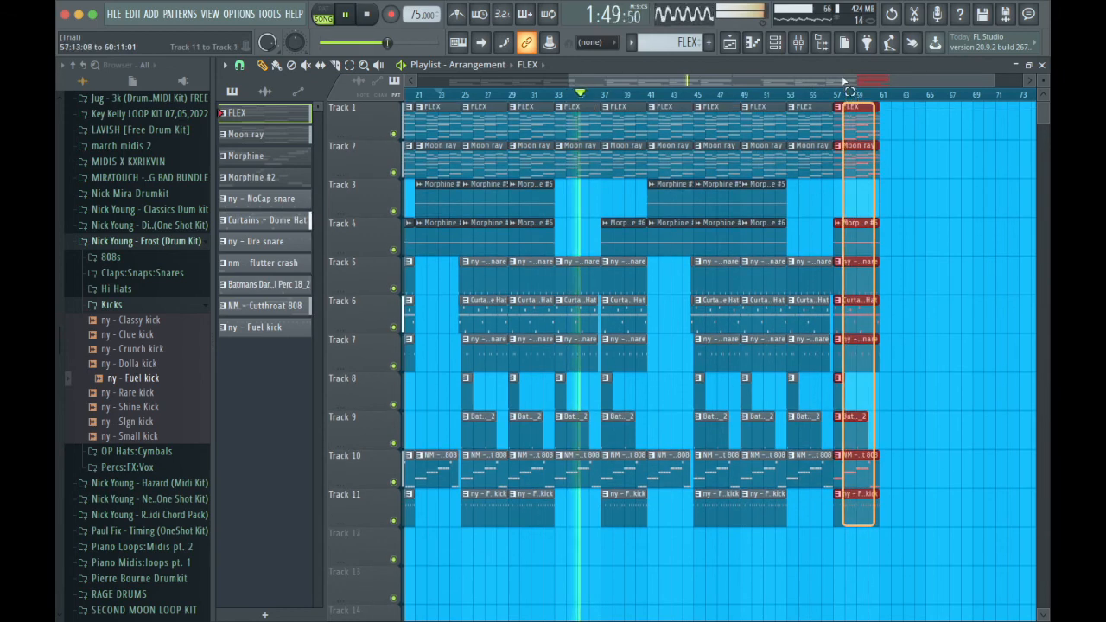
key(Delete)
Create an automation clip for the Master track's volume and close the mixer.
click(798, 42)
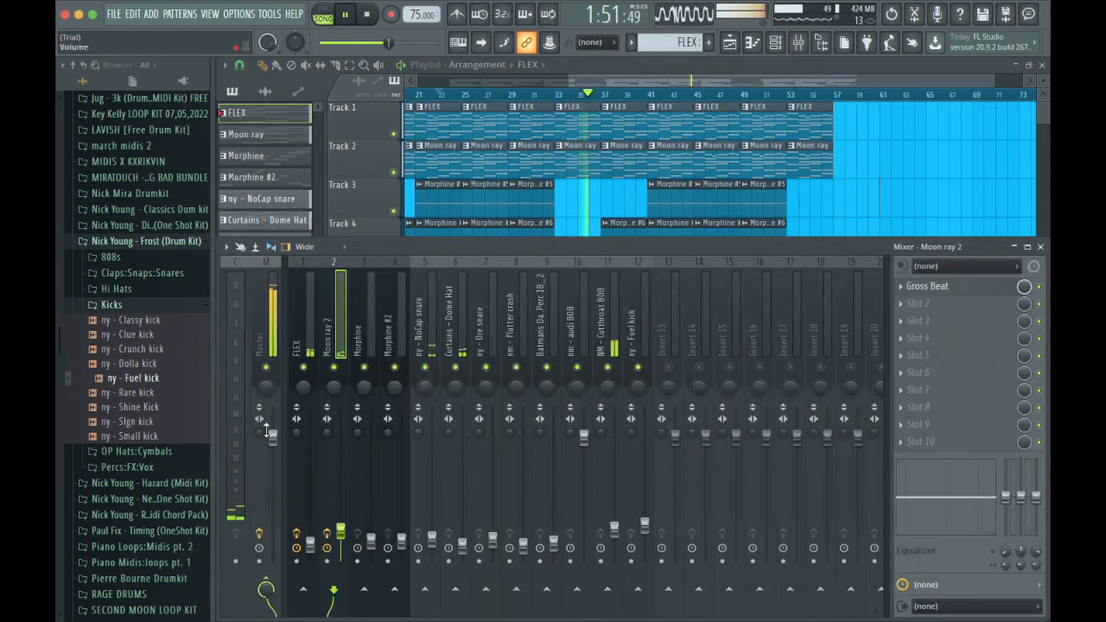
right_click(271, 435)
click(338, 500)
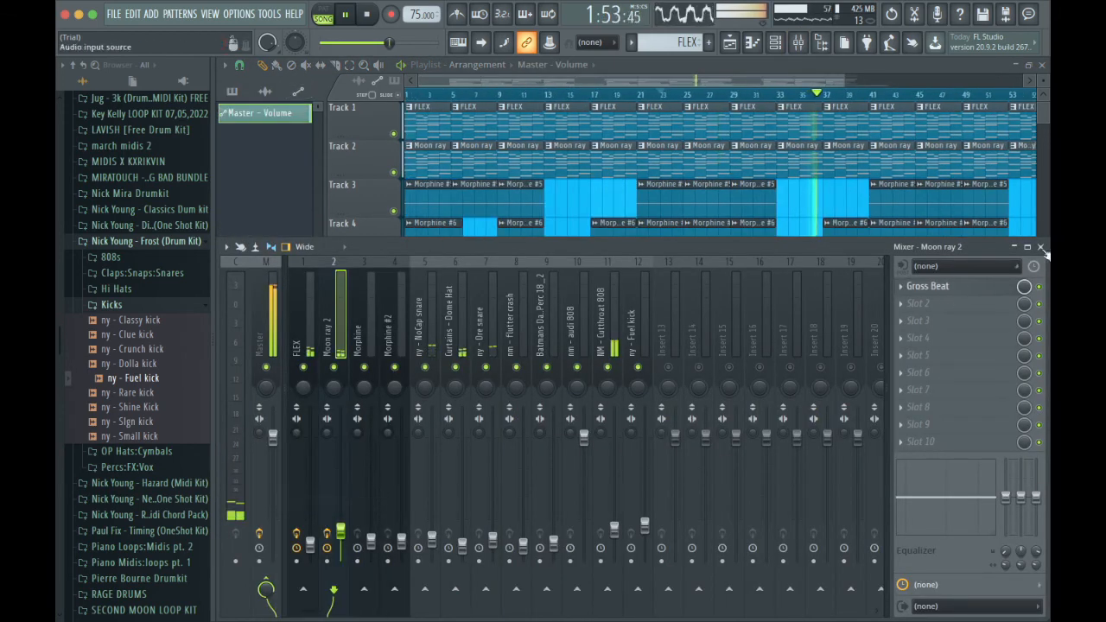
click(1041, 247)
Trim the Master volume automation clip on Track 12 so it ends with the arrangement at bar 57.
scroll(828, 386, down, 1)
scroll(828, 386, right, 5)
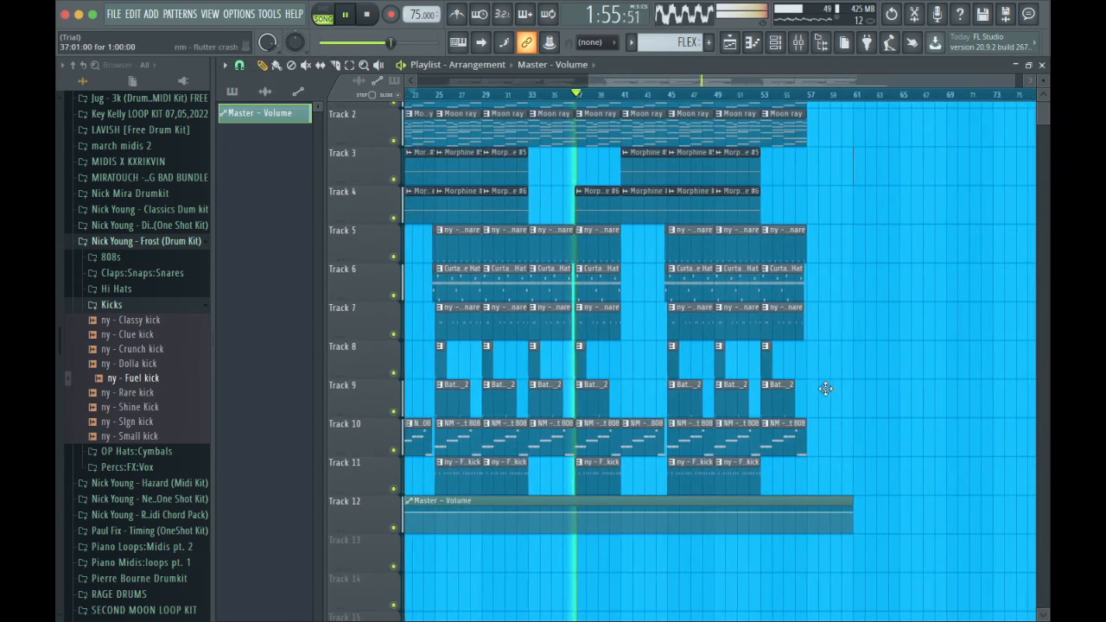
scroll(806, 344, up, 1)
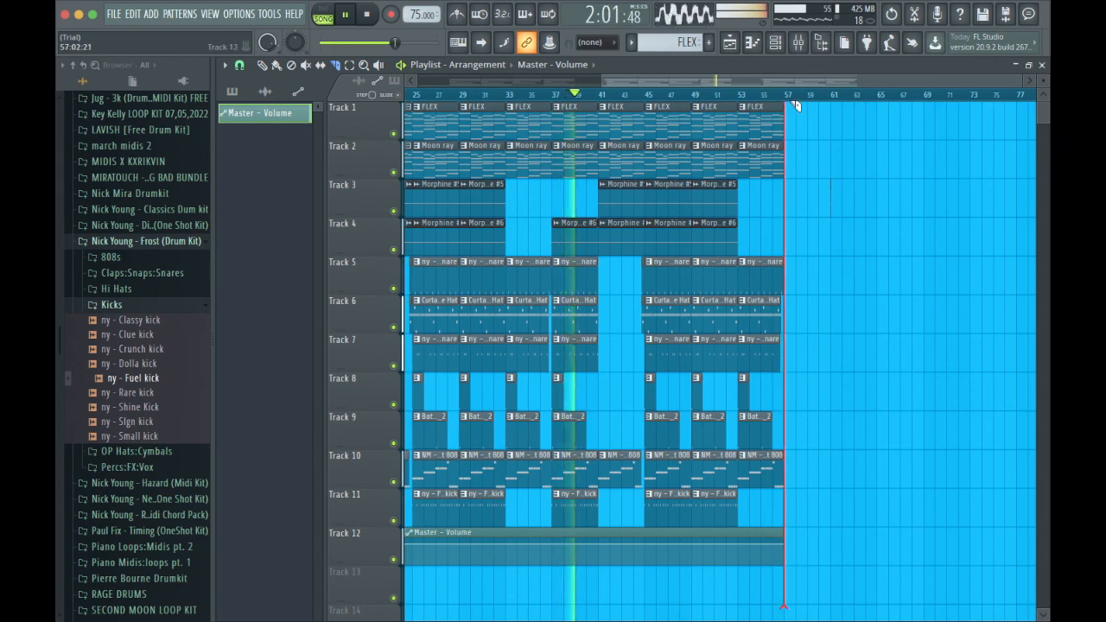
scroll(803, 194, right, 1)
scroll(804, 195, down, 10)
scroll(805, 195, up, 10)
scroll(805, 195, left, 2)
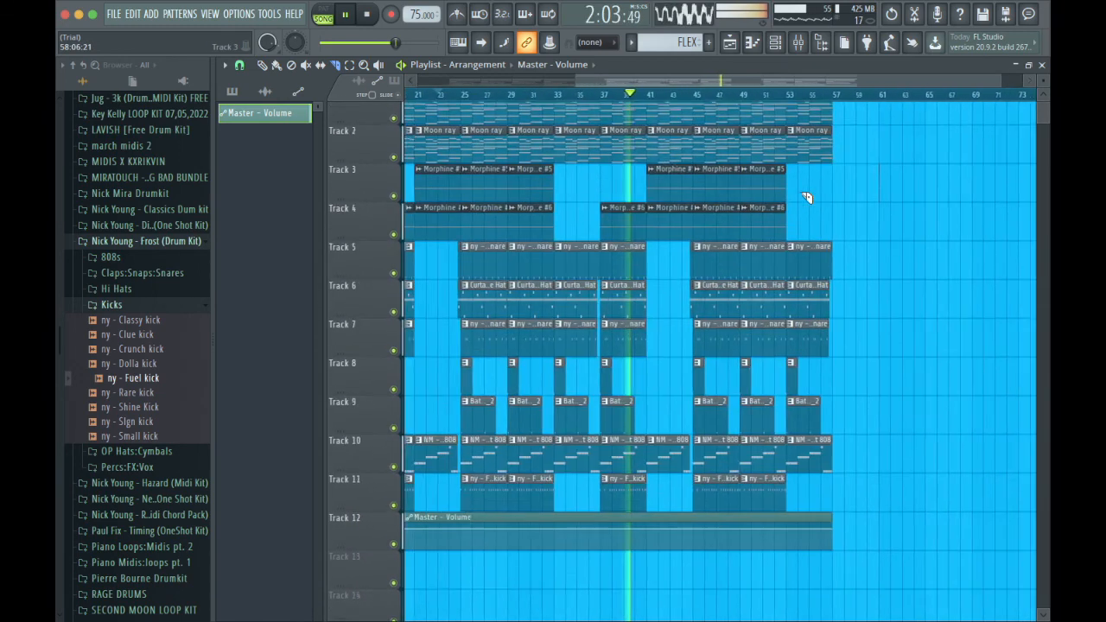
Add a point at bar 53 of the Master volume automation and lower its end point to 0% for a fade-out.
click(776, 40)
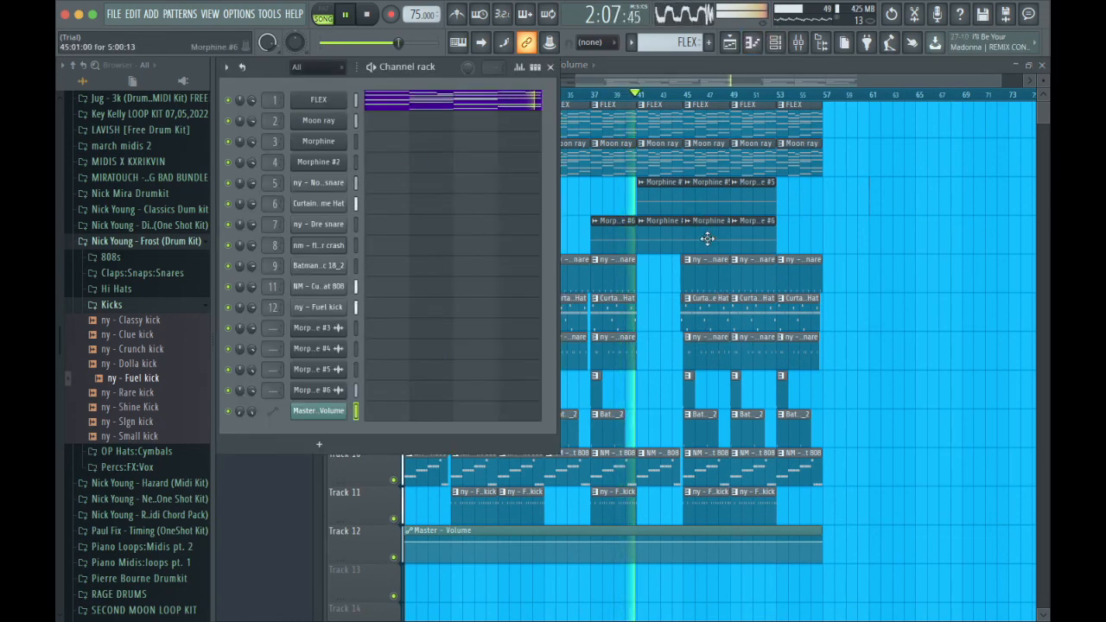
scroll(707, 238, left, 4)
scroll(882, 224, right, 5)
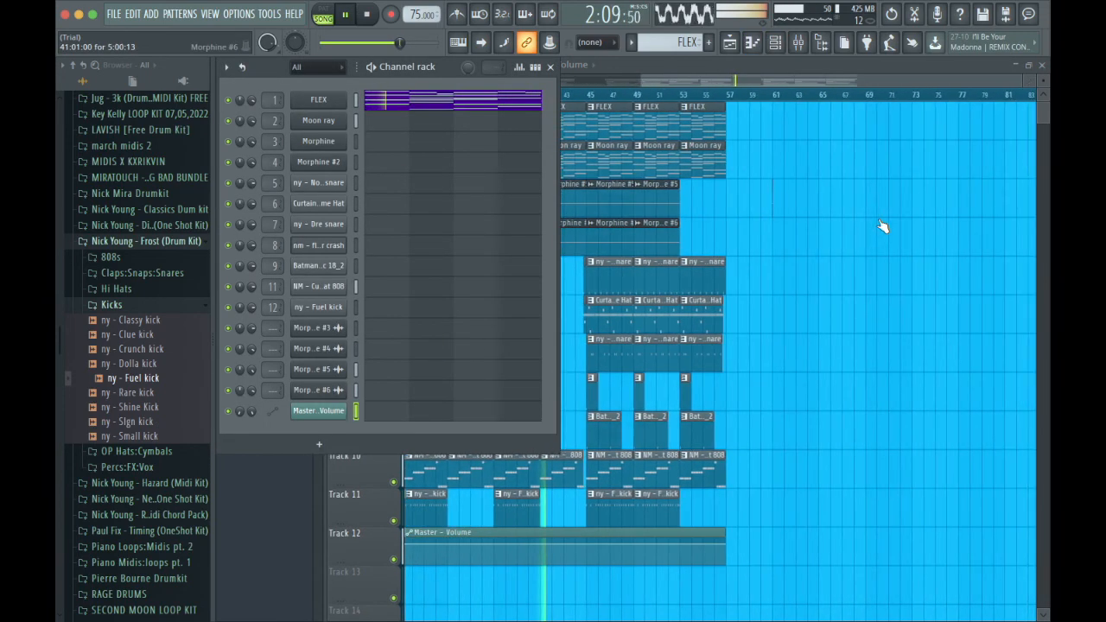
click(683, 550)
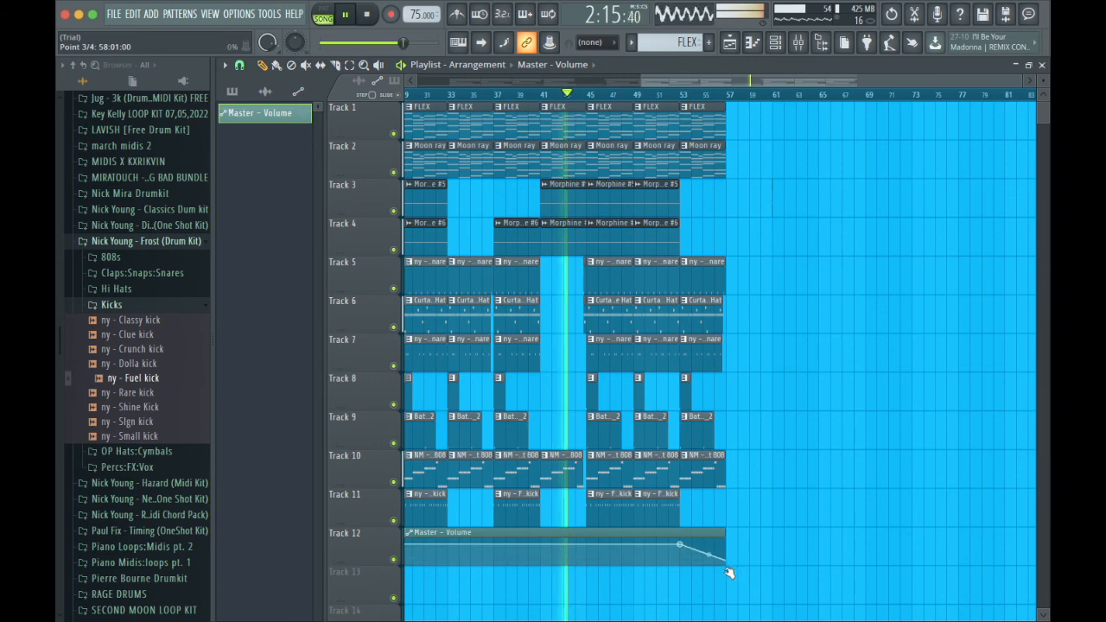
Fit the whole arrangement from bar 1 to bar 57 in view and open the project's file commands.
scroll(733, 429, left, 5)
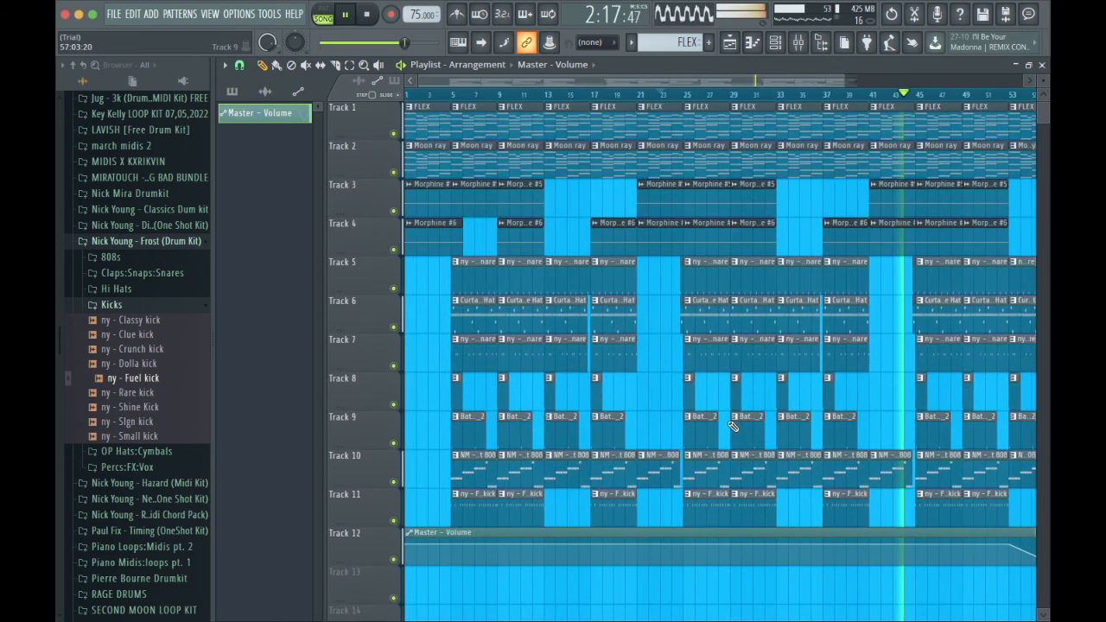
drag(841, 83, 911, 84)
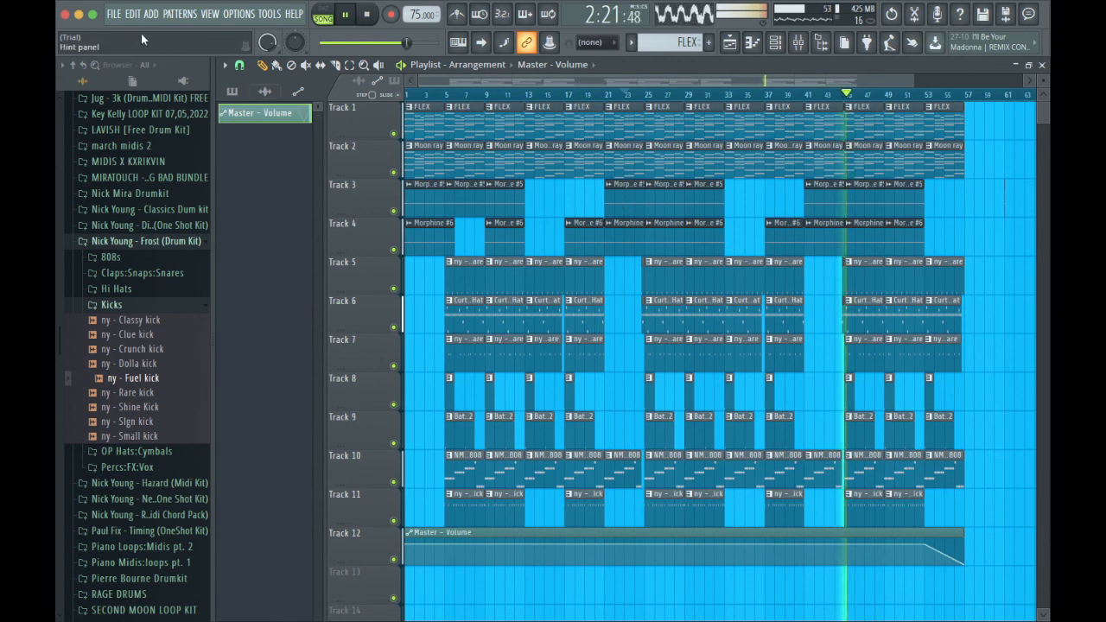
click(122, 19)
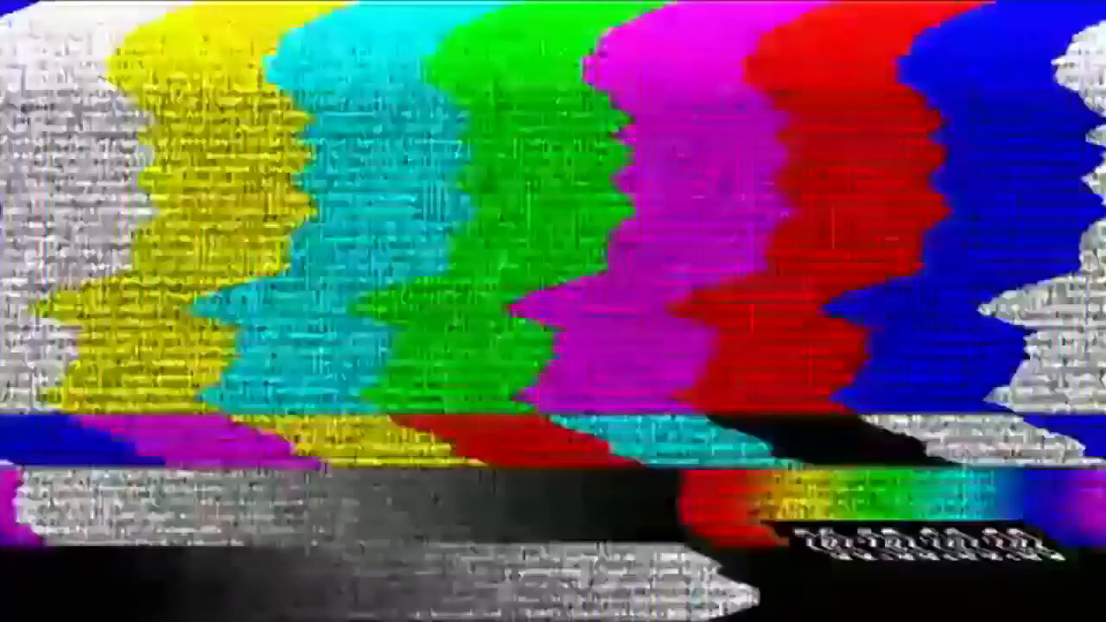